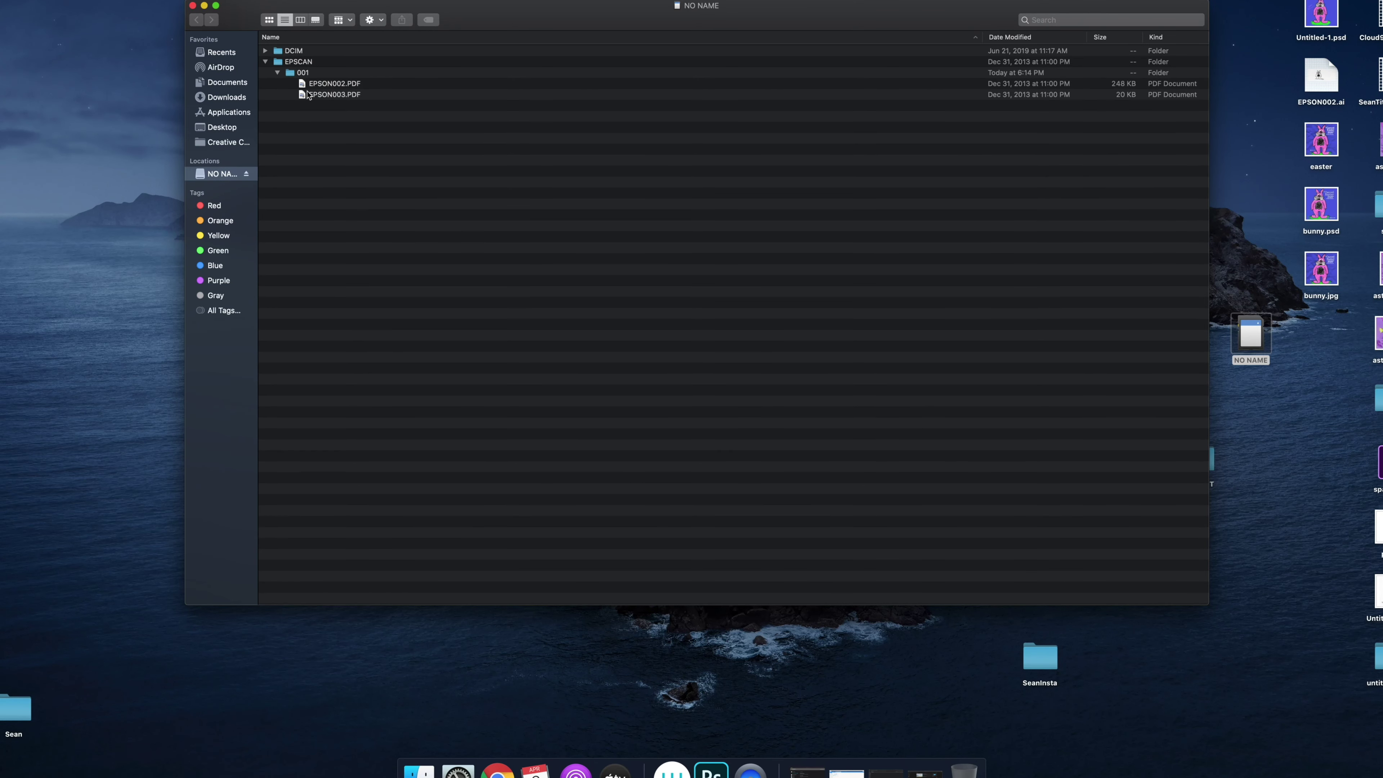
# Copy EPSON003.PDF from the card's EPSCAN/001 folder to the desktop and open it in Adobe Photoshop 2020.
pyautogui.moveTo(320, 90); pyautogui.dragTo(1289, 525)
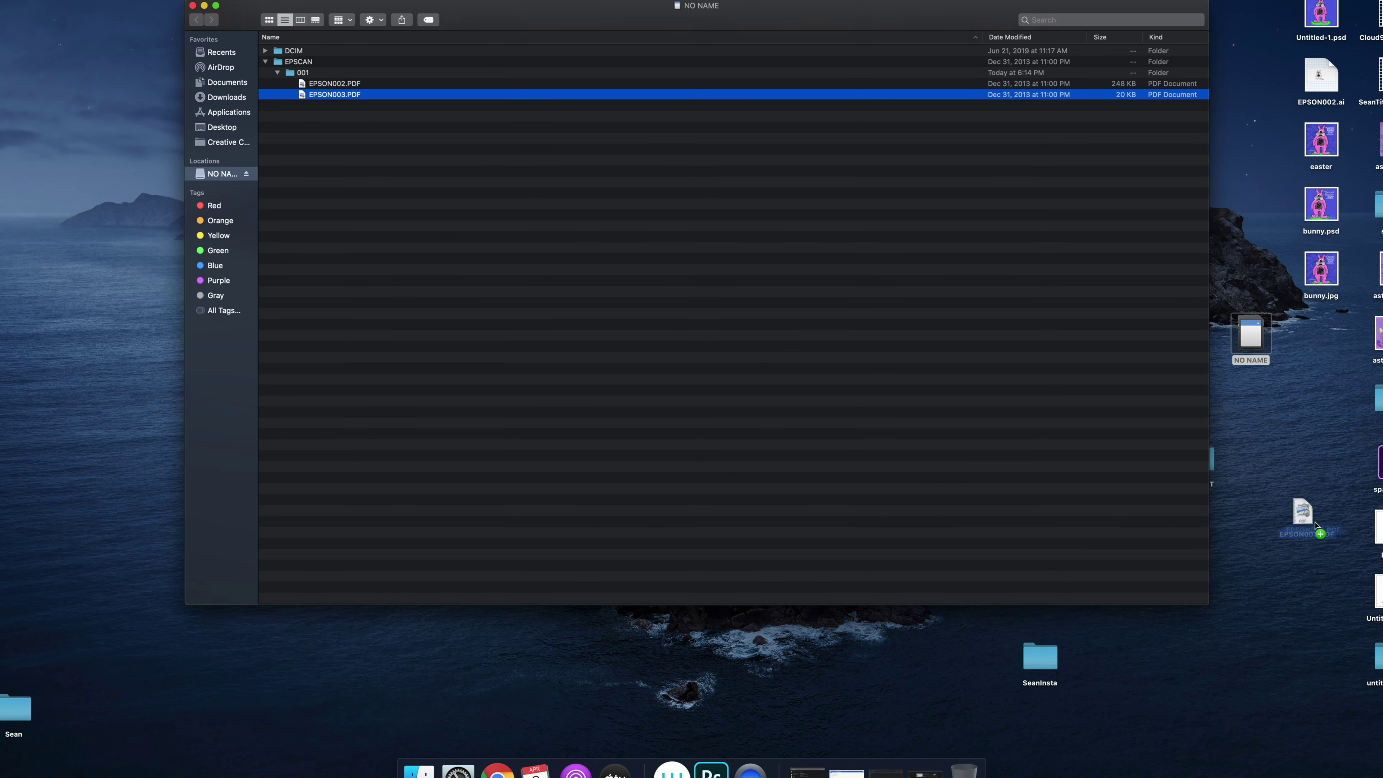
pyautogui.click(1294, 548)
pyautogui.rightClick(1291, 512)
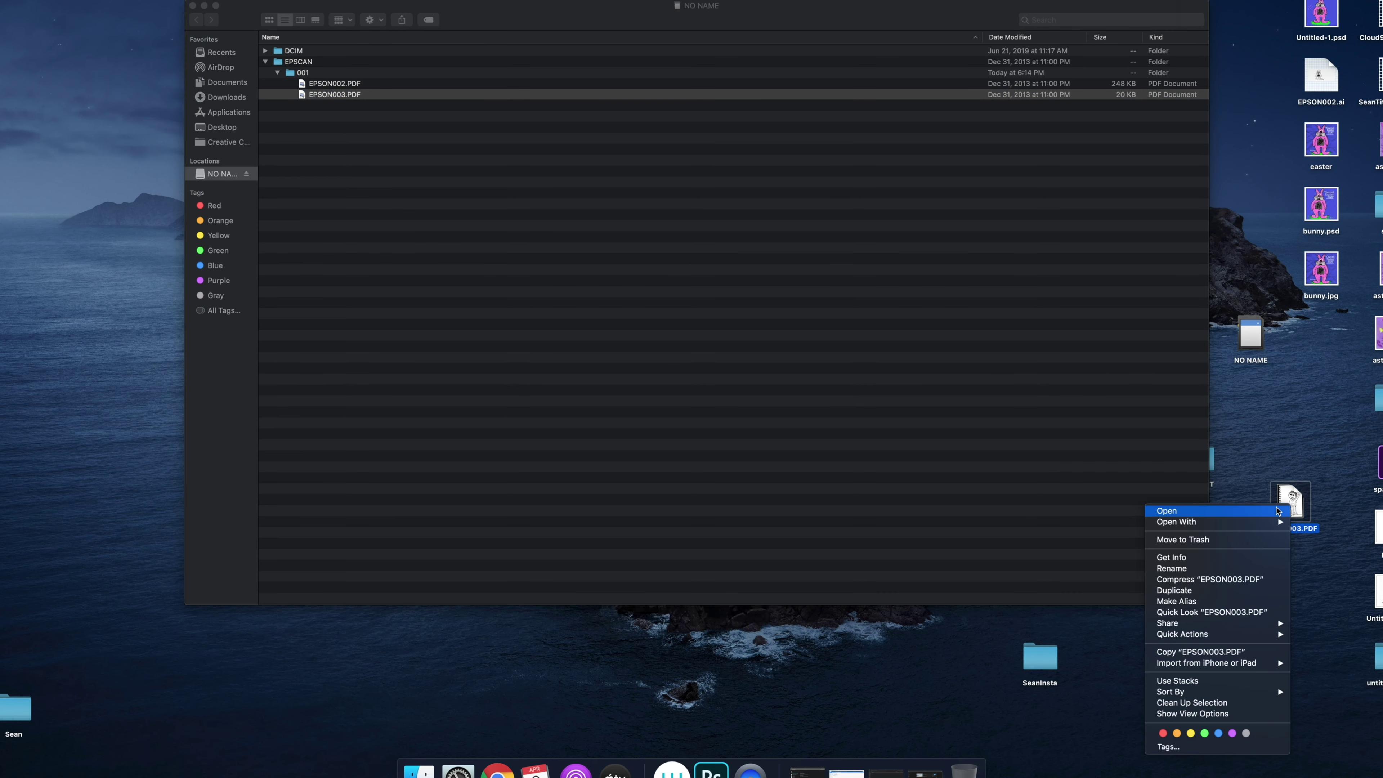
pyautogui.moveTo(1225, 522)
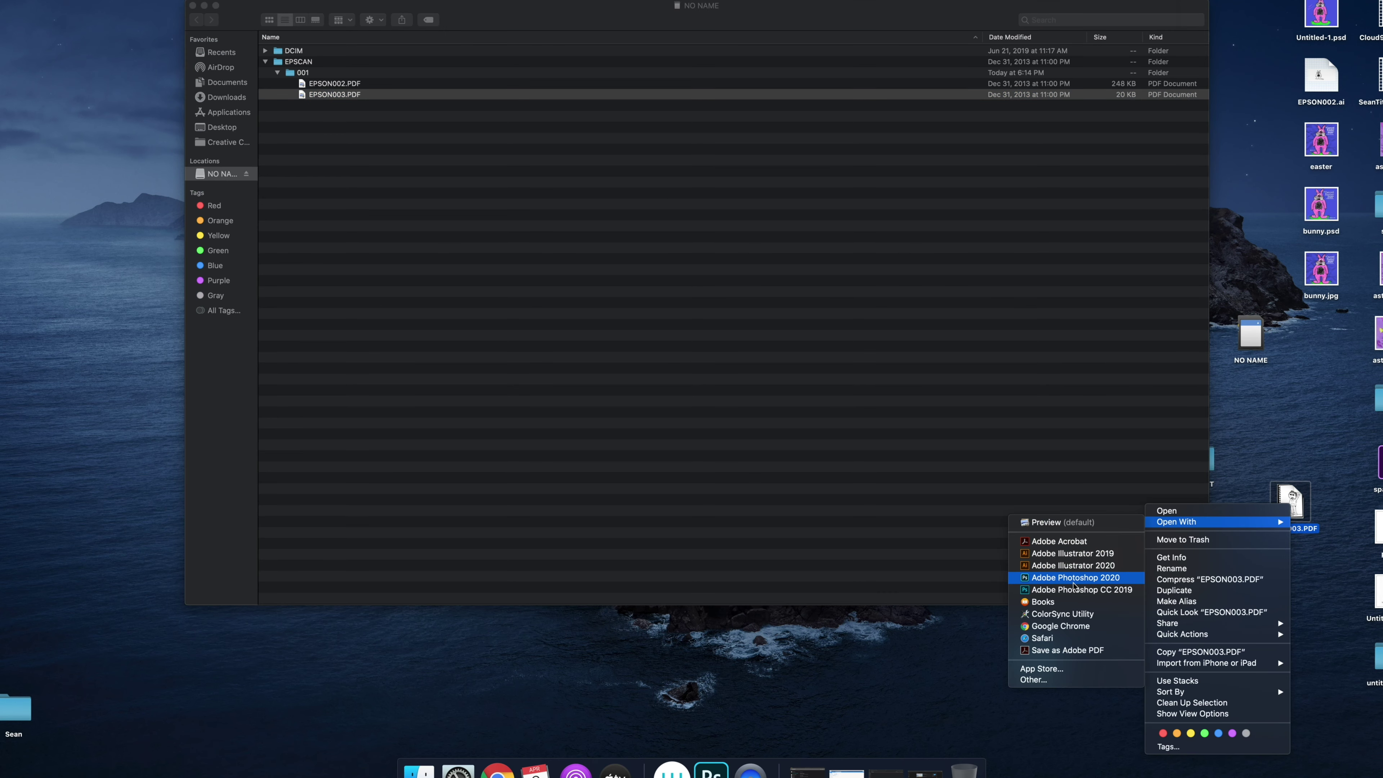
pyautogui.click(1074, 578)
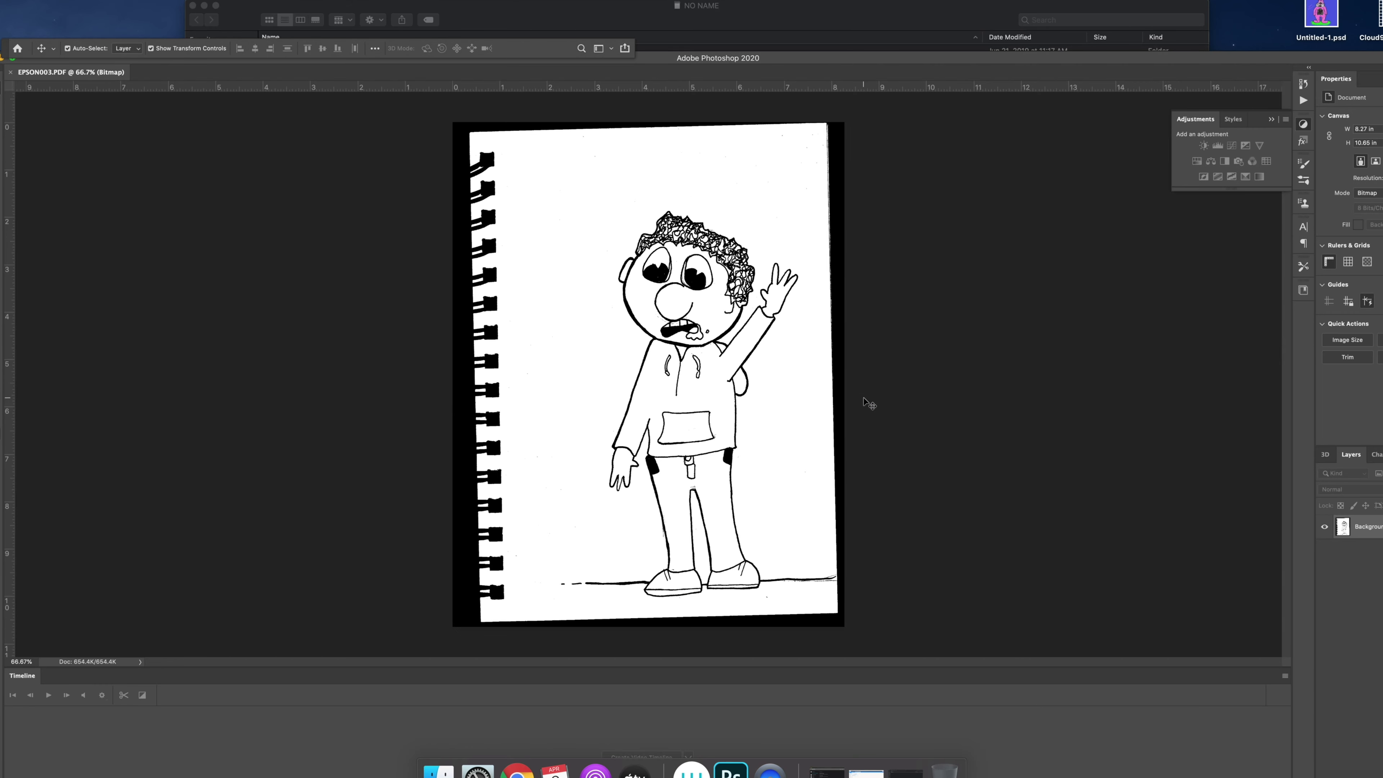
# Crop the spiral binding and black border from all four sides, leaving a 6.04 × 9.24 in canvas.
pyautogui.moveTo(679, 59); pyautogui.dragTo(656, 1)
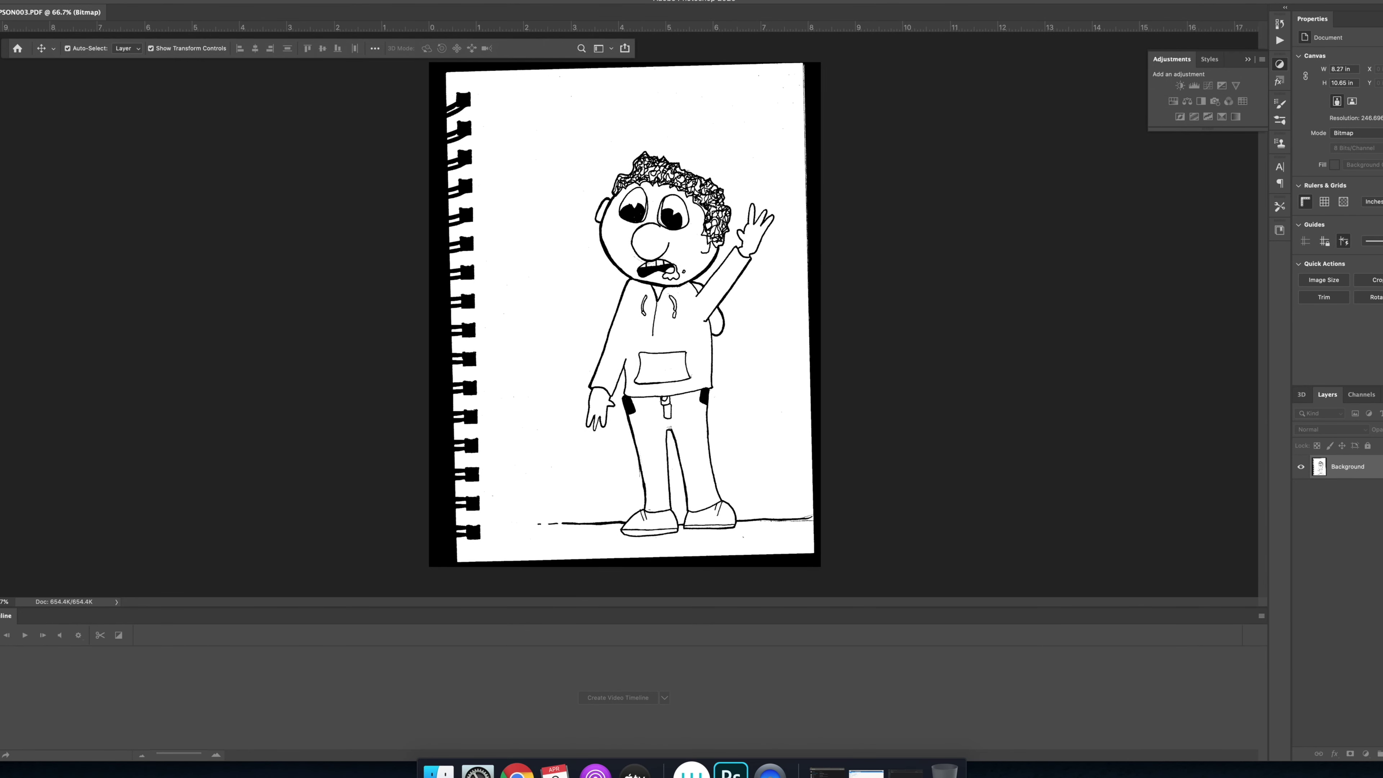
pyautogui.press('k')
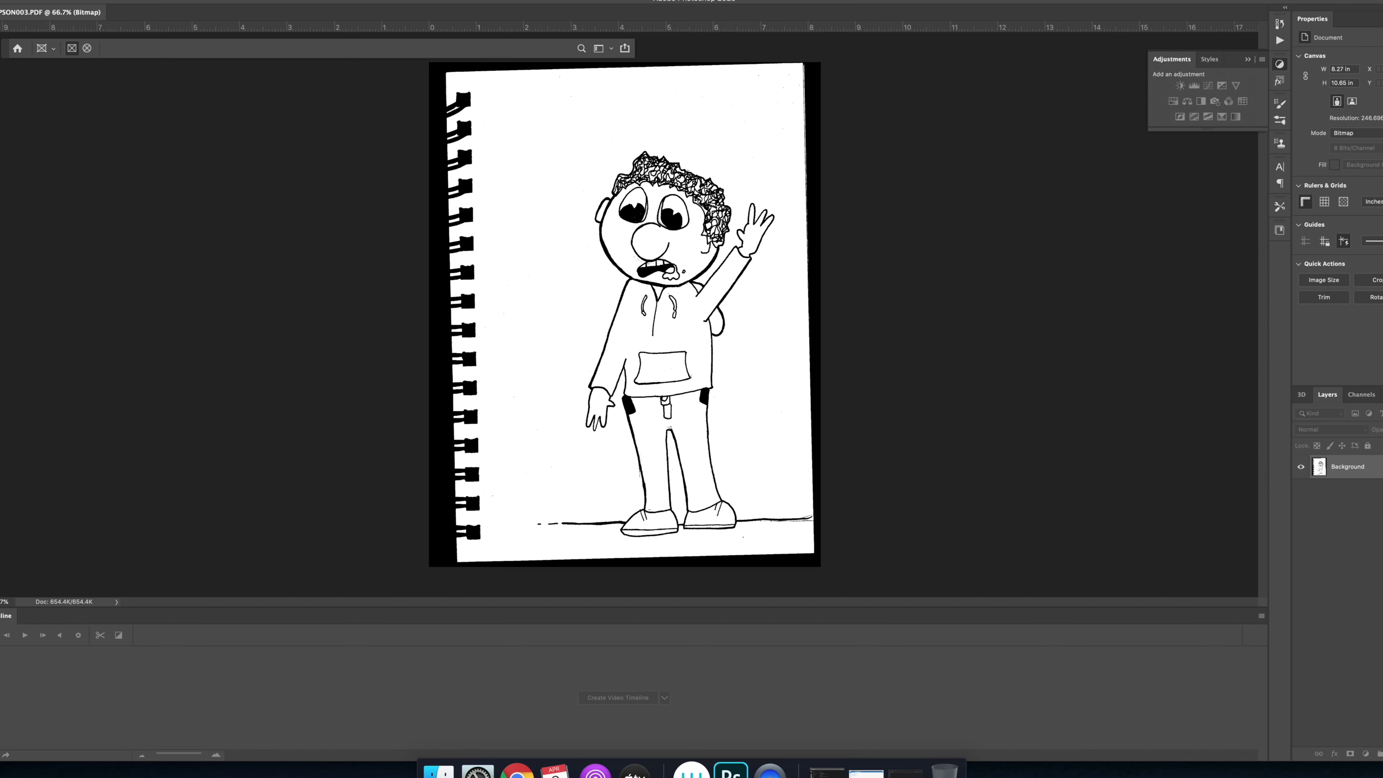
pyautogui.press('c')
pyautogui.moveTo(428, 314); pyautogui.dragTo(514, 313)
pyautogui.moveTo(619, 563); pyautogui.dragTo(619, 542)
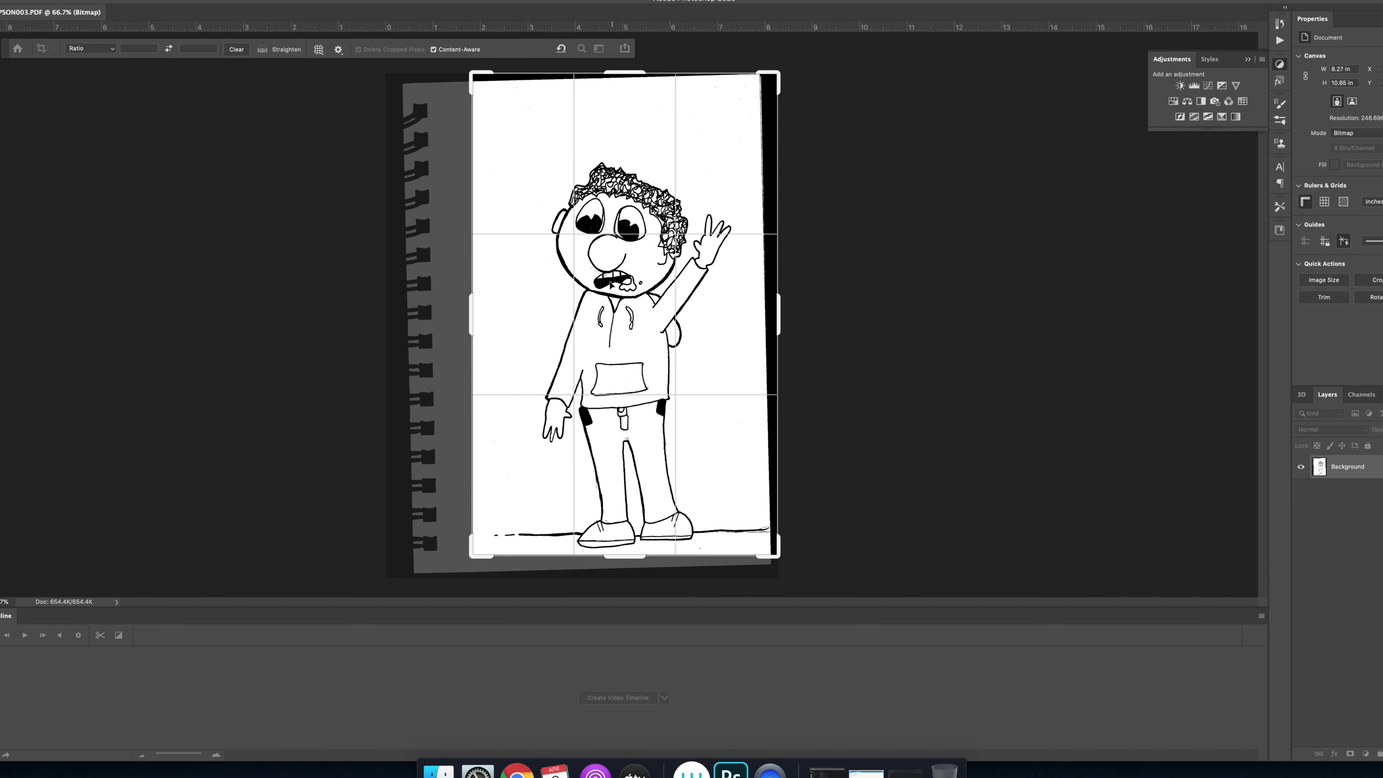
pyautogui.moveTo(625, 72); pyautogui.dragTo(625, 94)
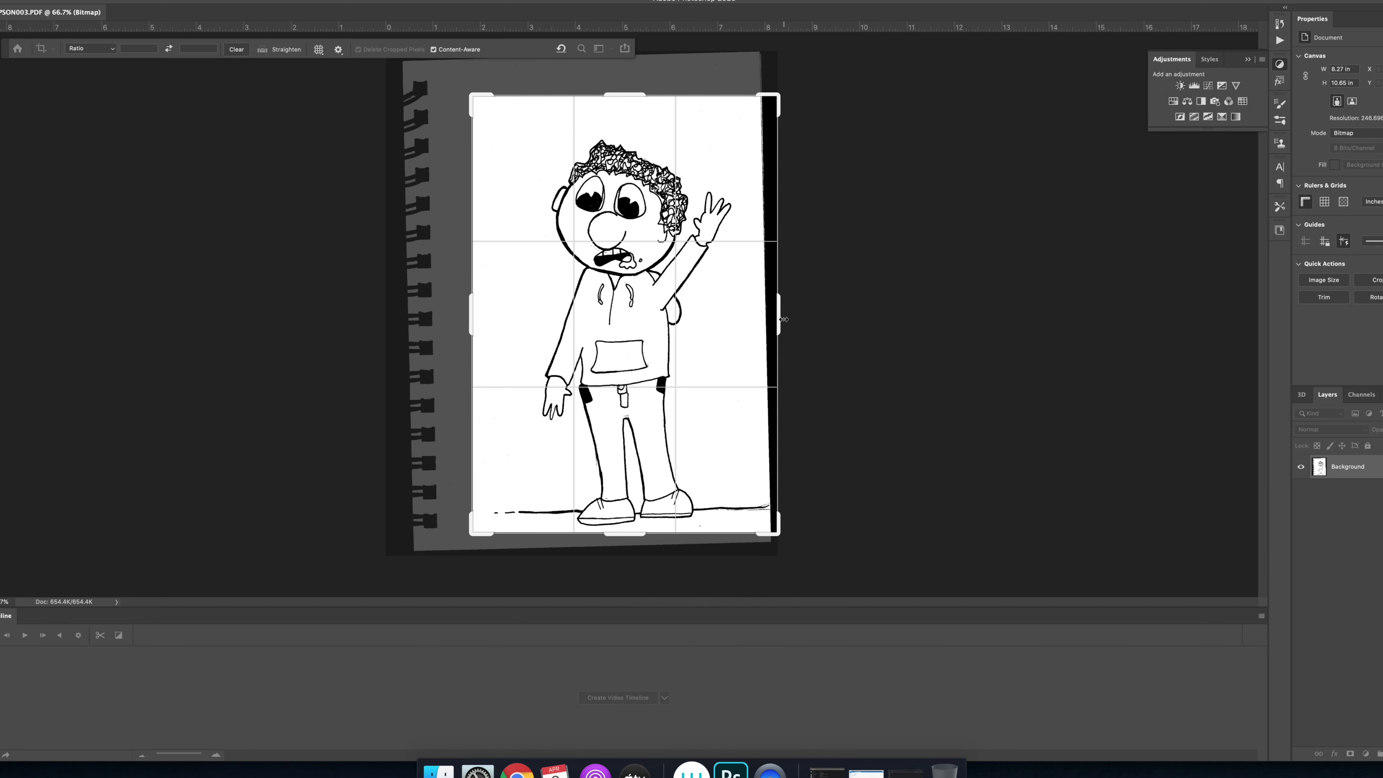
pyautogui.moveTo(780, 321); pyautogui.dragTo(772, 321)
pyautogui.press('Return')
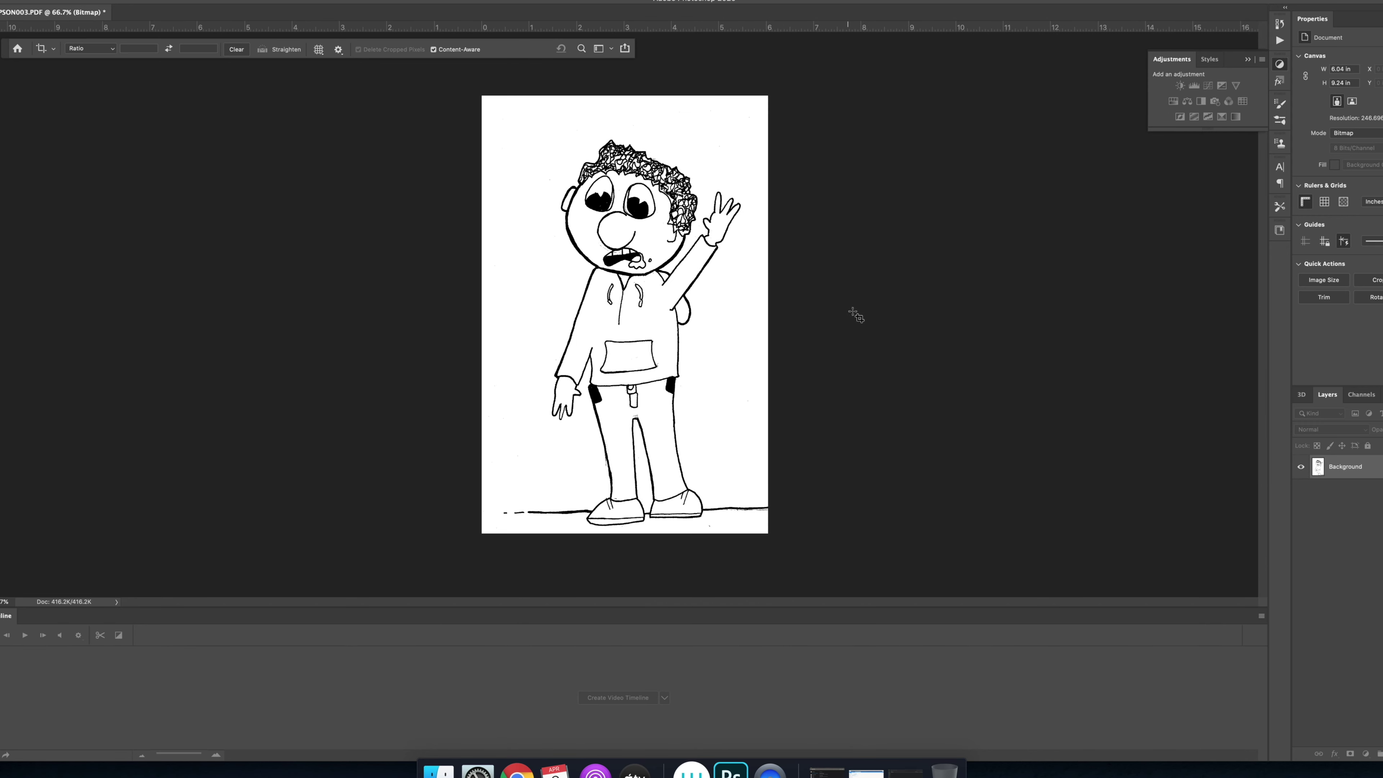
pyautogui.click(136, 6)
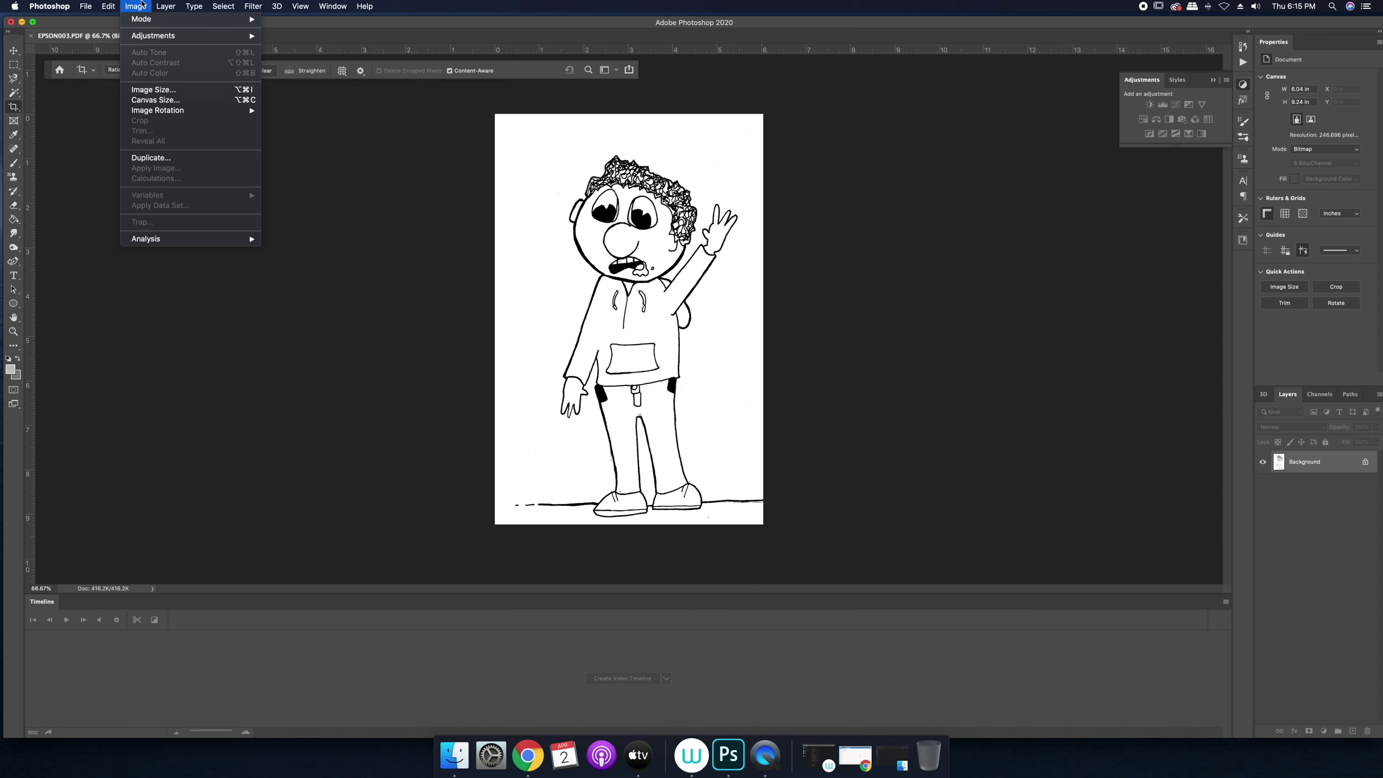
# Change the image mode from Bitmap to 8-bit Grayscale with Size Ratio 1.
pyautogui.moveTo(146, 18)
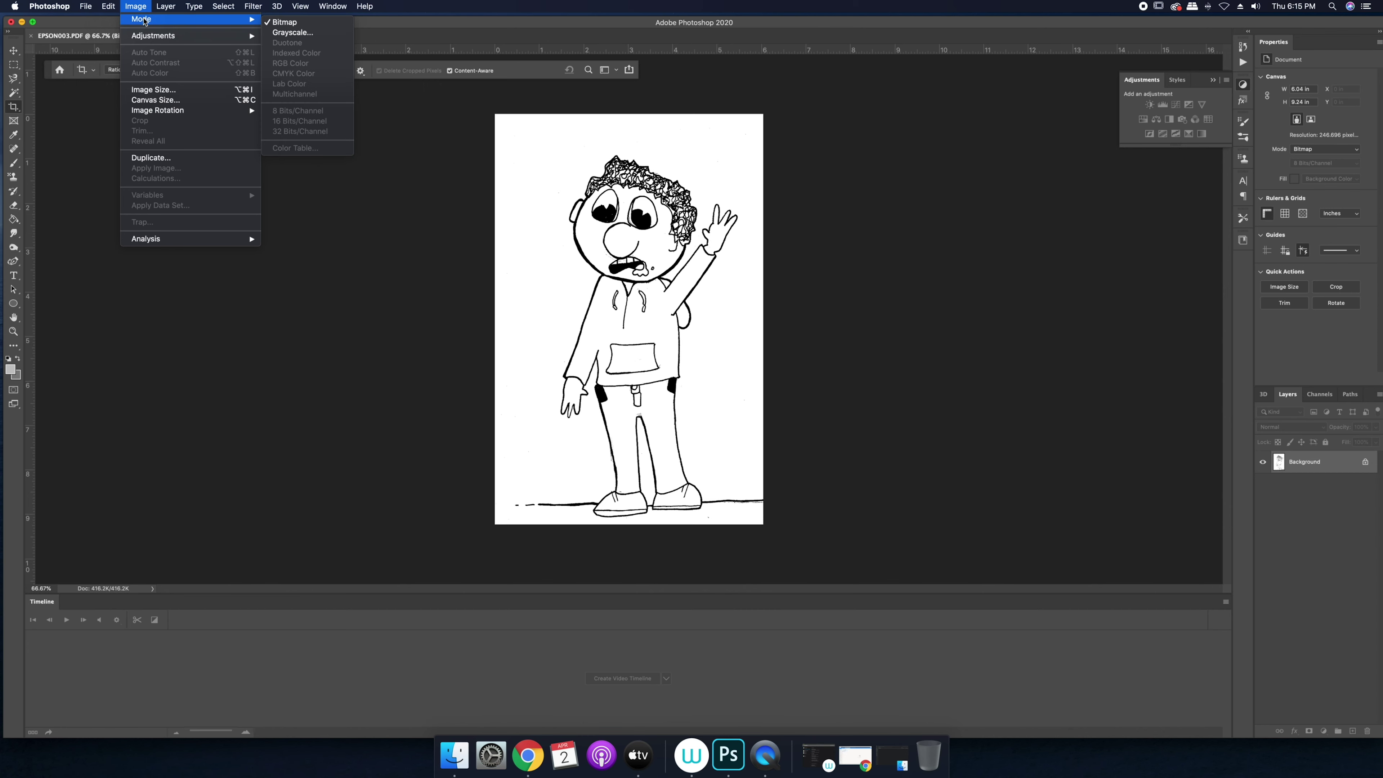
pyautogui.click(303, 34)
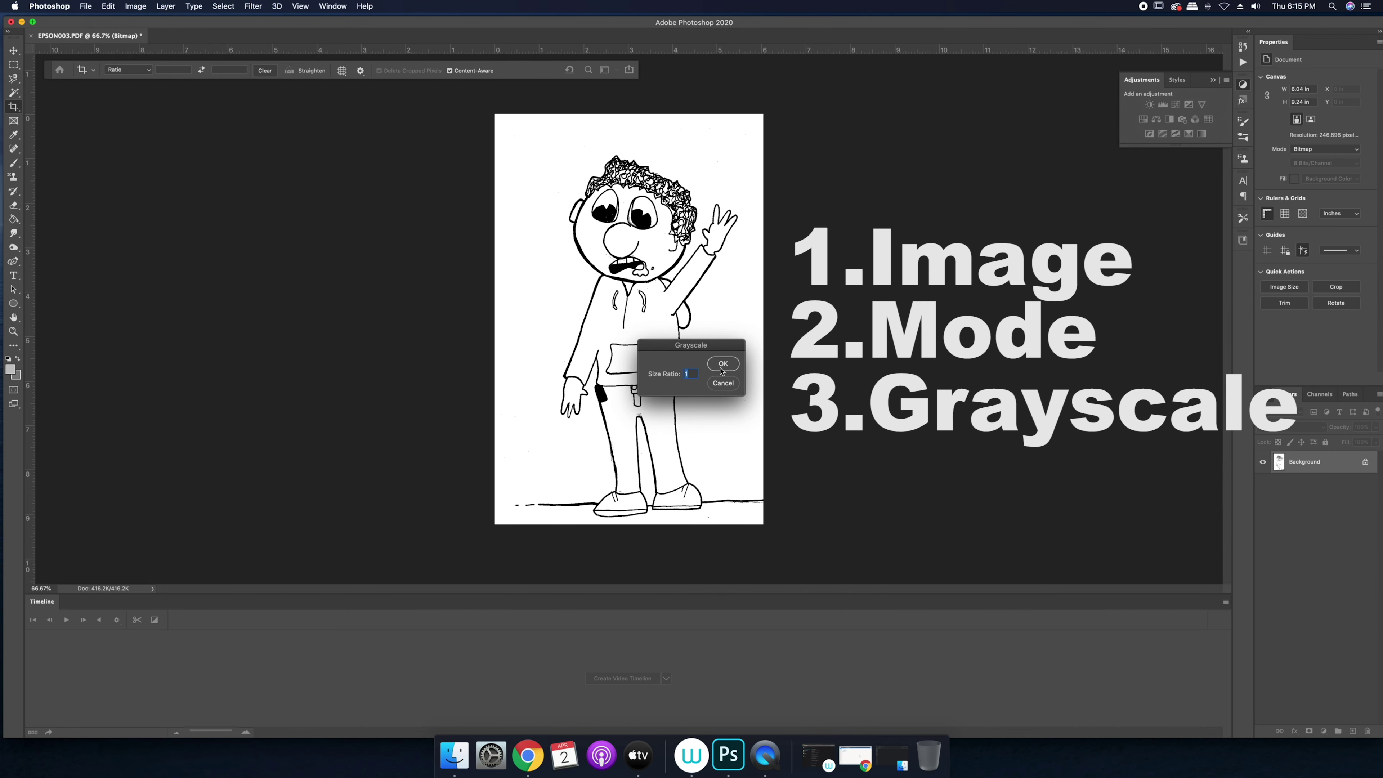
pyautogui.click(722, 366)
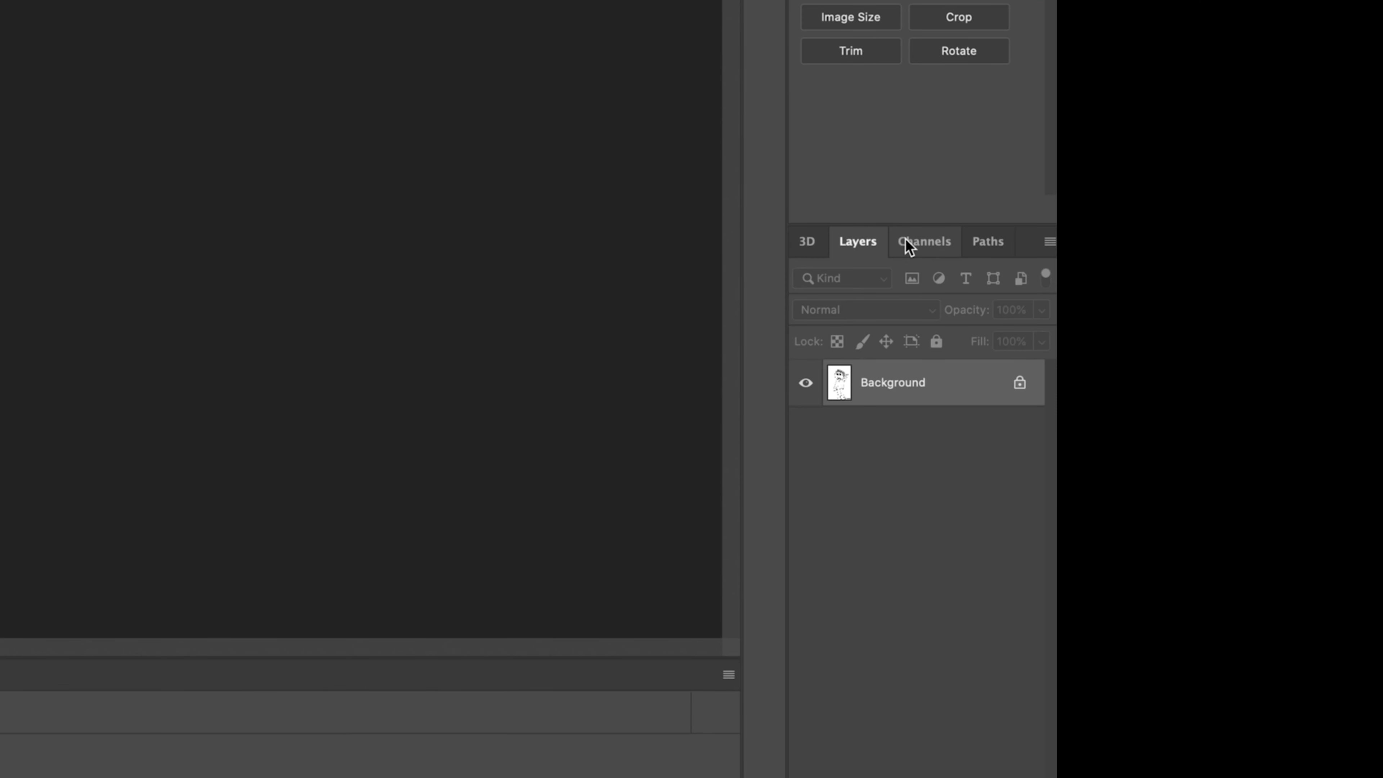
# Load the Gray channel as a selection from the Channels panel.
pyautogui.click(905, 239)
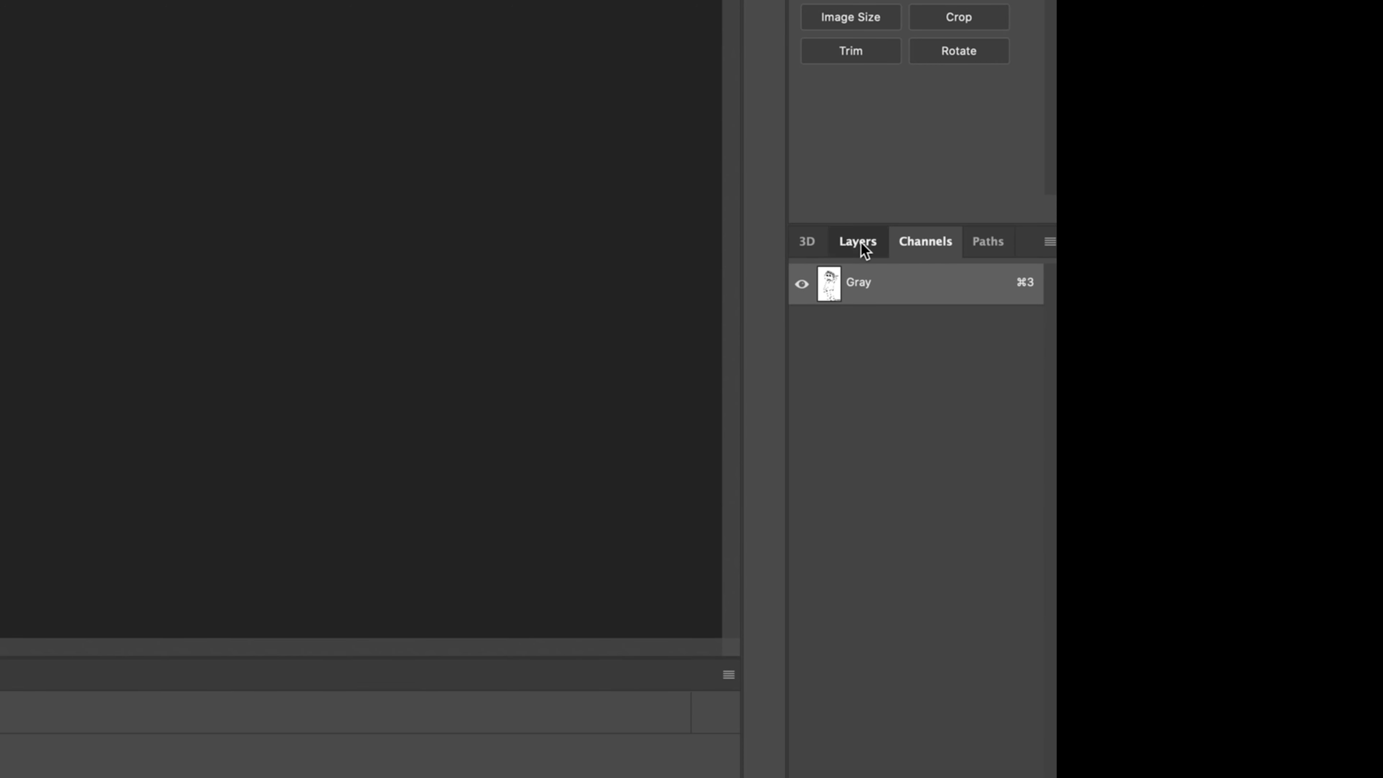
pyautogui.click(861, 244)
pyautogui.click(916, 244)
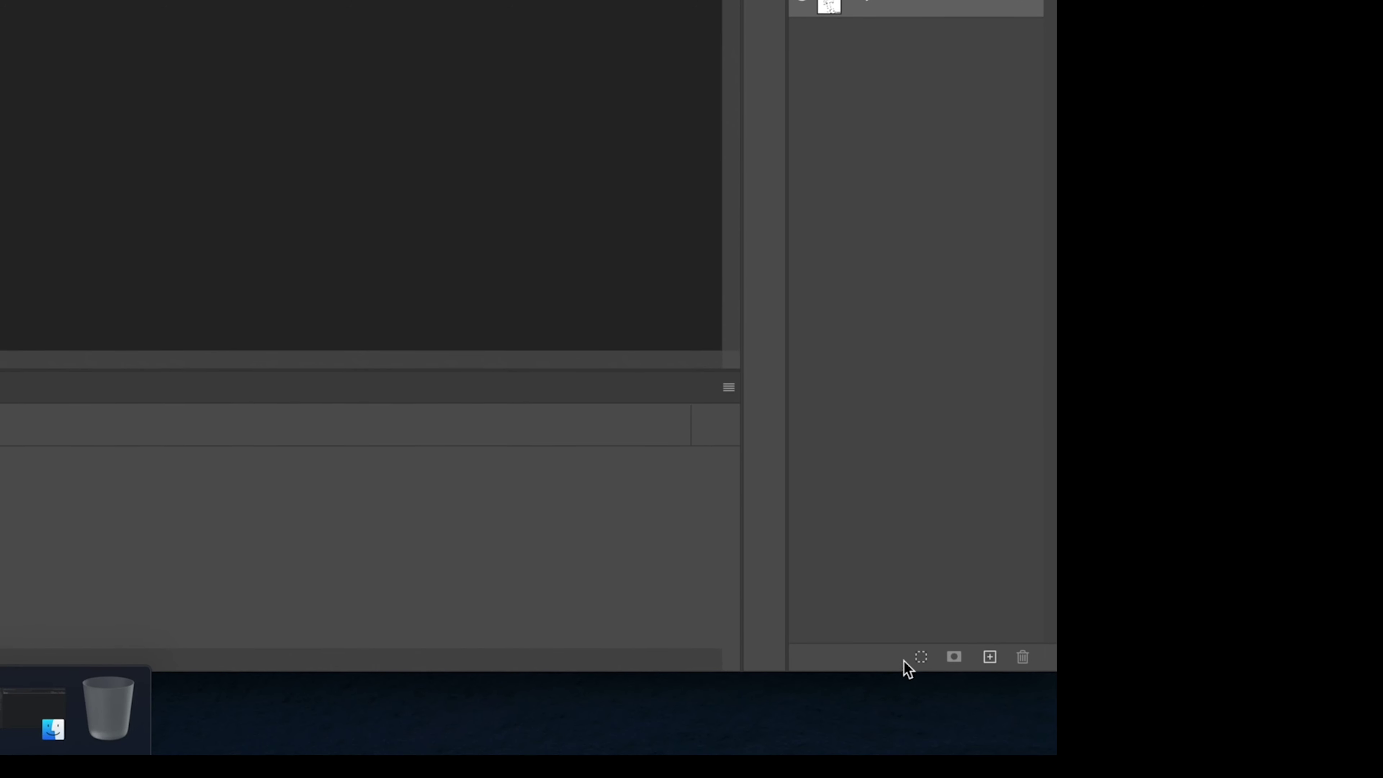
pyautogui.click(911, 624)
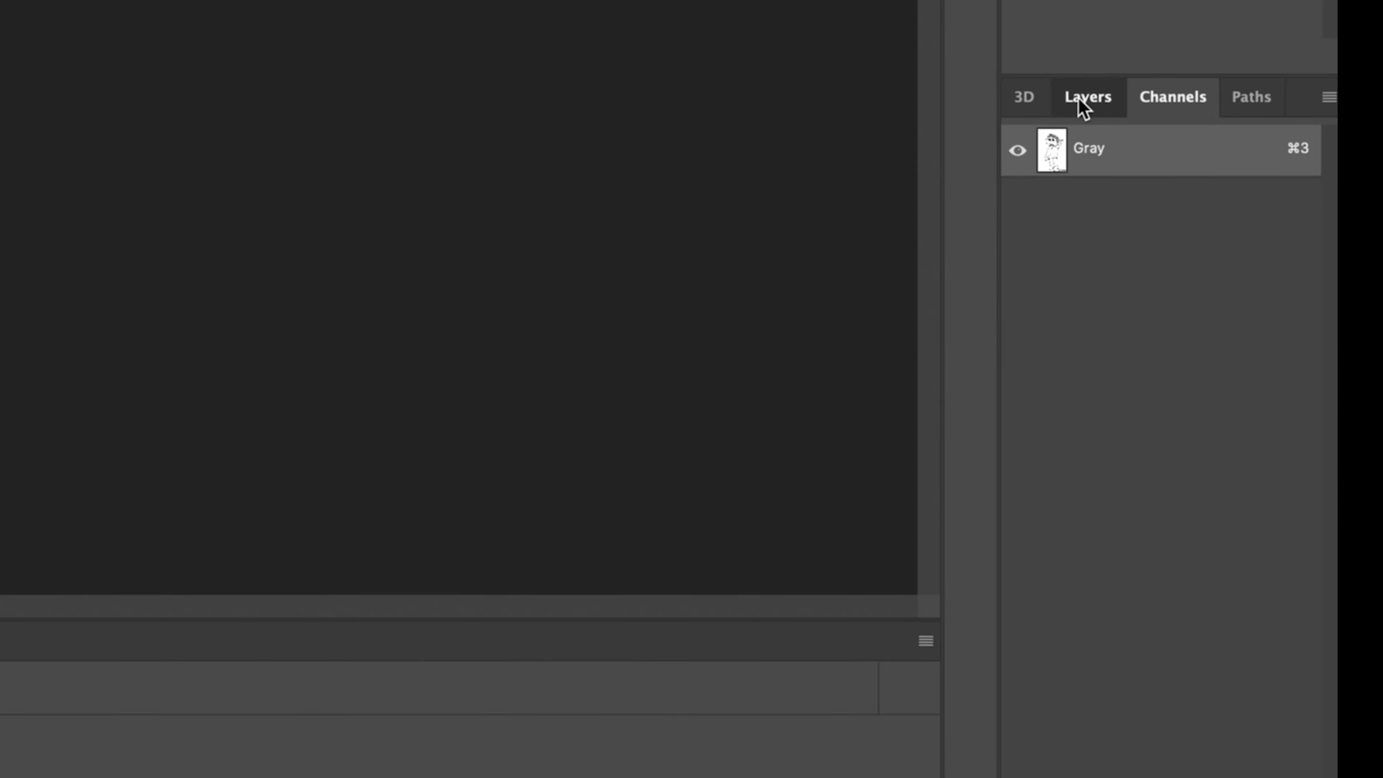
# Turn the Background into Layer 0 and delete the selected white paper.
pyautogui.click(1294, 395)
pyautogui.rightClick(1157, 289)
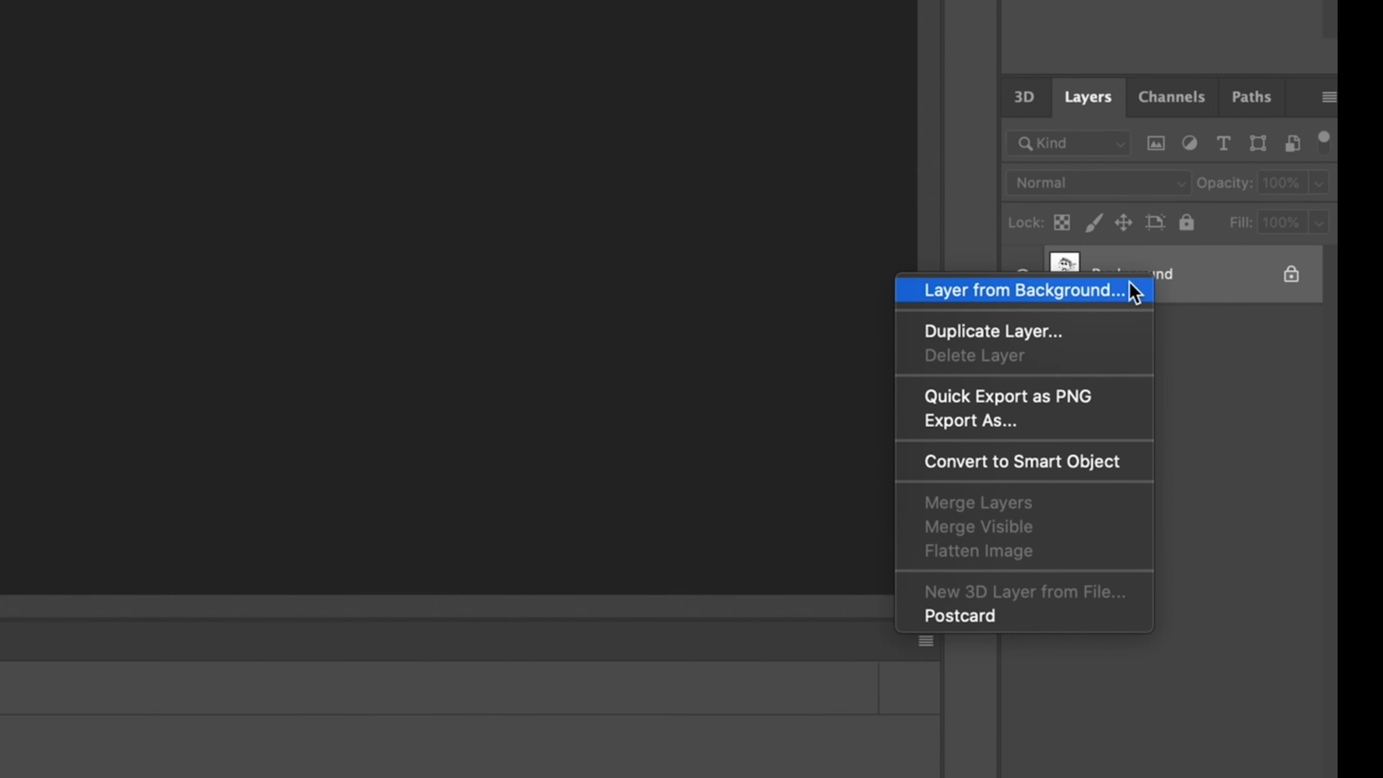
pyautogui.click(1133, 291)
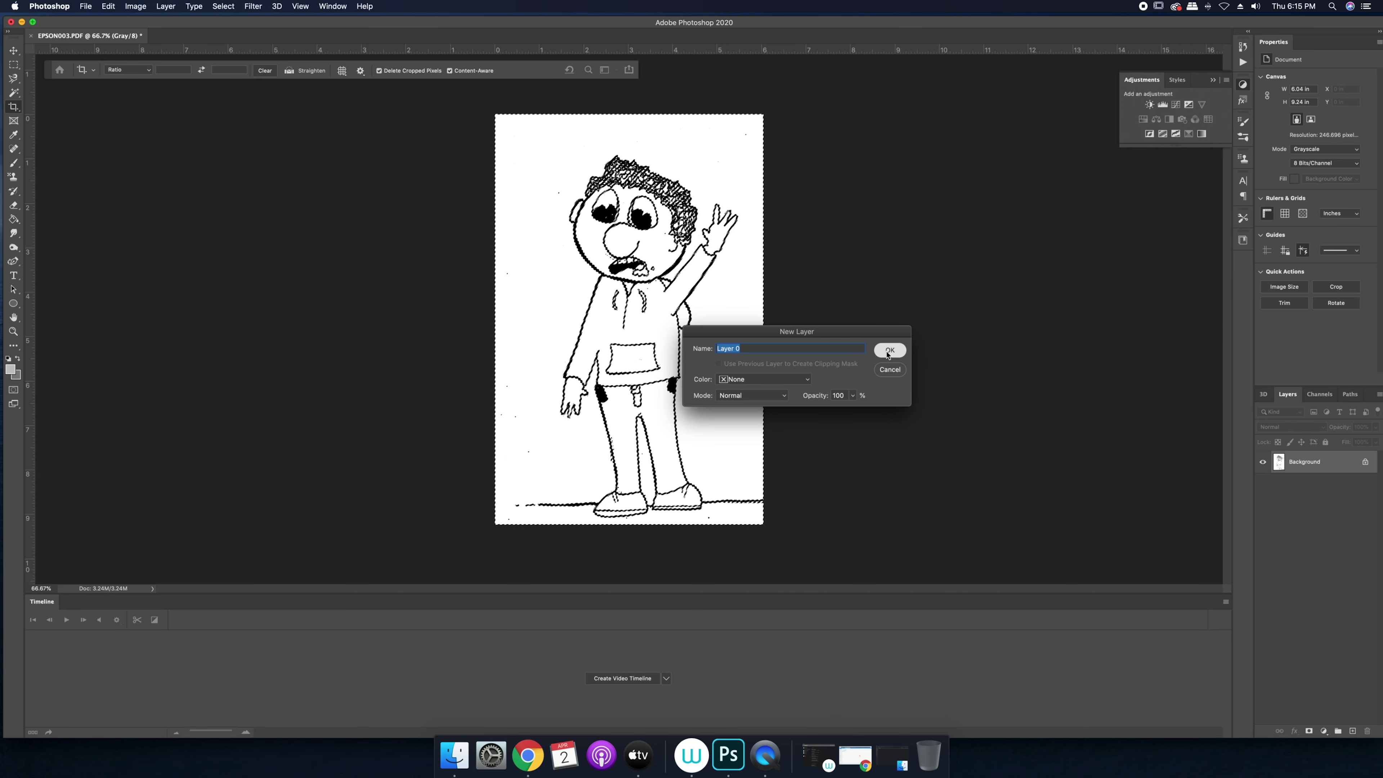
pyautogui.click(890, 351)
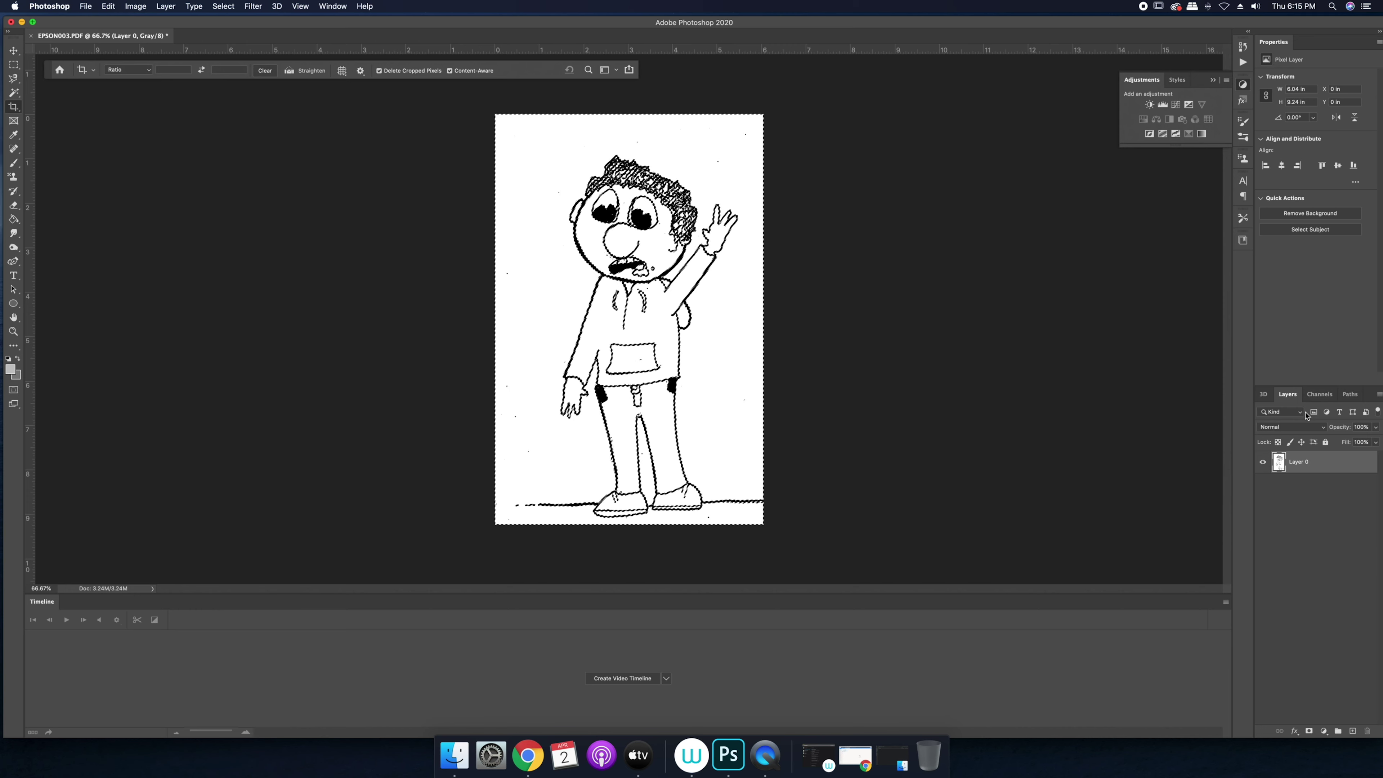
pyautogui.press('Delete')
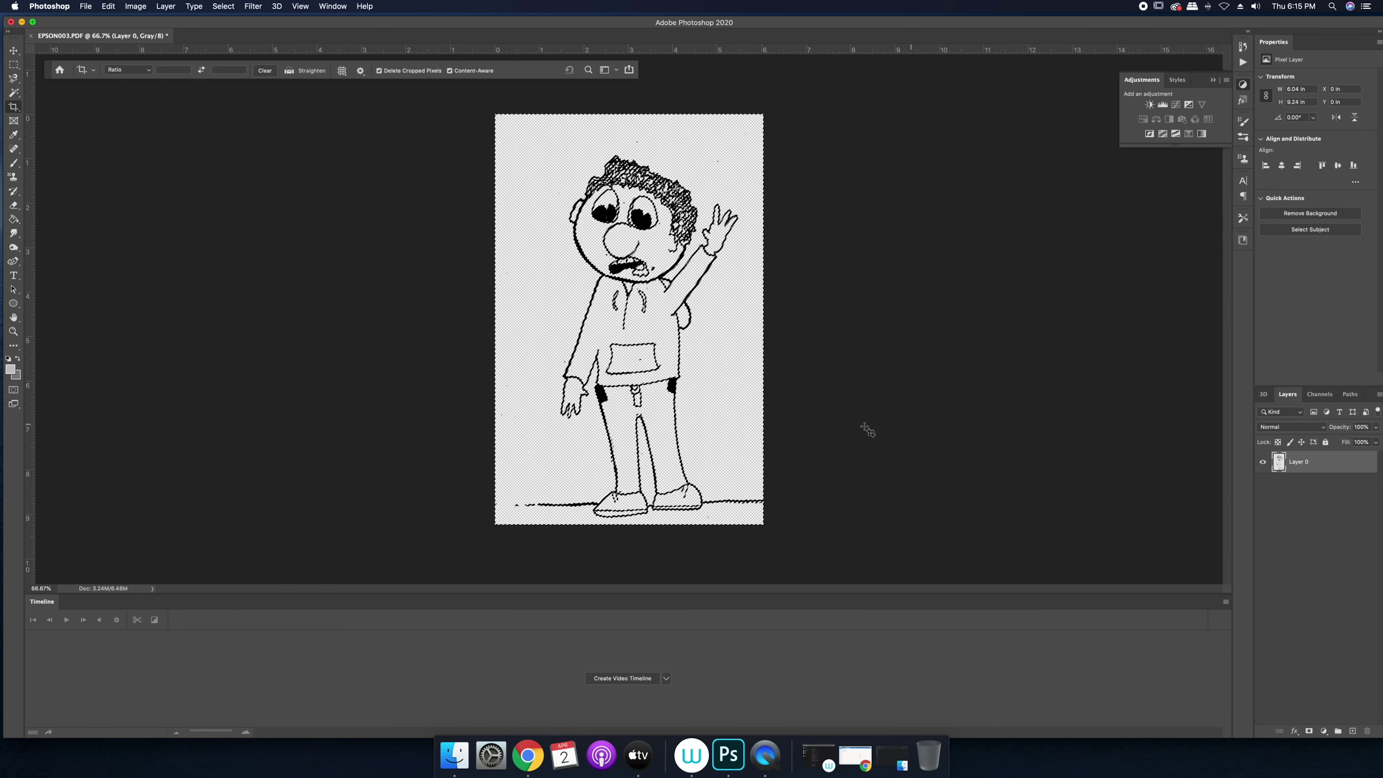
pyautogui.rightClick(675, 406)
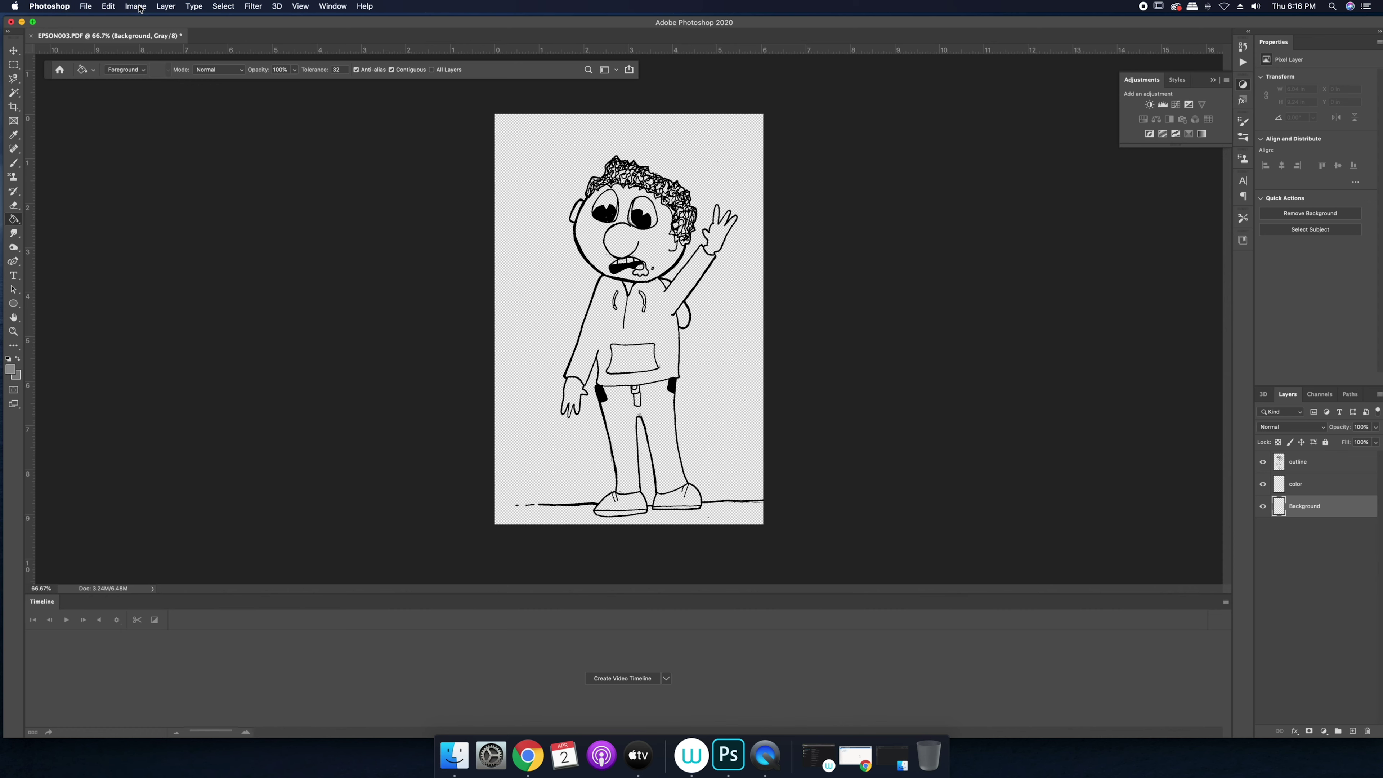
pyautogui.click(135, 7)
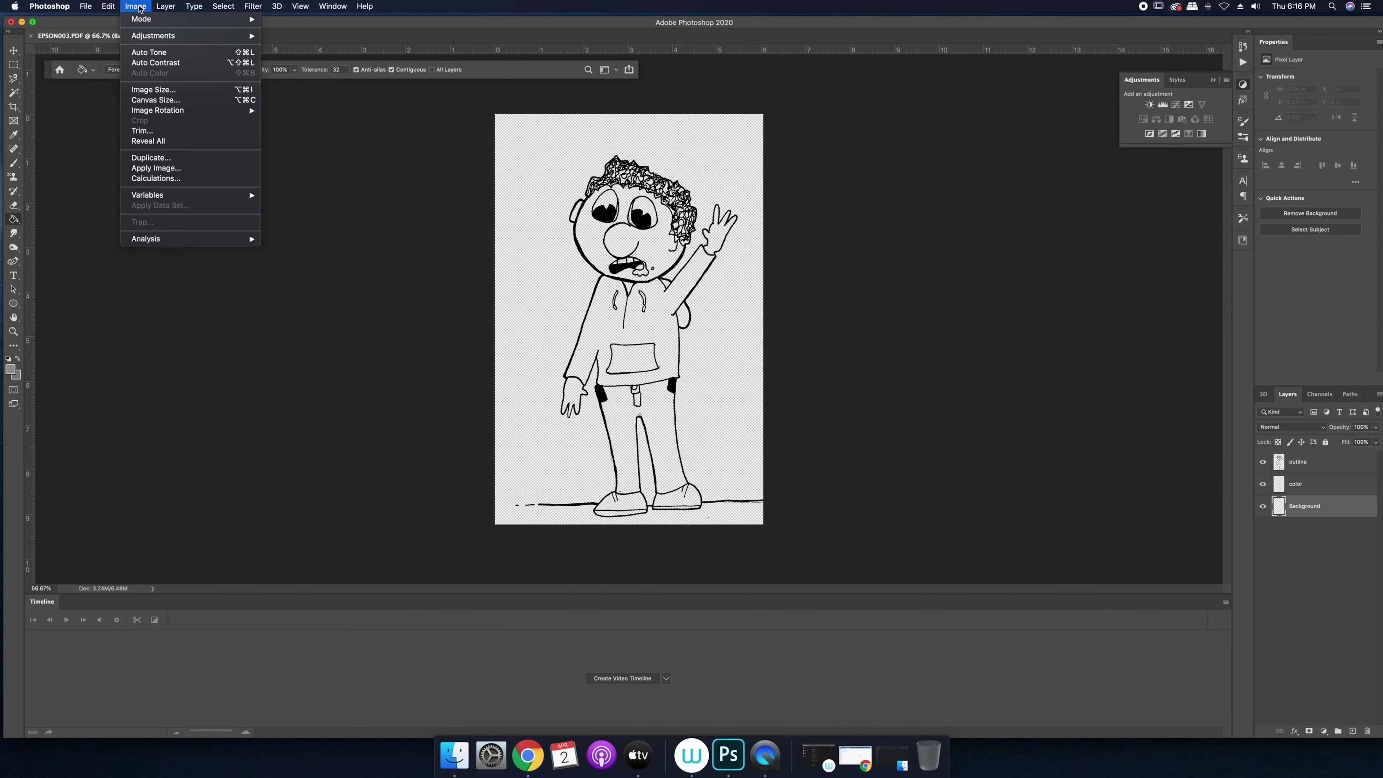
# Change the mode to RGB Color, merging the layers into Layer 1.
pyautogui.moveTo(164, 19)
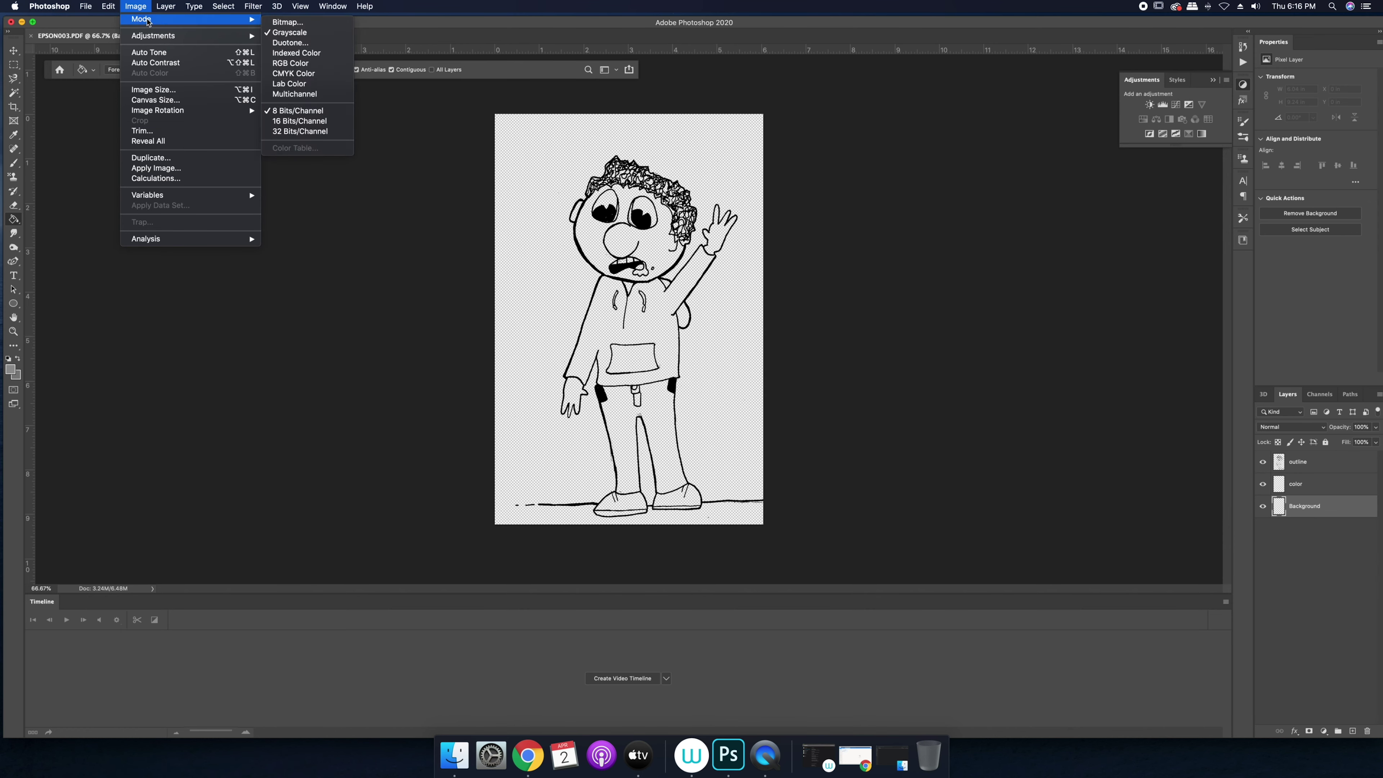
pyautogui.click(873, 378)
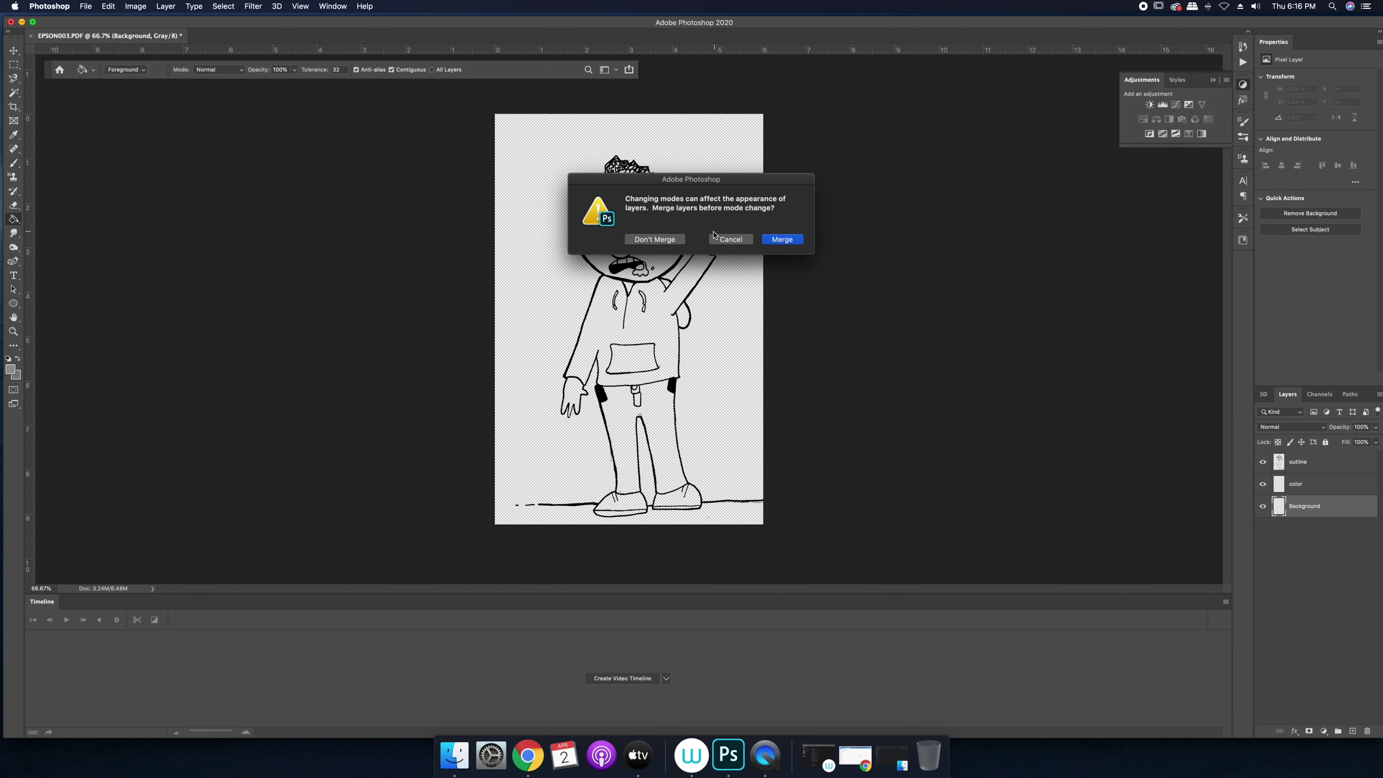
pyautogui.click(775, 245)
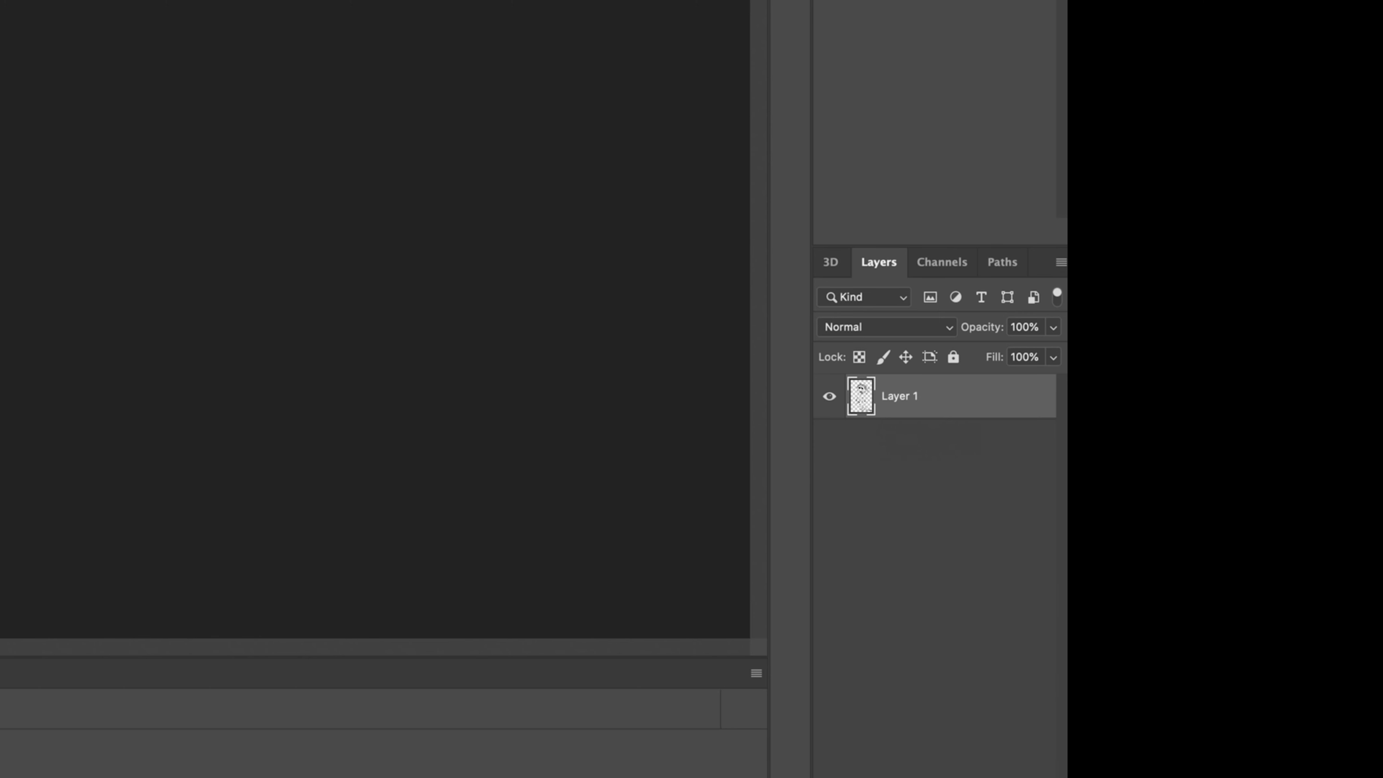
# Add a new layer below the line art named 'Baclground' and rename the line art 'Outline'.
pyautogui.press('super+shift+alt+n')
pyautogui.press('super+shift+alt+n')
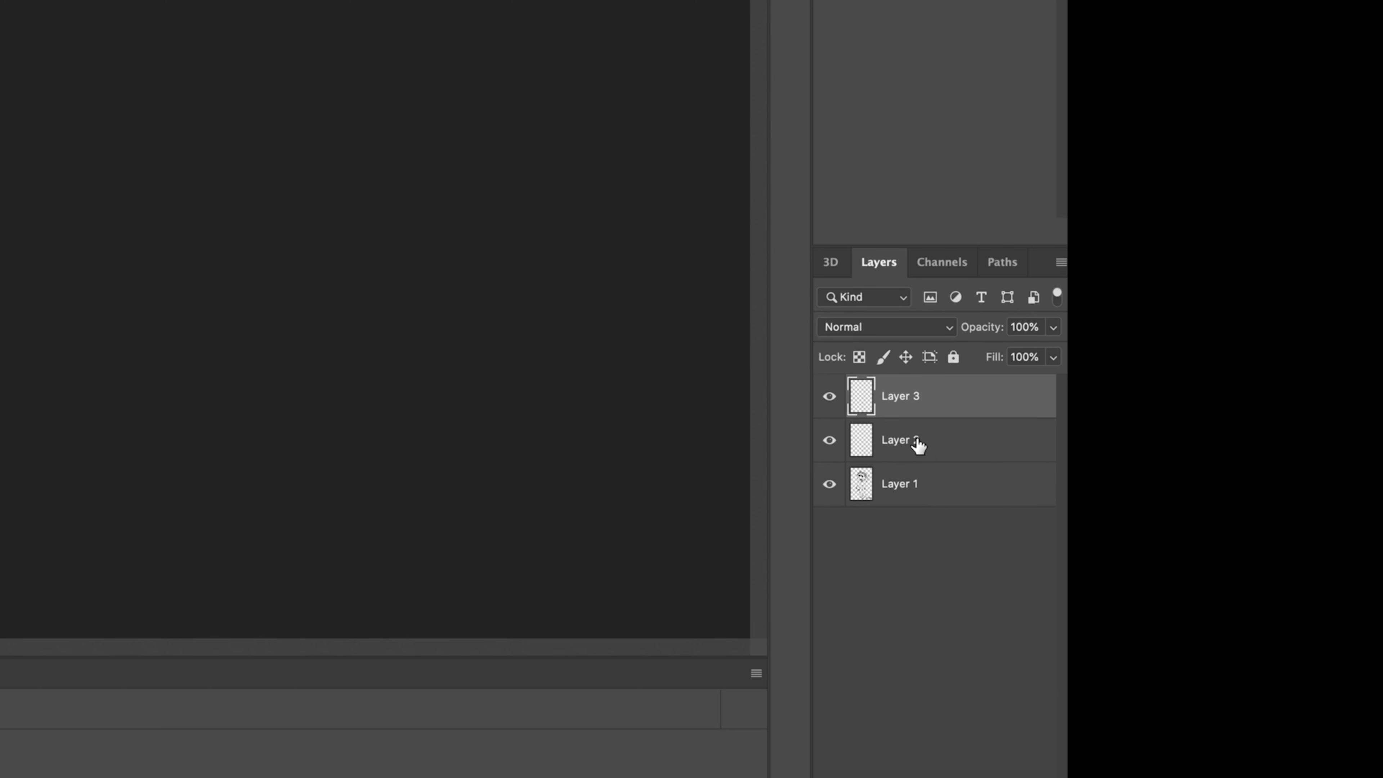
pyautogui.moveTo(916, 442); pyautogui.dragTo(907, 507)
pyautogui.doubleClick(904, 484)
pyautogui.write('Baclground')
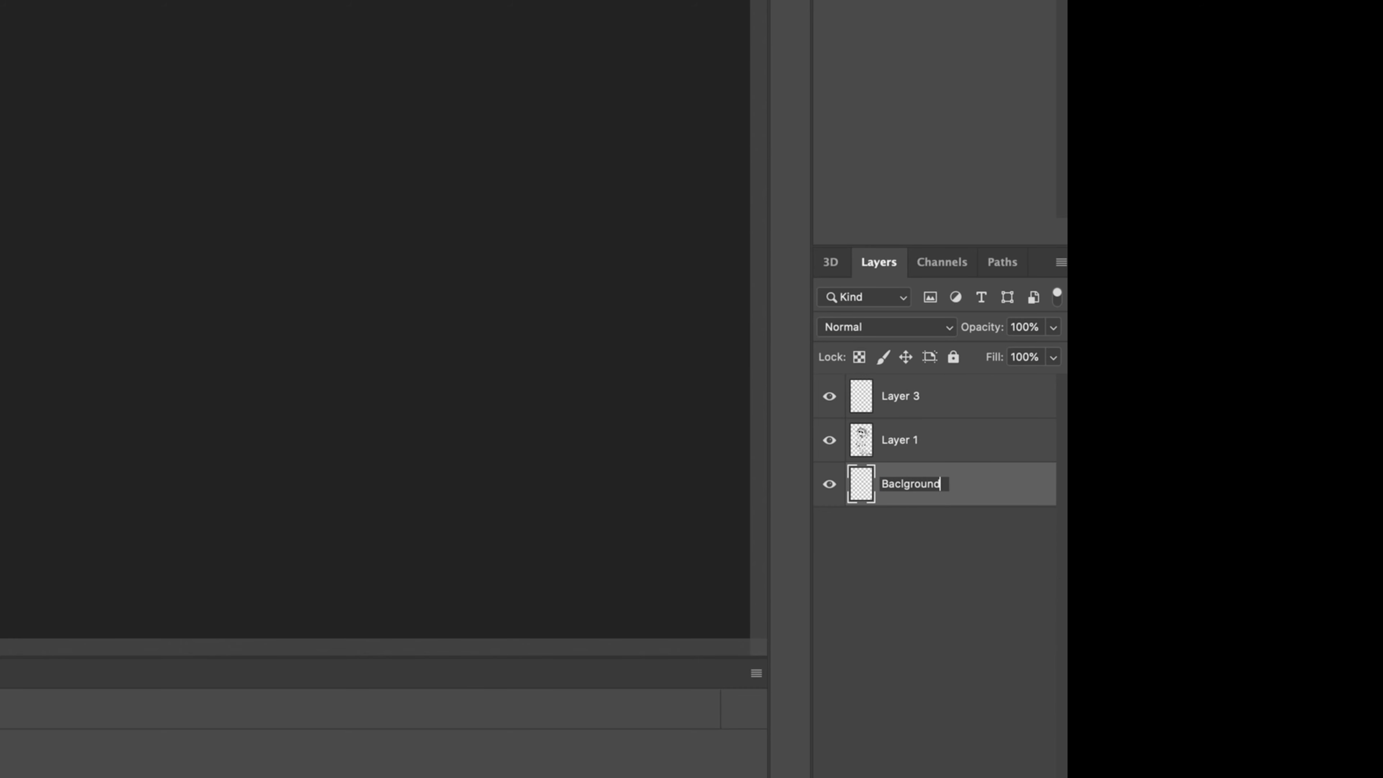
pyautogui.press('Return')
pyautogui.doubleClick(898, 439)
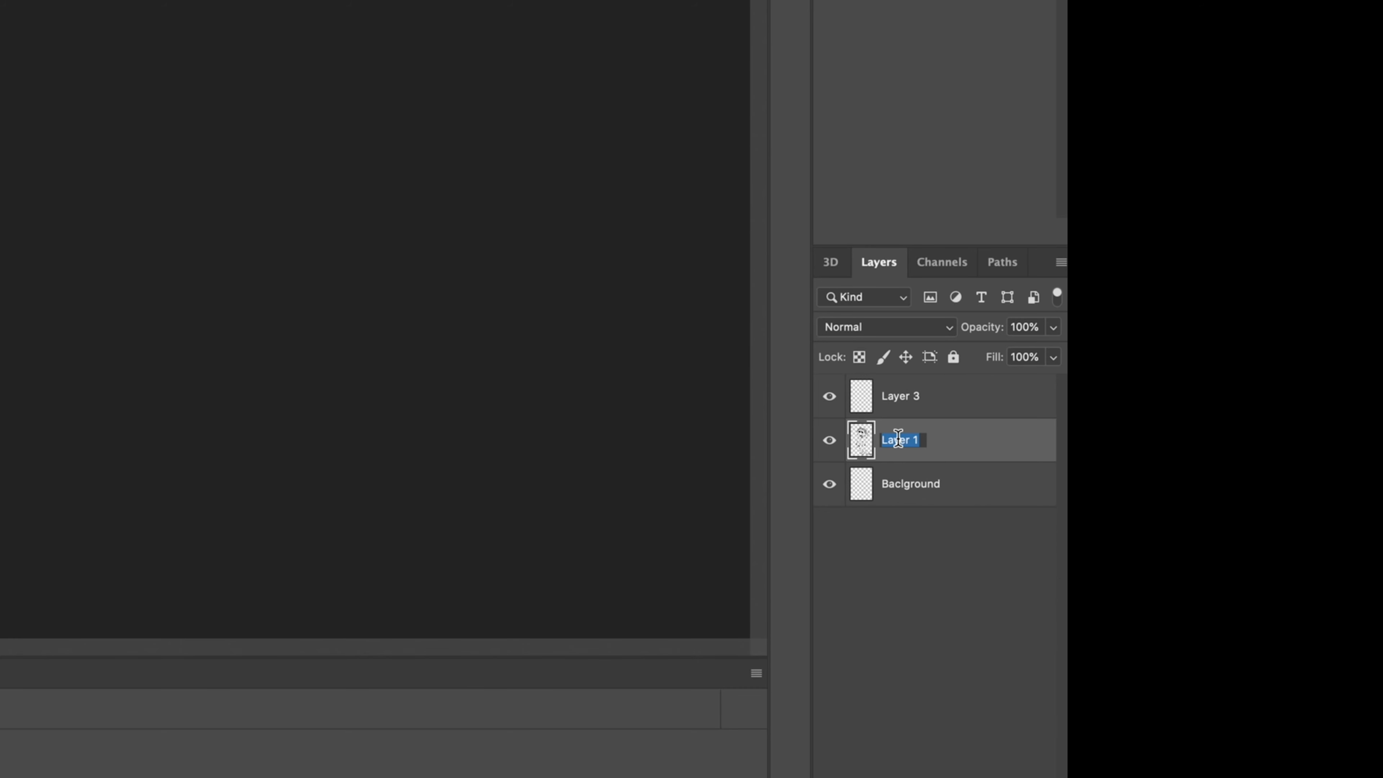
pyautogui.write('Outline')
pyautogui.press('Return')
# Name the top layer 'color', move it below Outline, and fill Baclground with blue.
pyautogui.doubleClick(900, 394)
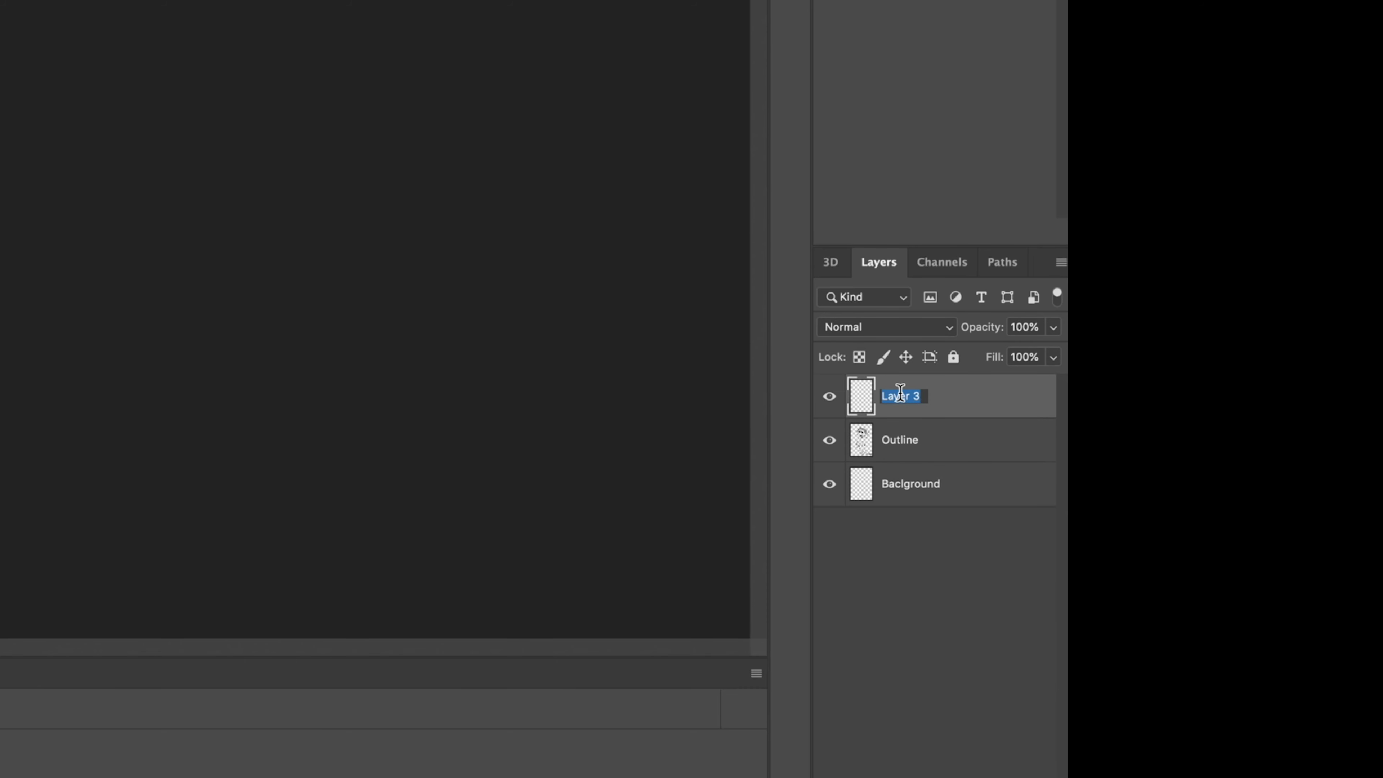
pyautogui.write('color')
pyautogui.moveTo(910, 398); pyautogui.dragTo(904, 429)
pyautogui.click(920, 482)
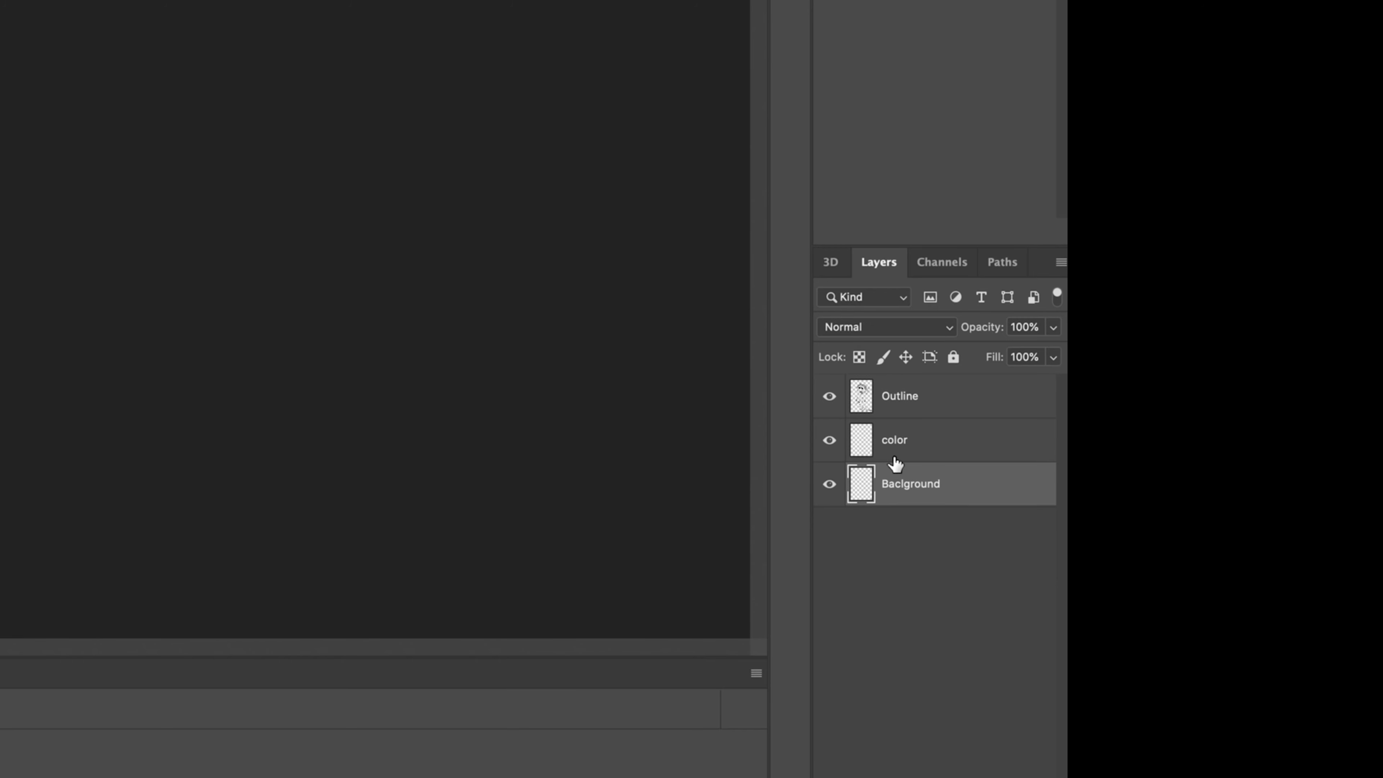
pyautogui.hotkey('alt', 'BackSpace')
pyautogui.click(920, 440)
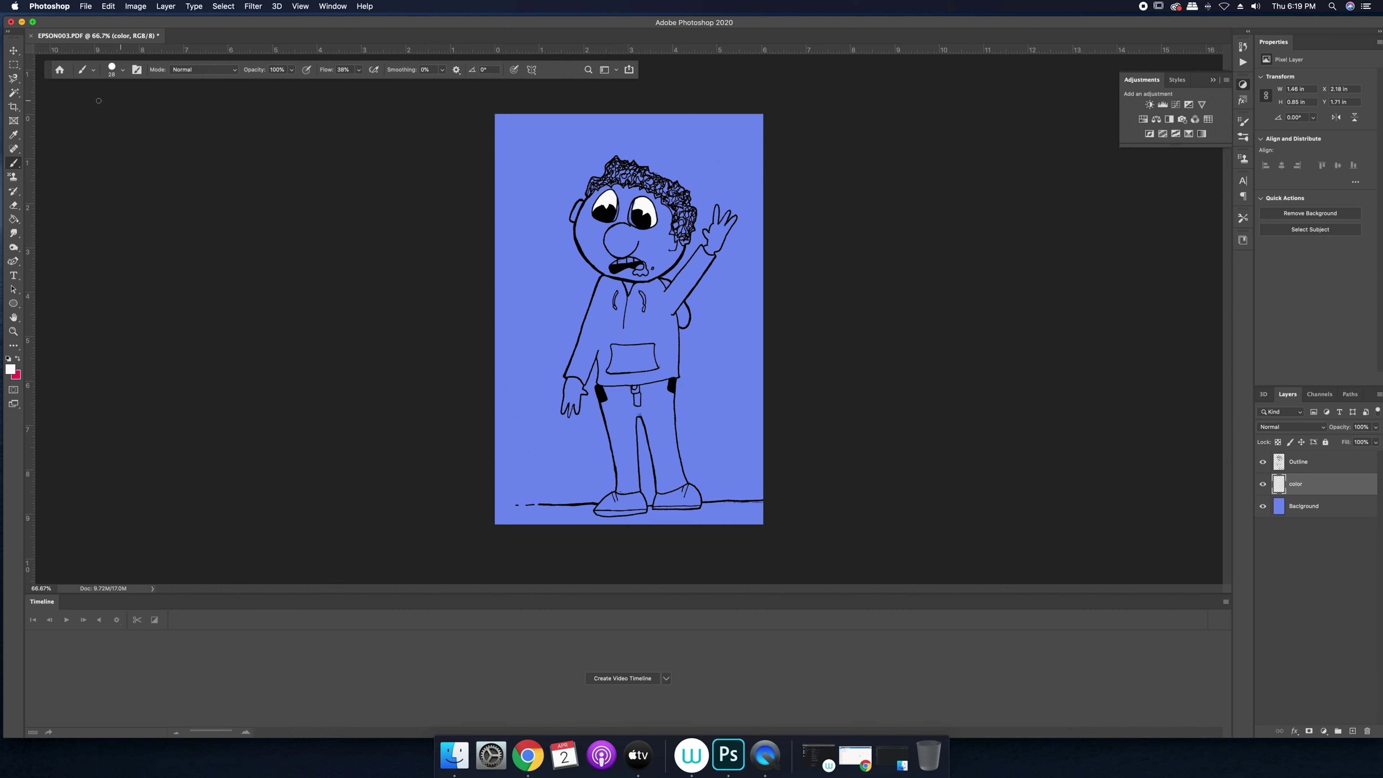
# Choose a light purple-blue foreground colour in the Color Picker.
pyautogui.click(12, 371)
pyautogui.click(1044, 304)
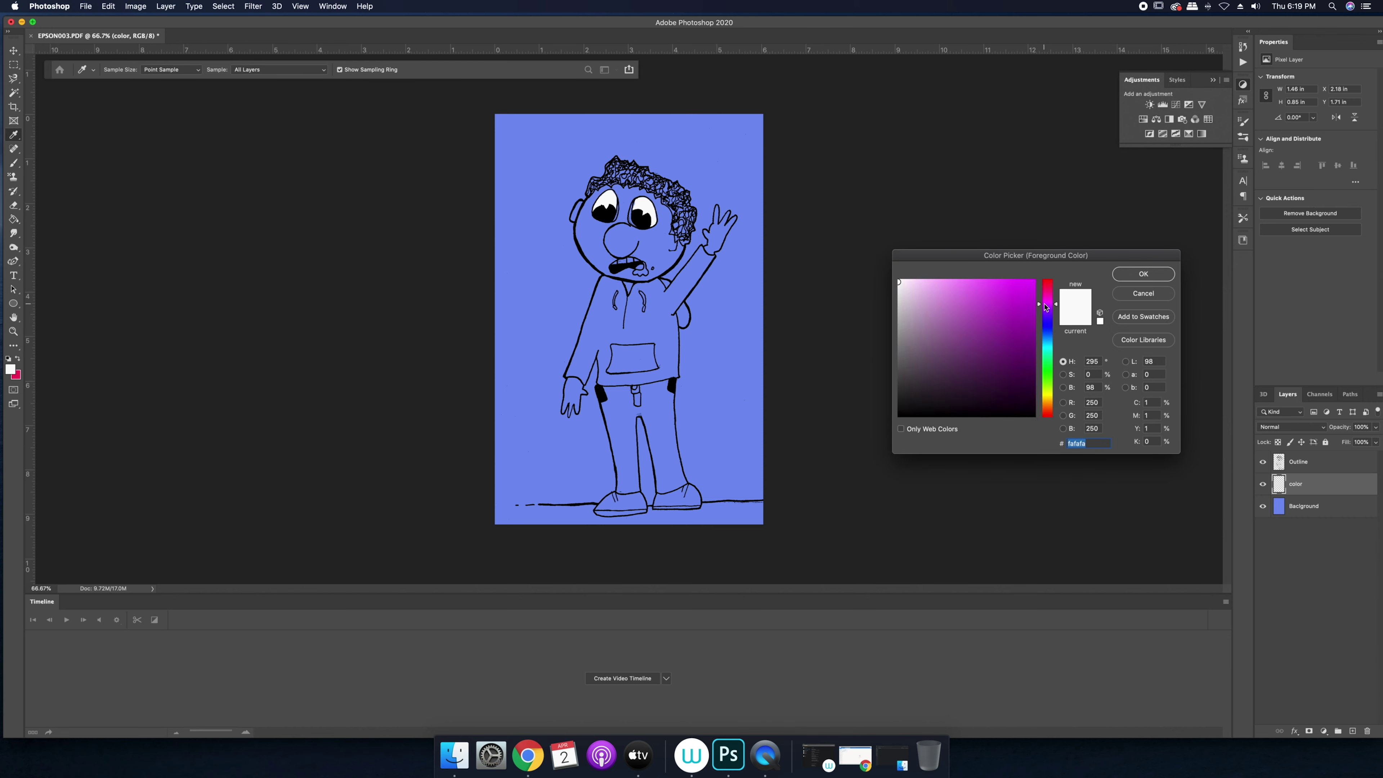
pyautogui.moveTo(931, 298); pyautogui.dragTo(930, 288)
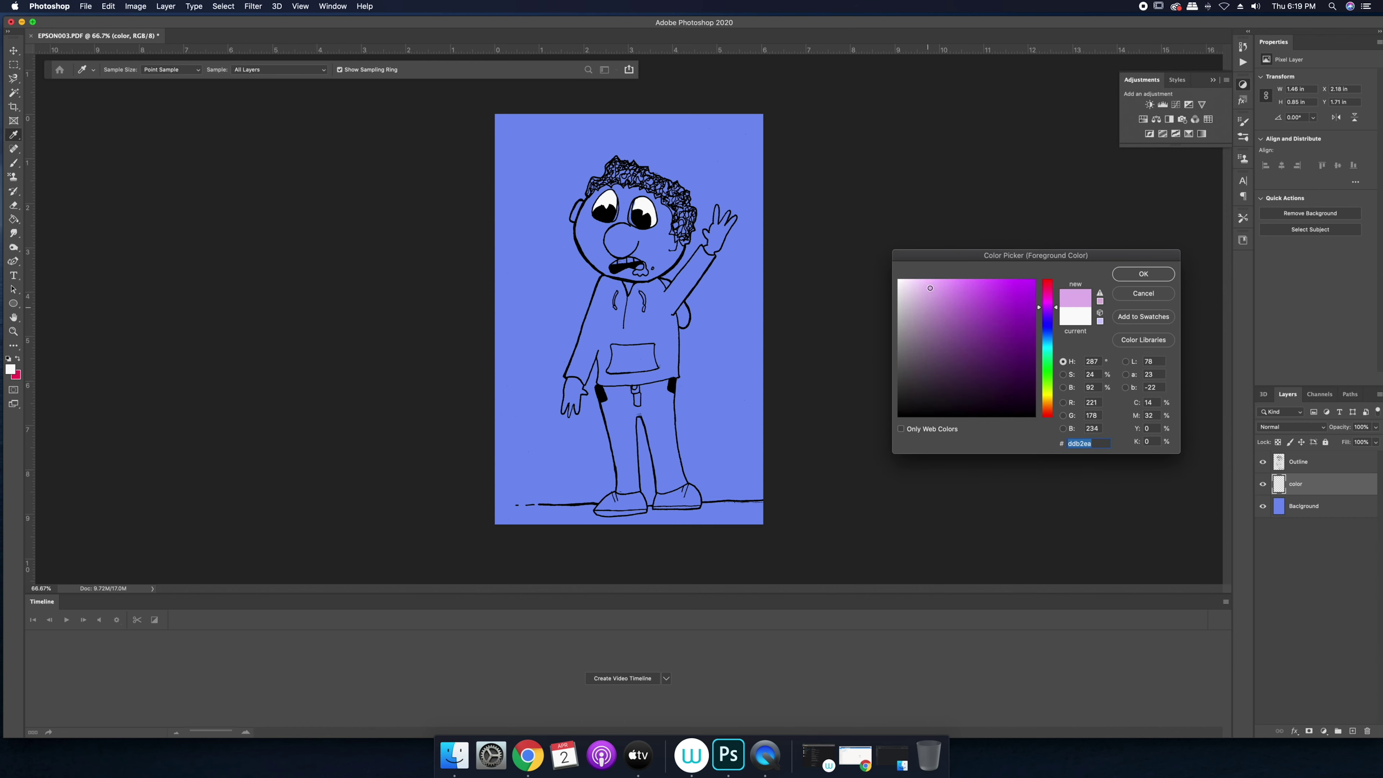
pyautogui.moveTo(1054, 312); pyautogui.dragTo(1053, 325)
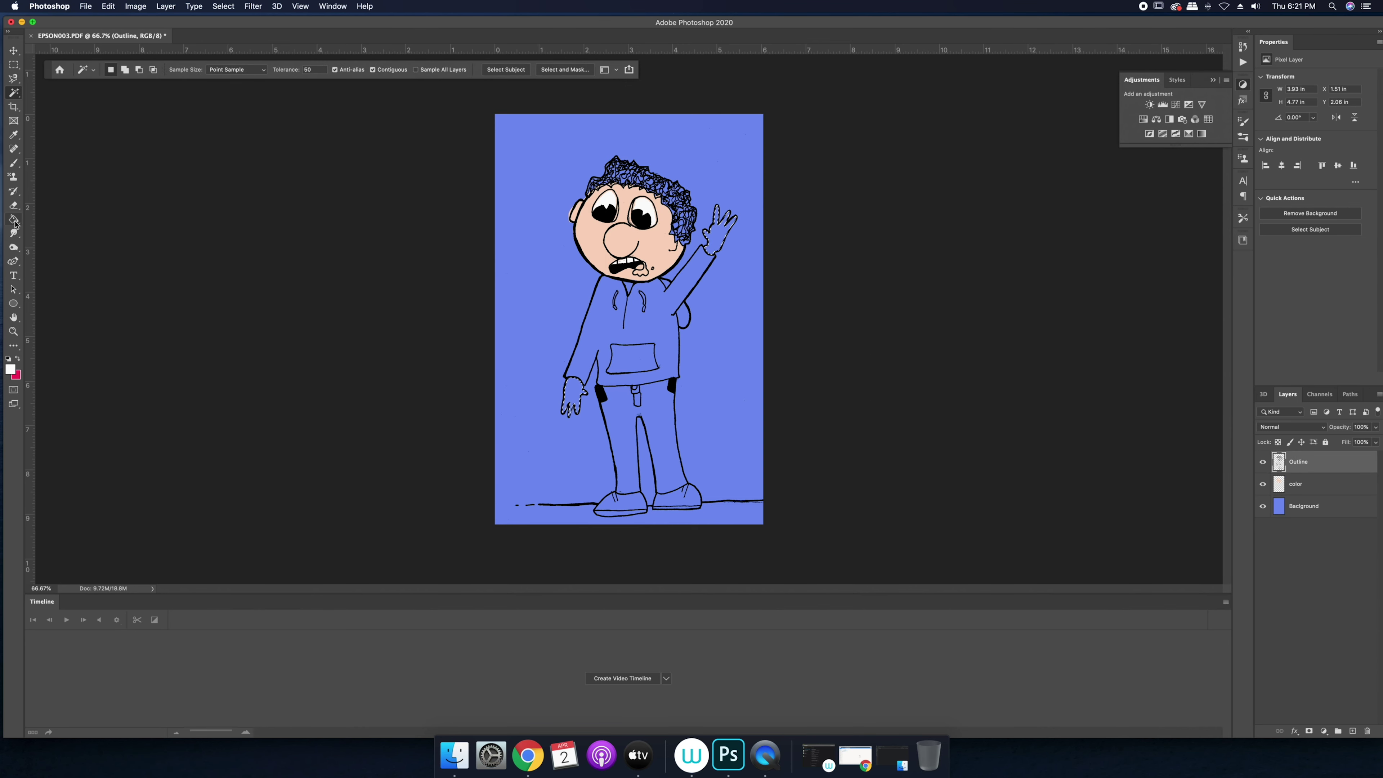
# Sample the face's skin colour and Paint Bucket both hands with it.
pyautogui.press('g')
pyautogui.click(722, 249)
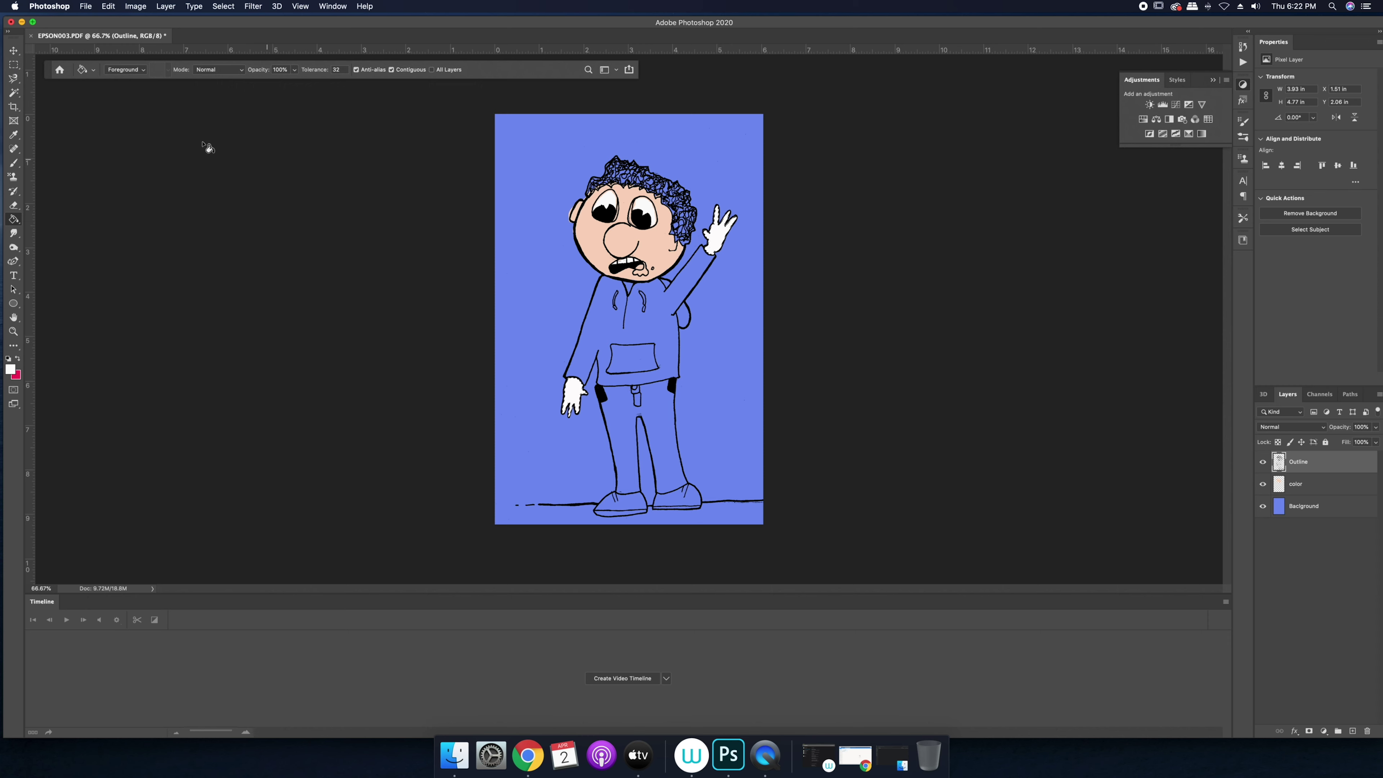
pyautogui.click(13, 346)
pyautogui.click(235, 234)
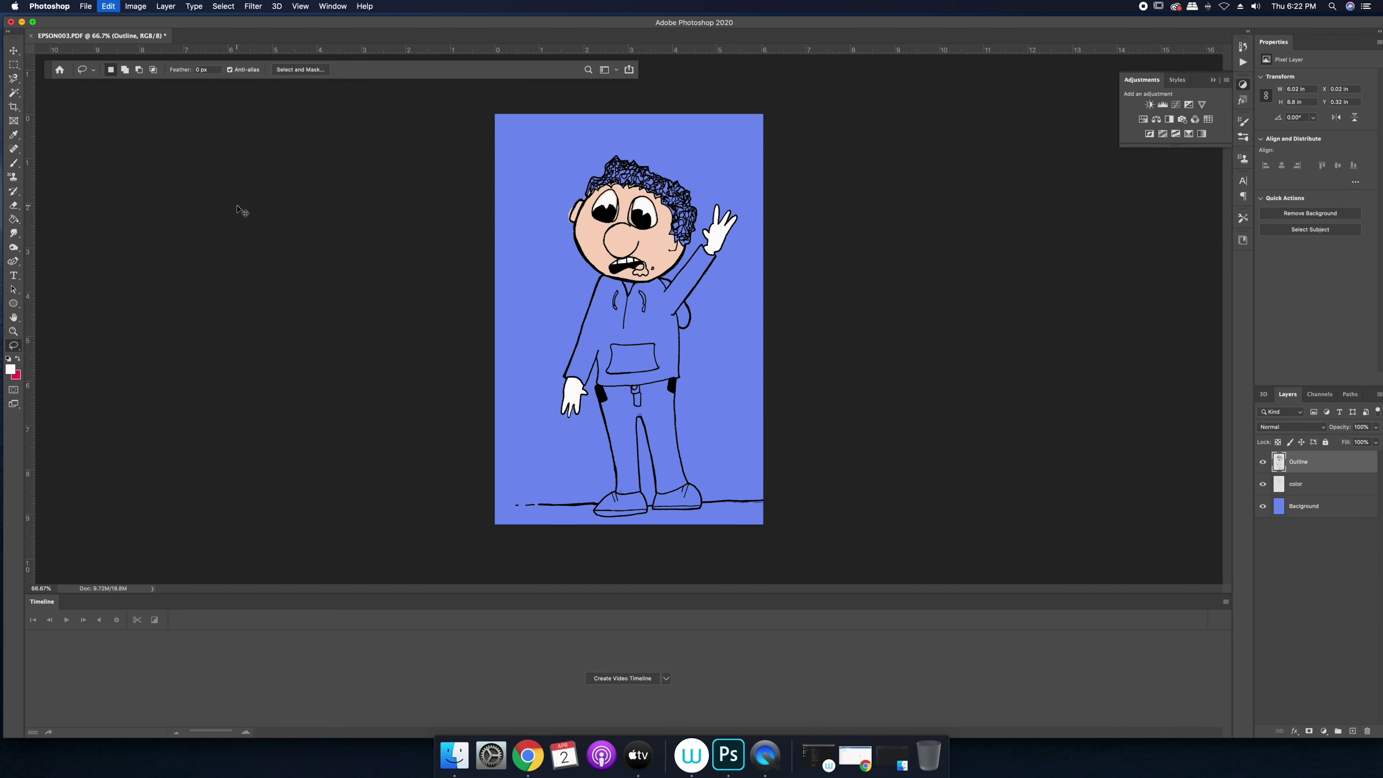
pyautogui.click(10, 369)
pyautogui.click(659, 235)
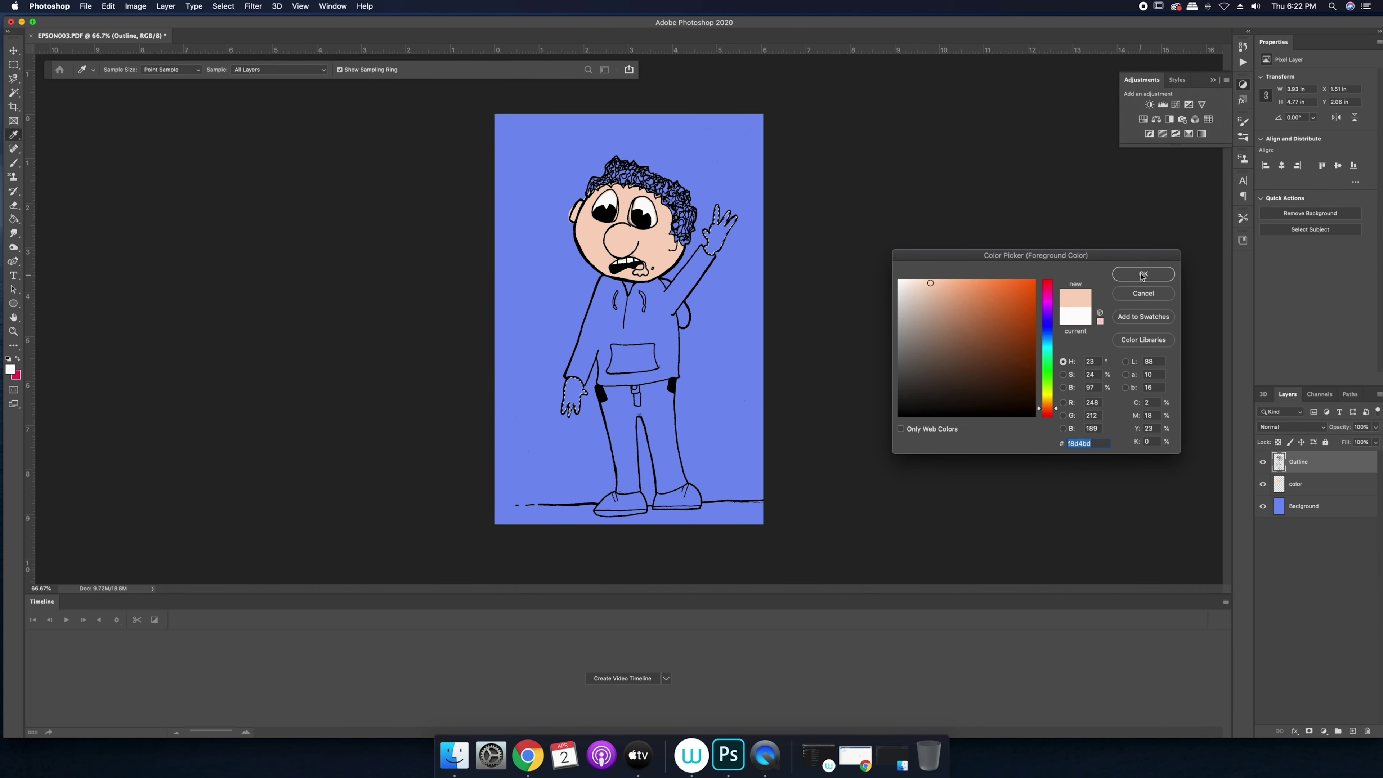
pyautogui.click(1143, 273)
pyautogui.click(13, 219)
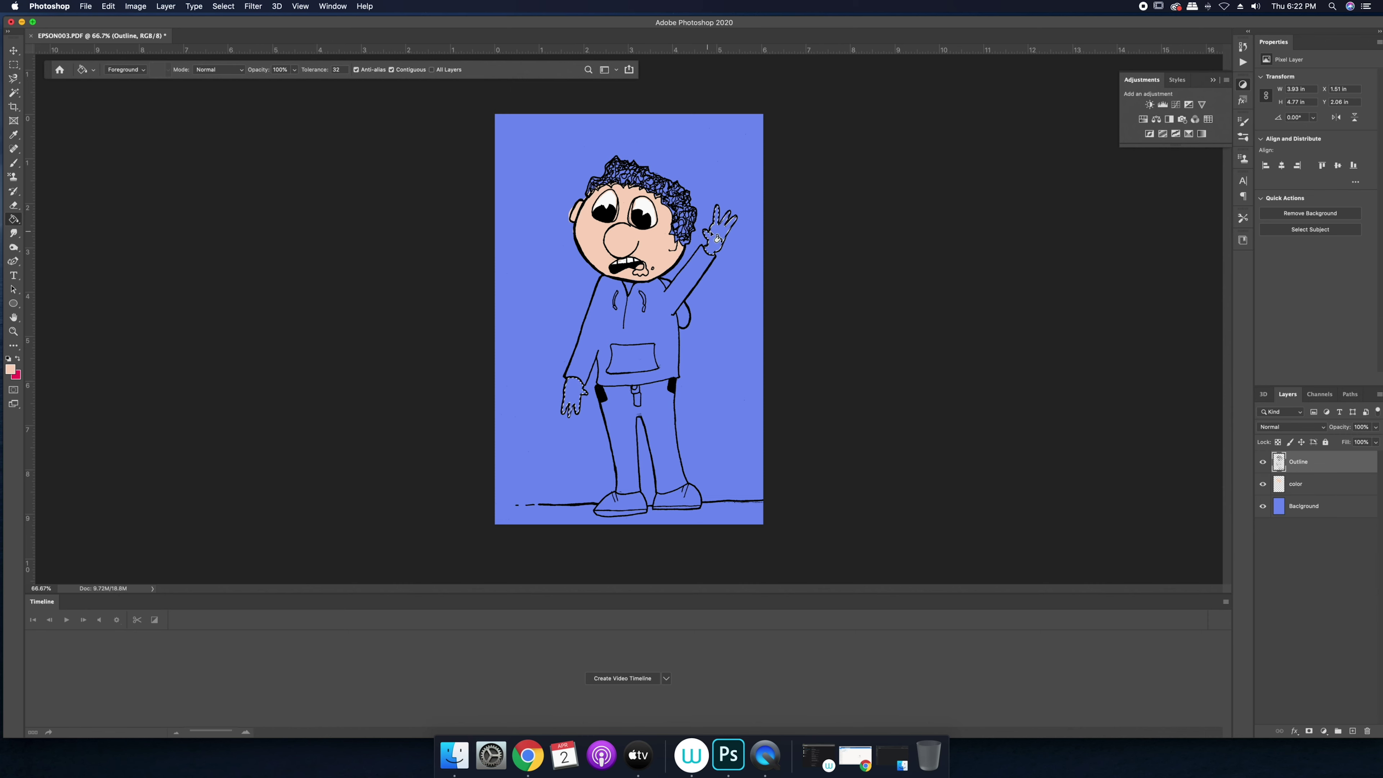
pyautogui.click(571, 396)
# Magic Wand the hoodie, undo it, and switch between the Outline and color layers.
pyautogui.click(13, 92)
pyautogui.click(665, 357)
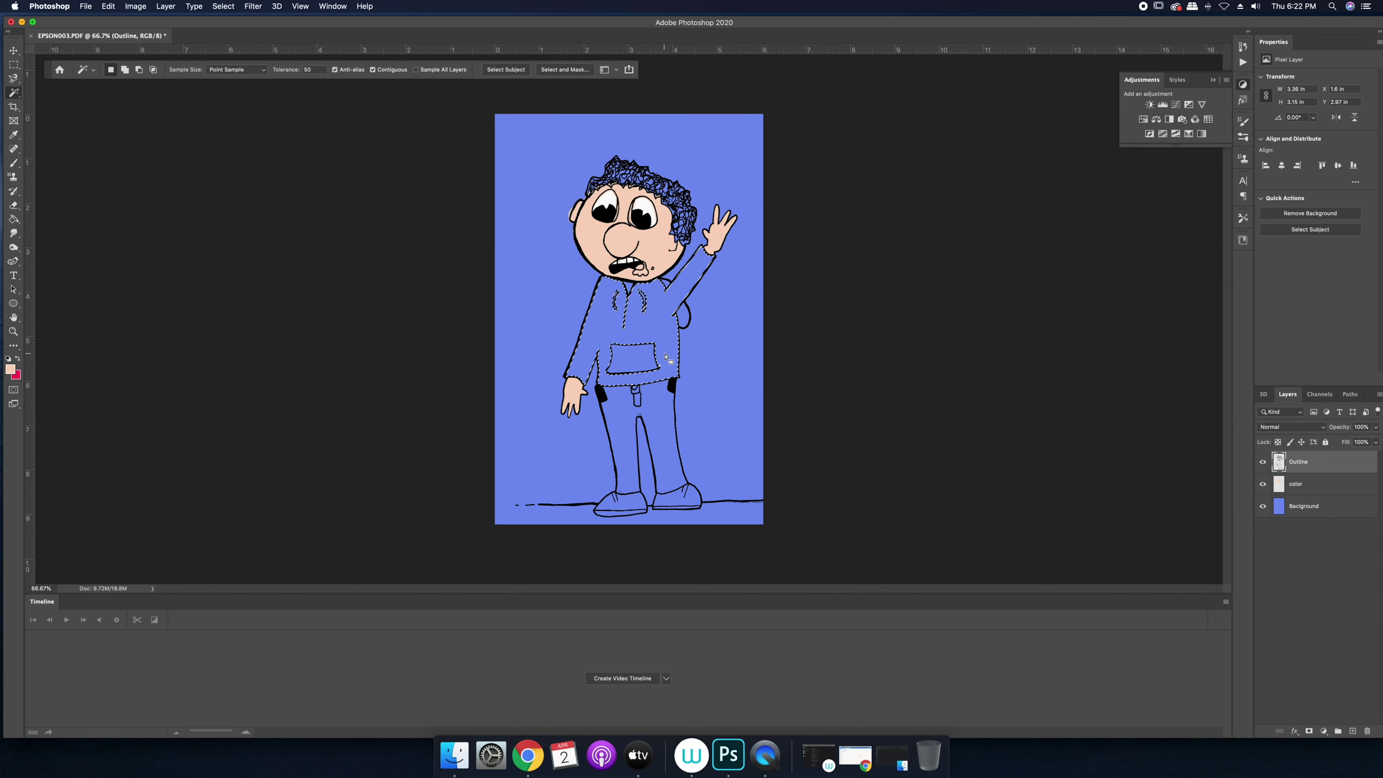
pyautogui.press('super+z')
pyautogui.click(1297, 484)
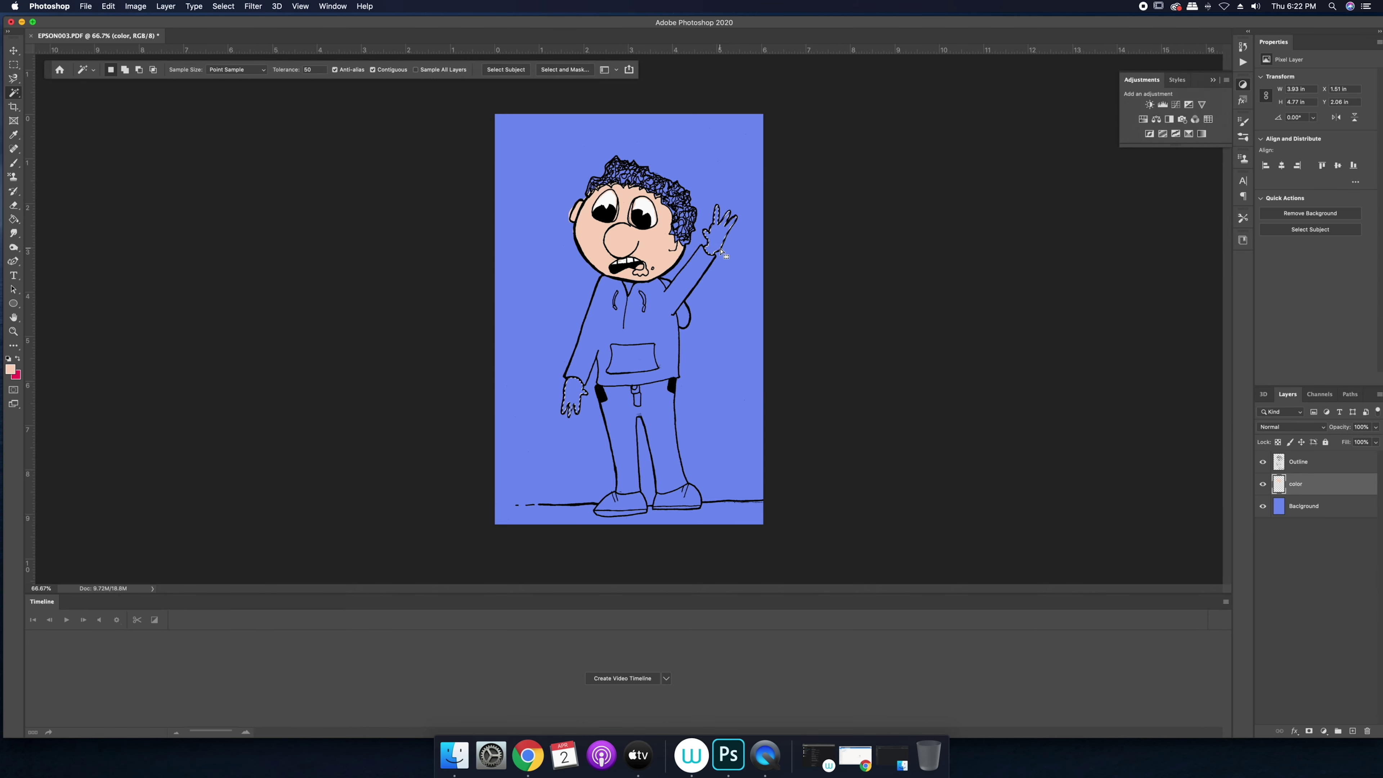
pyautogui.hotkey('alt', ']')
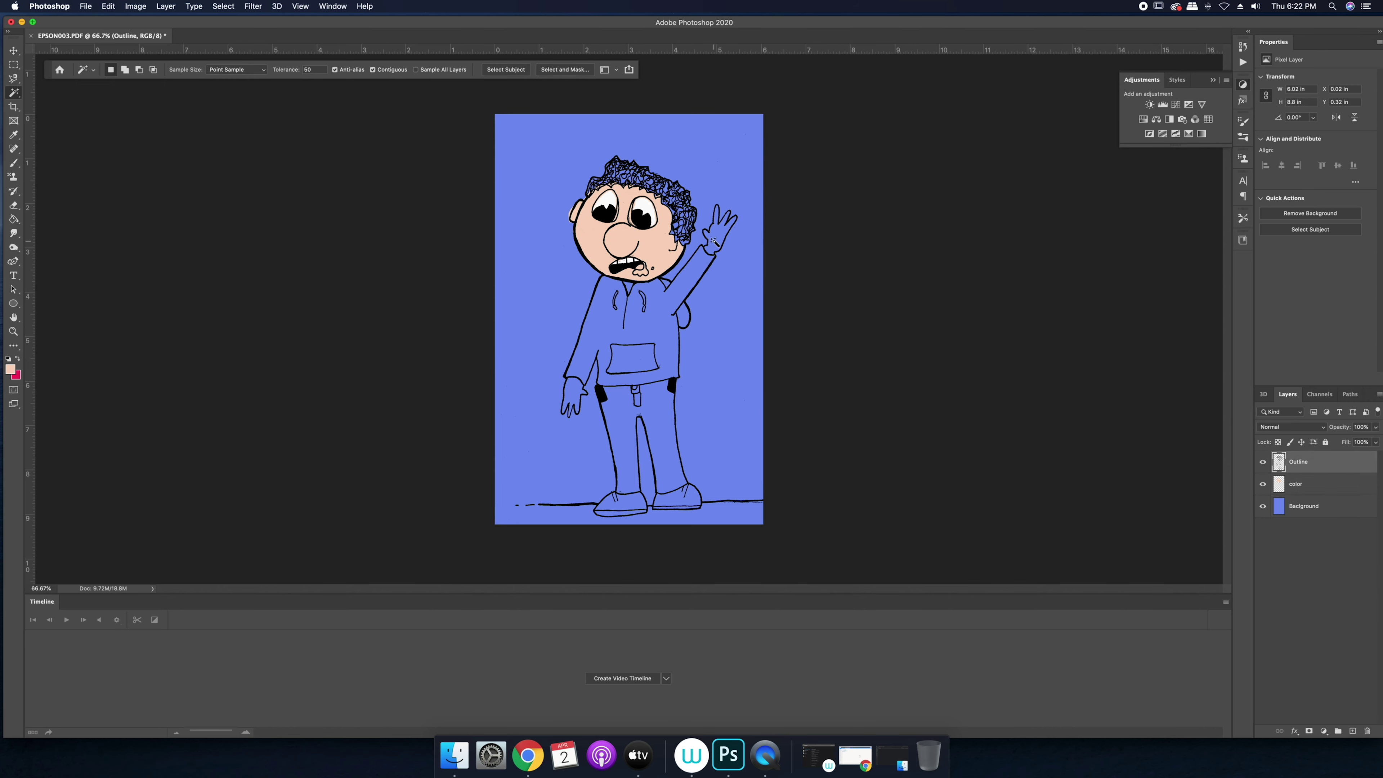
pyautogui.hotkey('alt', '[')
# Fill the hoodie cyan, then reselect the hoodie and pocket and delete the misplaced fill.
pyautogui.press('g')
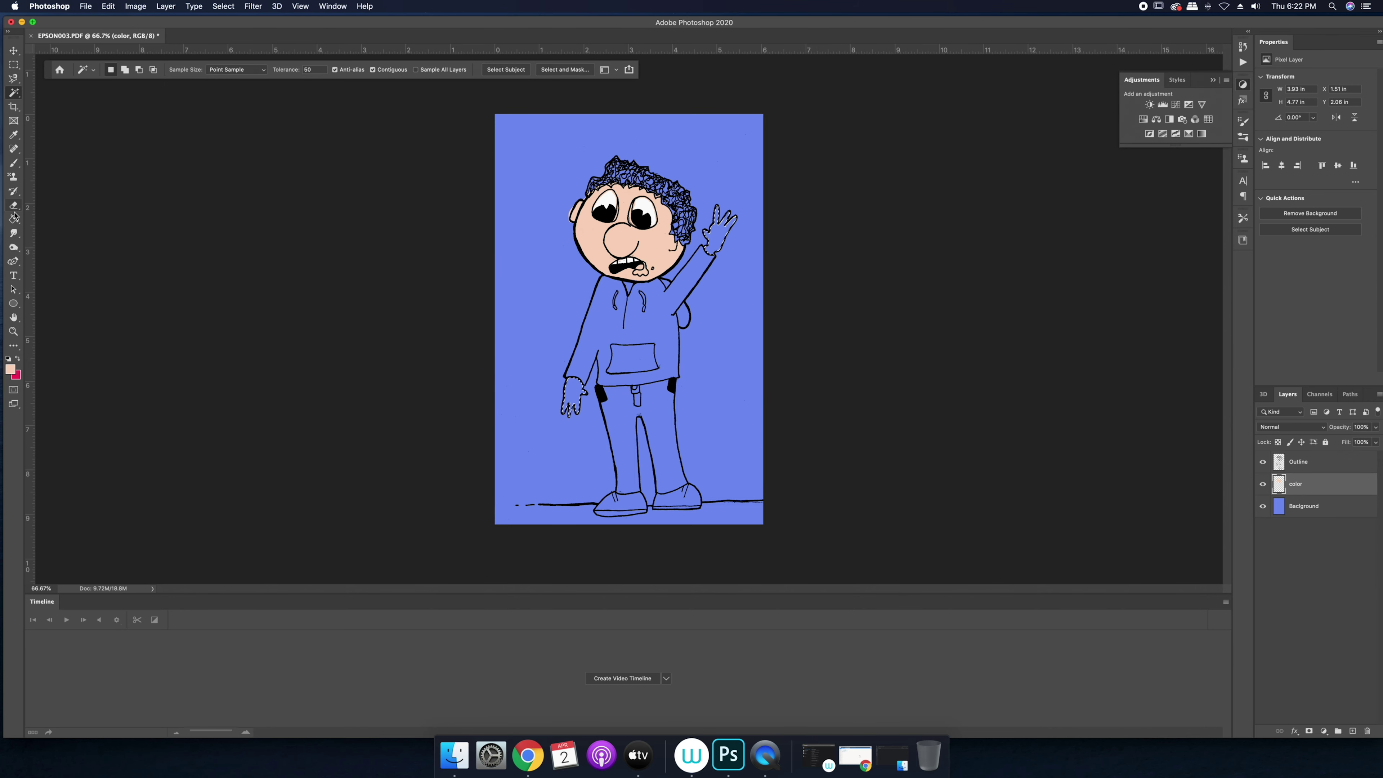
pyautogui.click(14, 66)
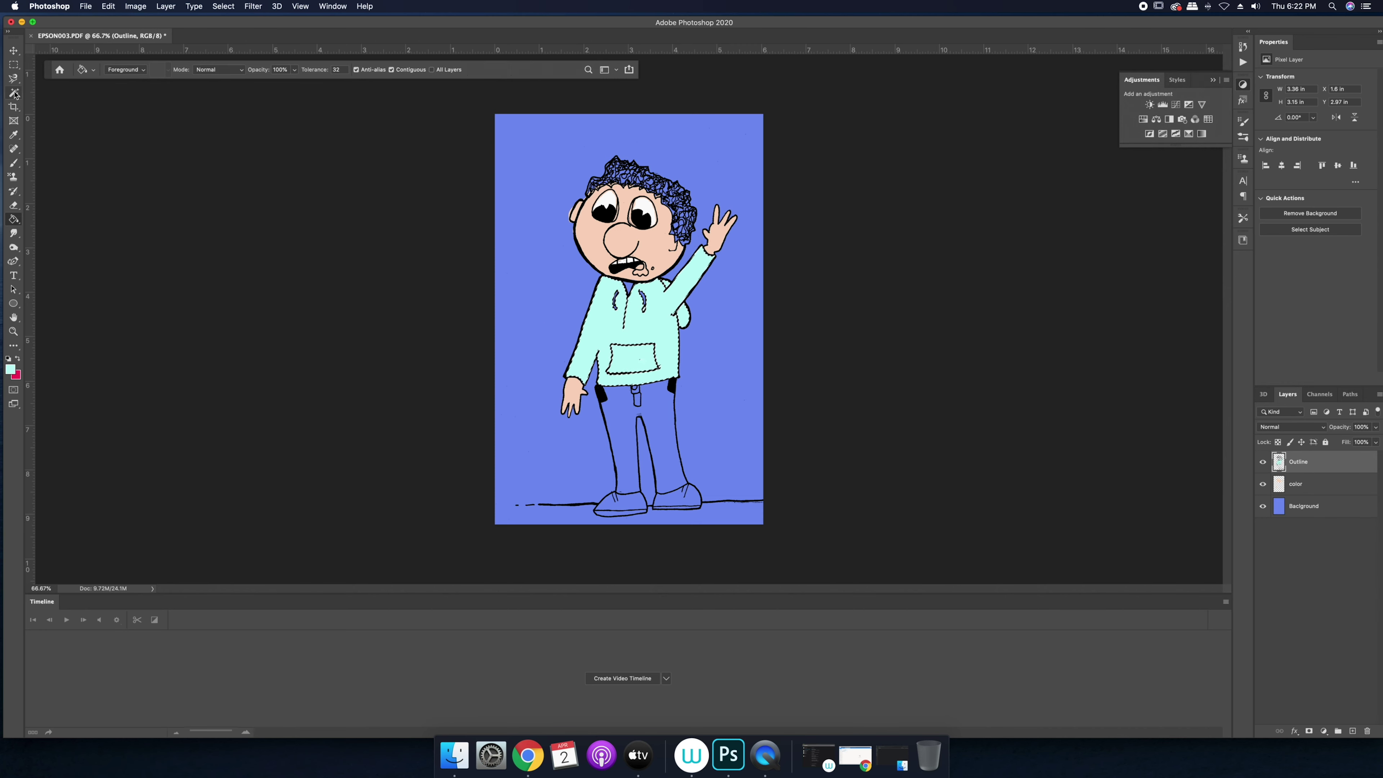
pyautogui.click(15, 94)
pyautogui.click(936, 393)
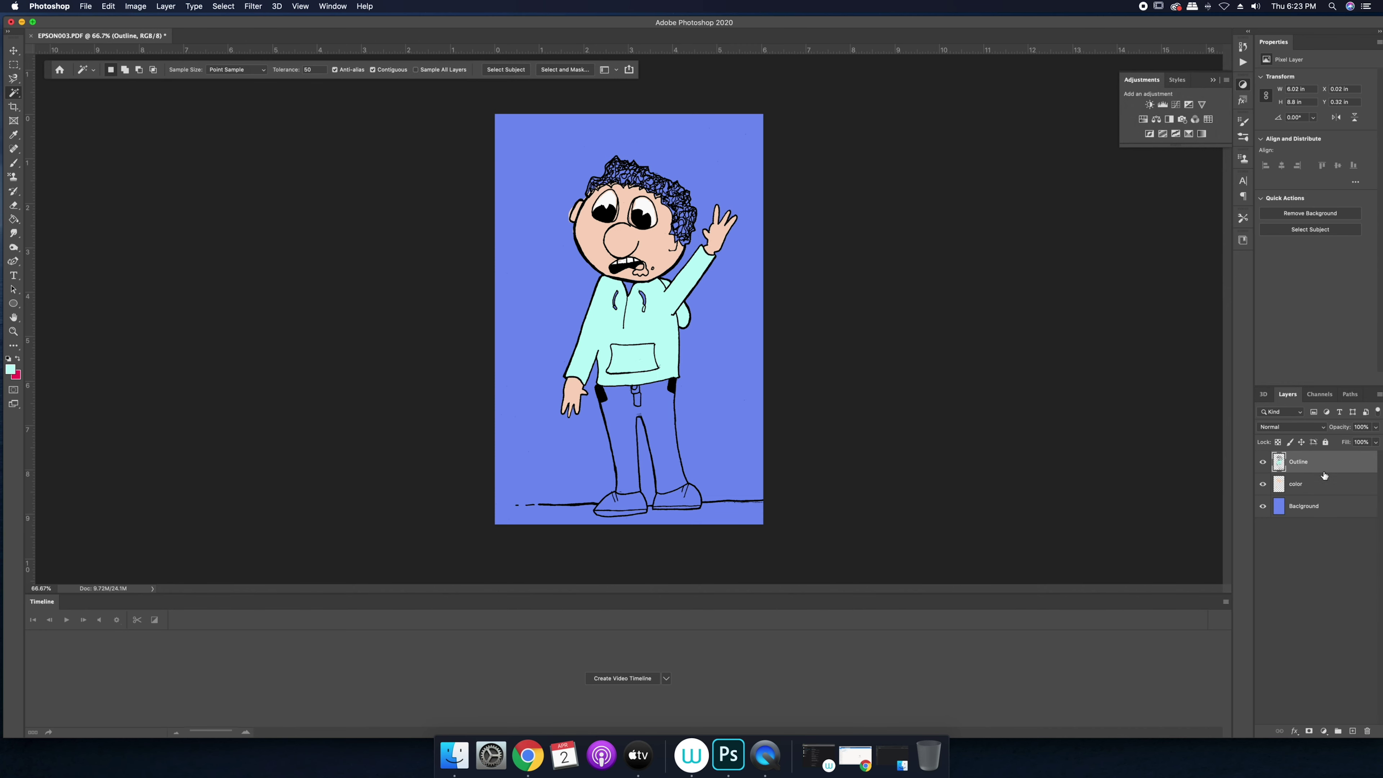
pyautogui.click(622, 332)
pyautogui.press('Delete')
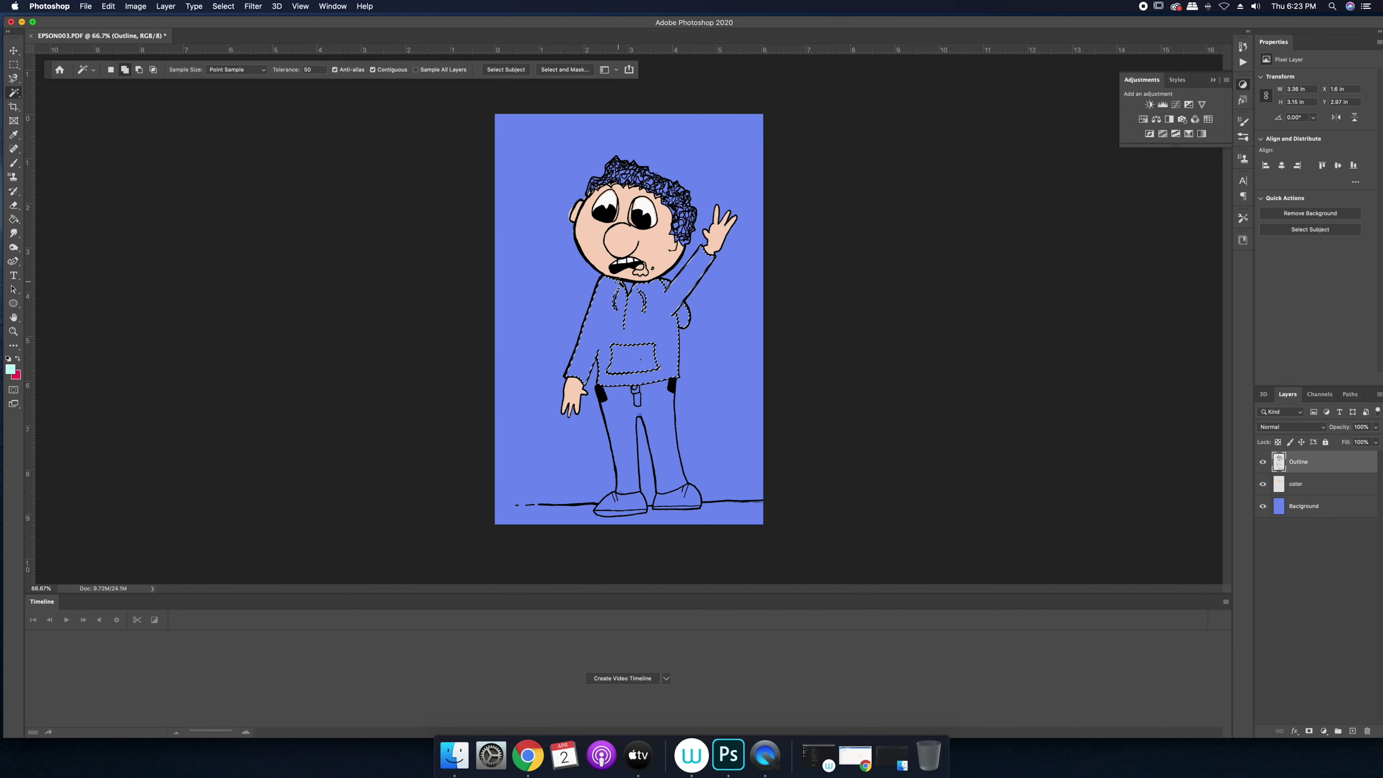
# Fill the hoodie selection on the color layer with cyan and deselect.
pyautogui.click(1295, 483)
pyautogui.press('g')
pyautogui.click(620, 321)
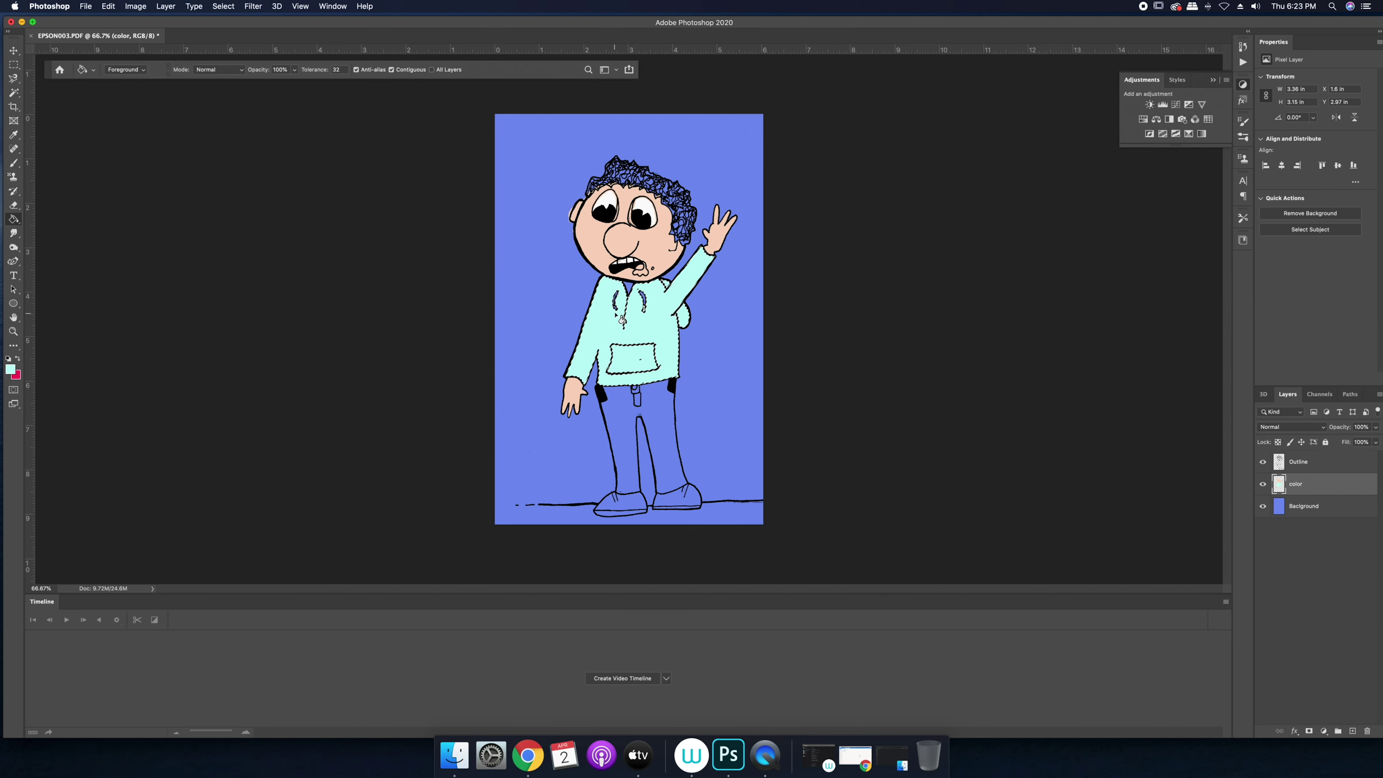
pyautogui.hotkey('ctrl', 'd')
# Use the Eraser on the Outline layer, zoomed in, to clean up the face linework.
pyautogui.click(1296, 462)
pyautogui.press('e')
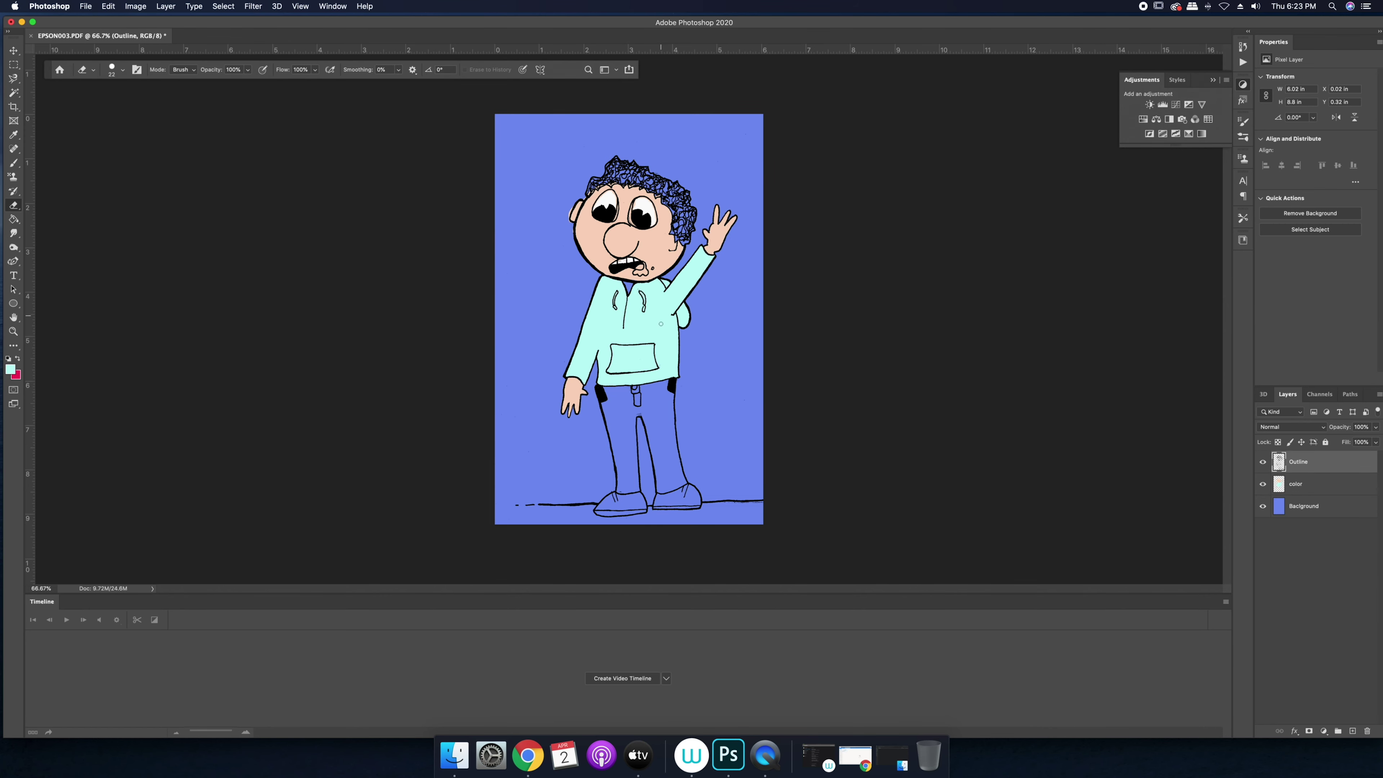
pyautogui.scroll(5, 632, 253)
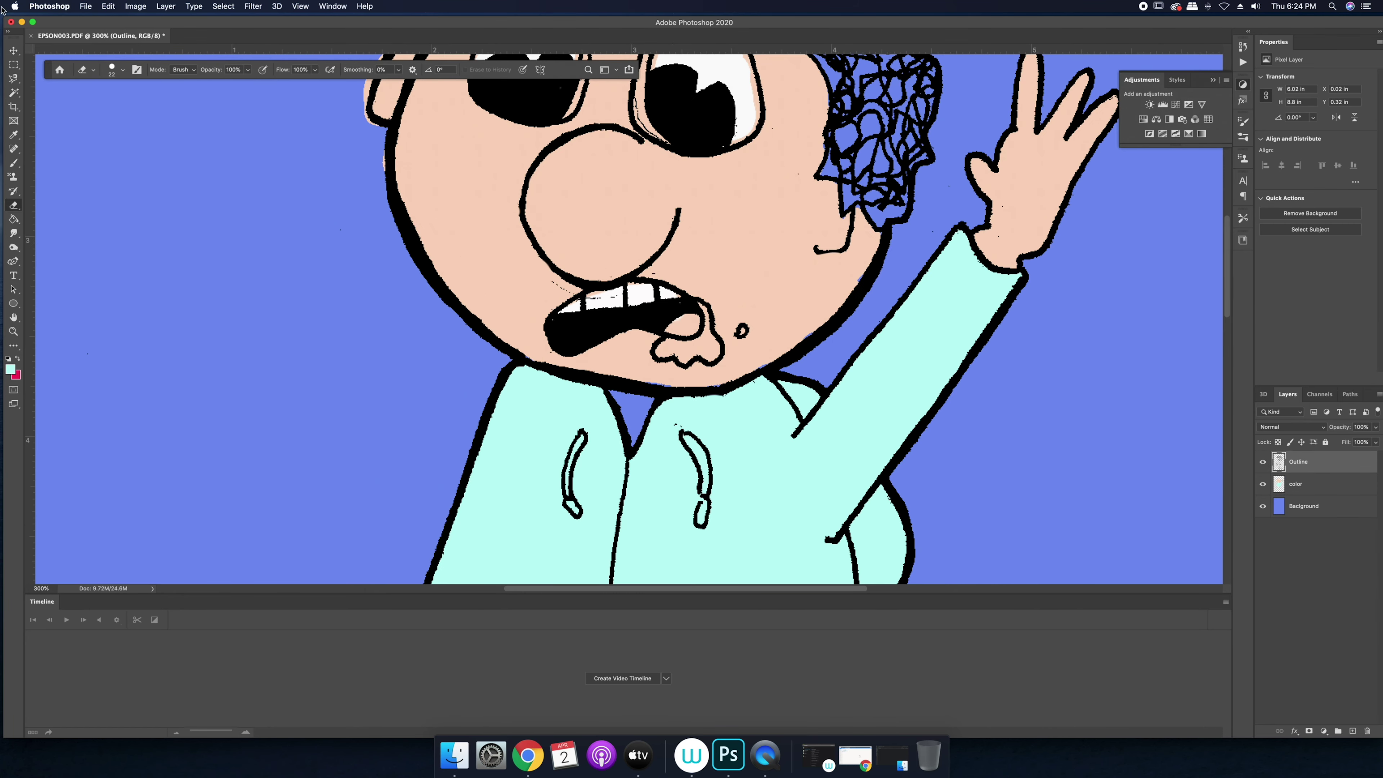
pyautogui.click(122, 69)
pyautogui.click(597, 257)
pyautogui.scroll(5, 1001, 219)
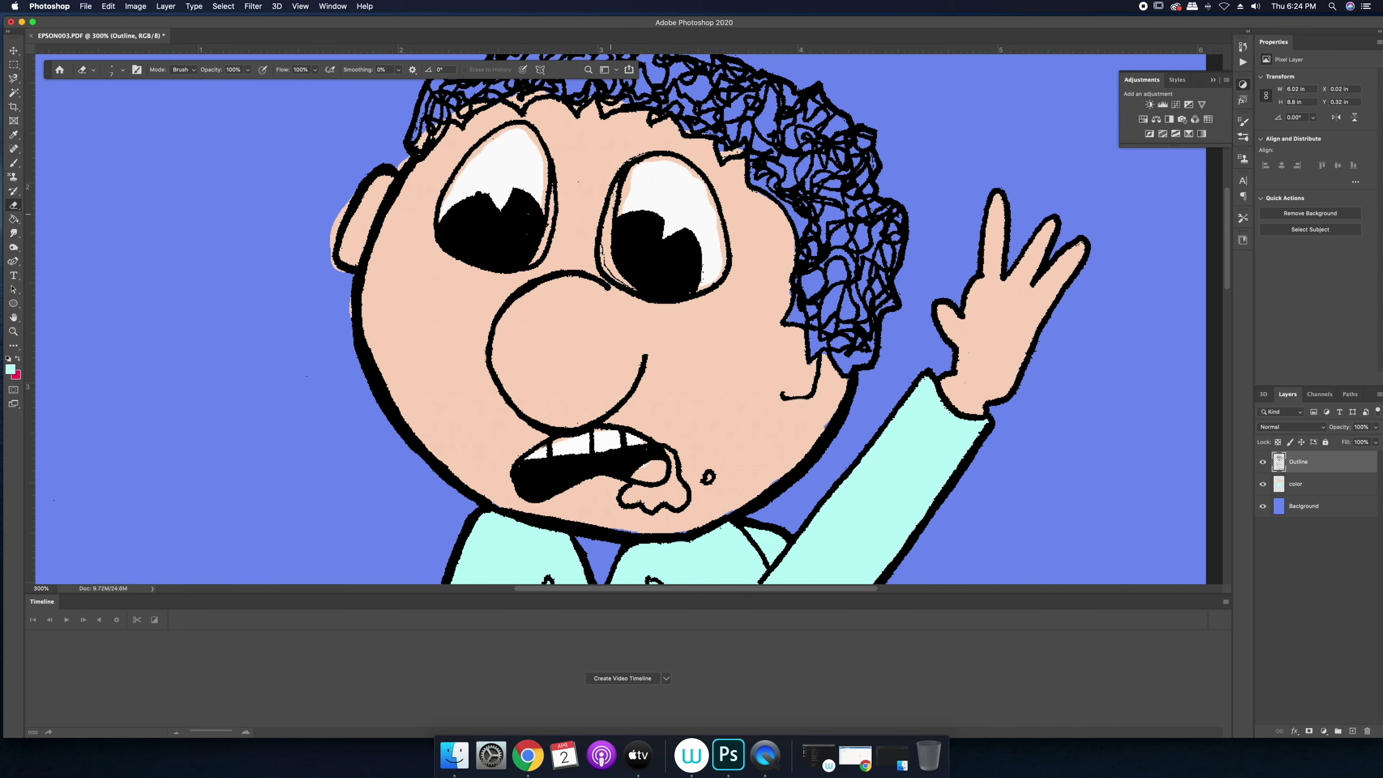
pyautogui.scroll(-2, 348, 249)
pyautogui.press('z')
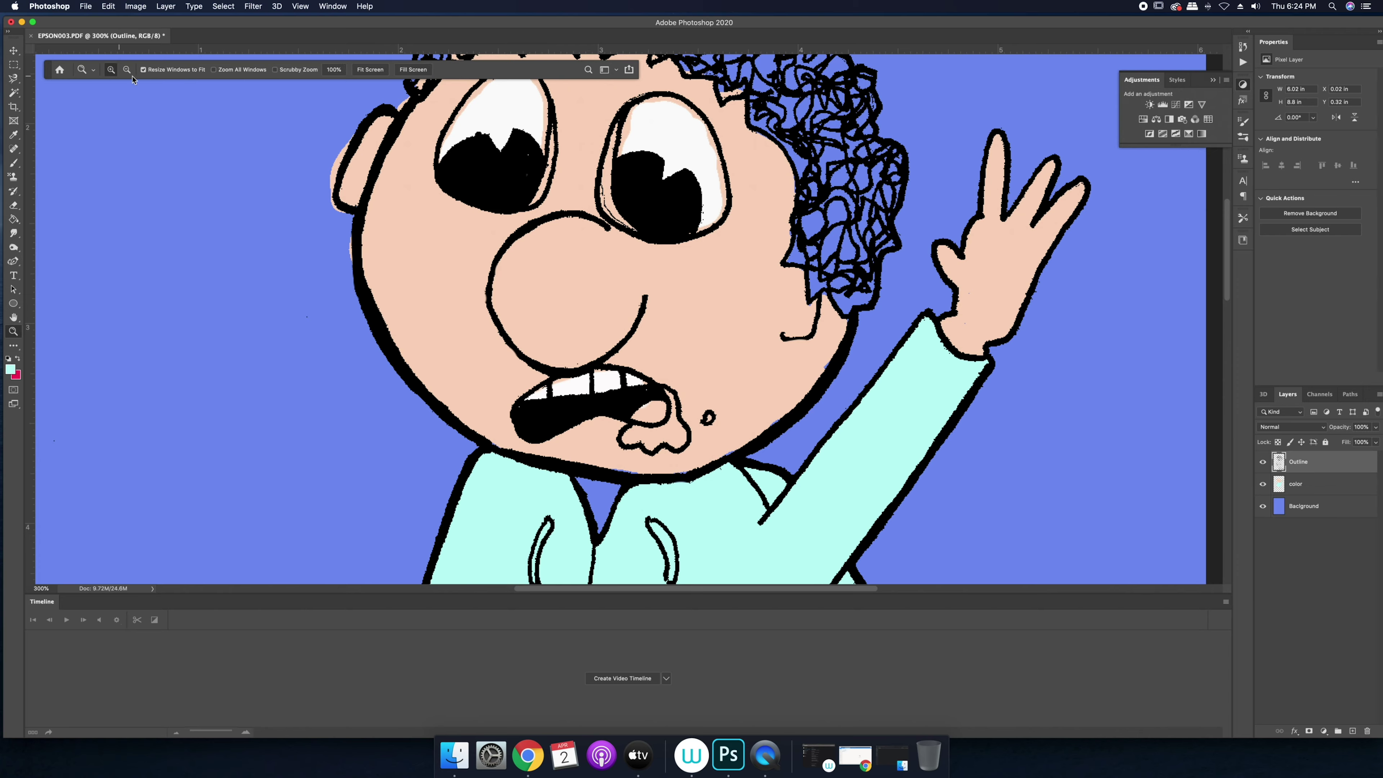
pyautogui.scroll(-5, 443, 263)
# Swap foreground and background colours and open the foreground Color Picker on the color layer.
pyautogui.click(18, 359)
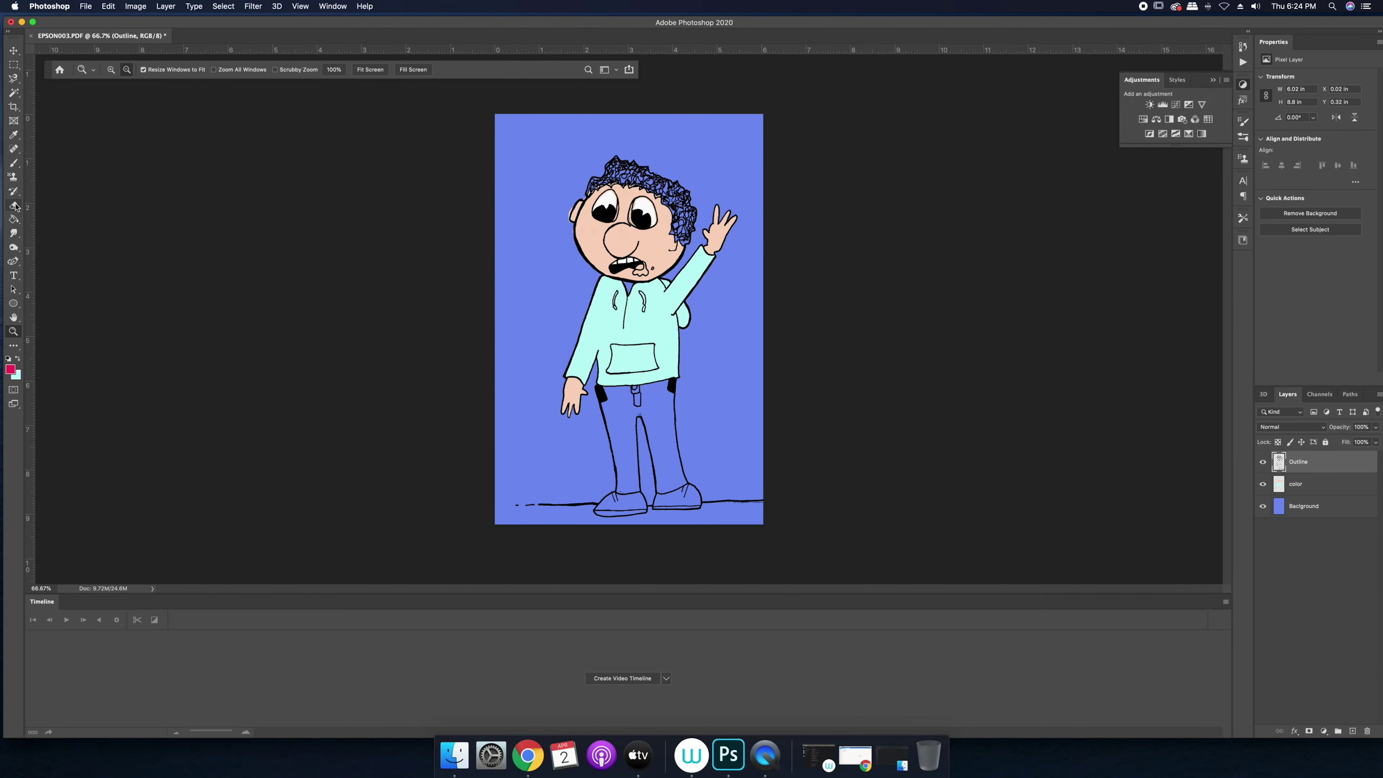
pyautogui.press('i')
pyautogui.hotkey('alt', '[')
pyautogui.scroll(3, 654, 466)
pyautogui.click(10, 369)
pyautogui.click(1048, 330)
# Brush the trouser waist and legs deep blue on the color layer.
pyautogui.press('Return')
pyautogui.press('b')
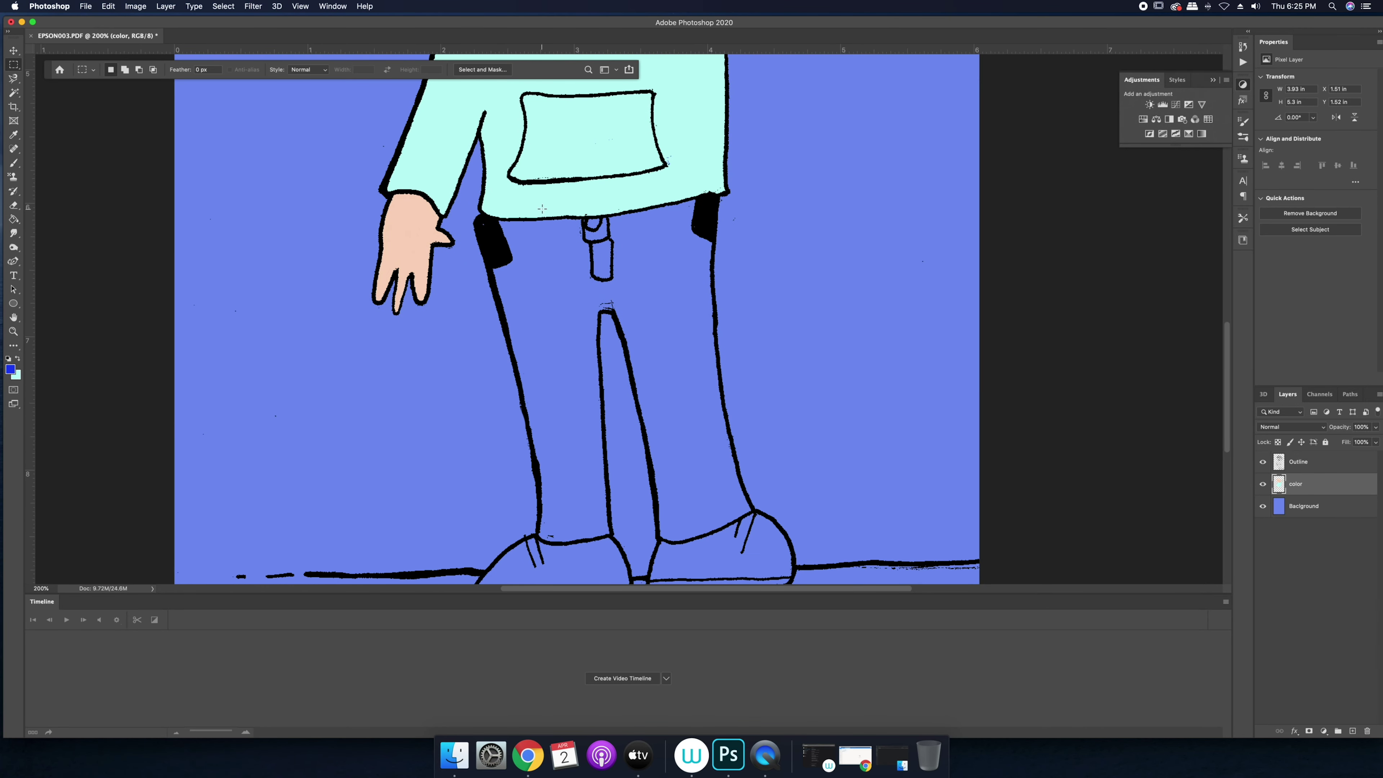
pyautogui.moveTo(689, 225)
pyautogui.mouseDown()
pyautogui.moveTo(496, 238)
pyautogui.moveTo(588, 518)
pyautogui.moveTo(637, 294)
pyautogui.moveTo(627, 272)
pyautogui.moveTo(695, 314)
pyautogui.moveTo(725, 523)
pyautogui.moveTo(661, 403)
pyautogui.moveTo(648, 278)
pyautogui.moveTo(559, 527)
pyautogui.mouseUp()
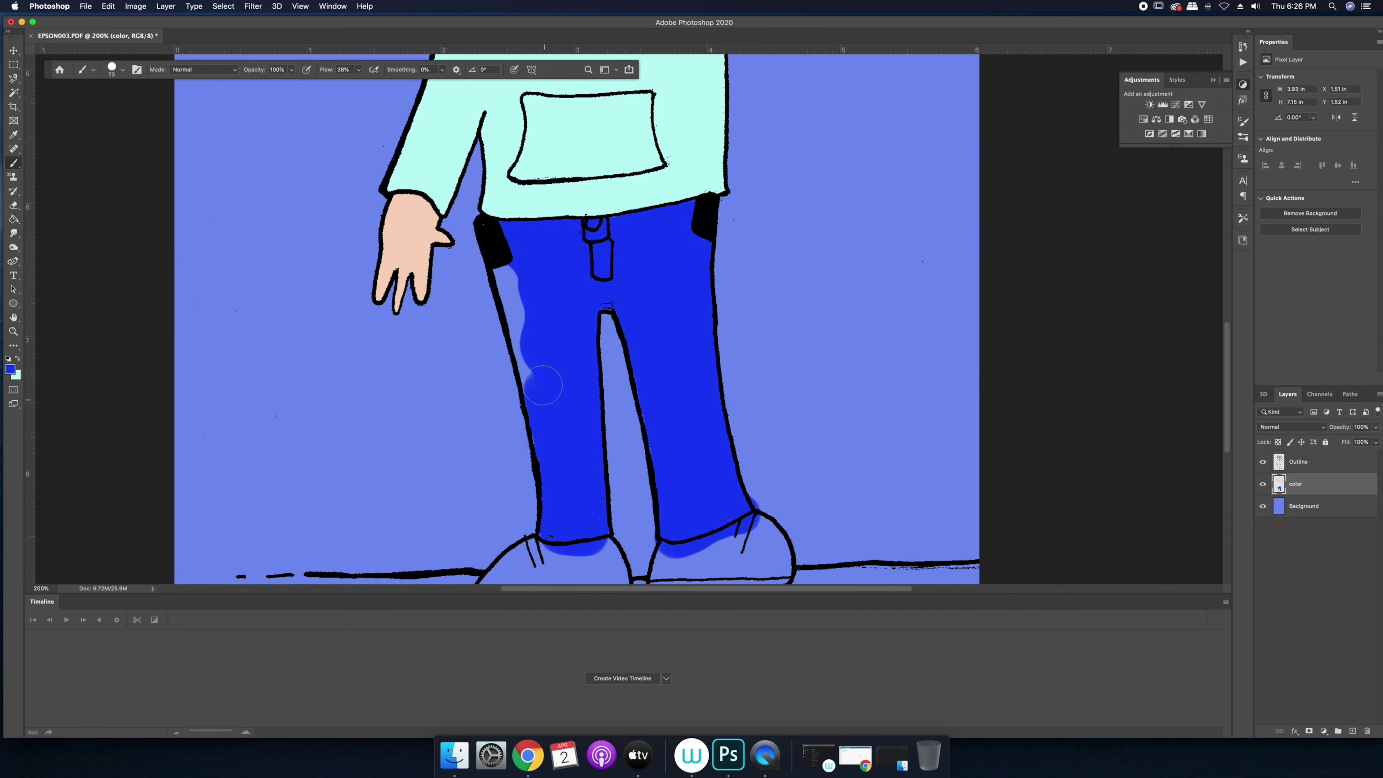
pyautogui.moveTo(542, 384)
pyautogui.mouseDown()
pyautogui.moveTo(508, 260)
pyautogui.moveTo(559, 409)
pyautogui.moveTo(613, 289)
pyautogui.mouseUp()
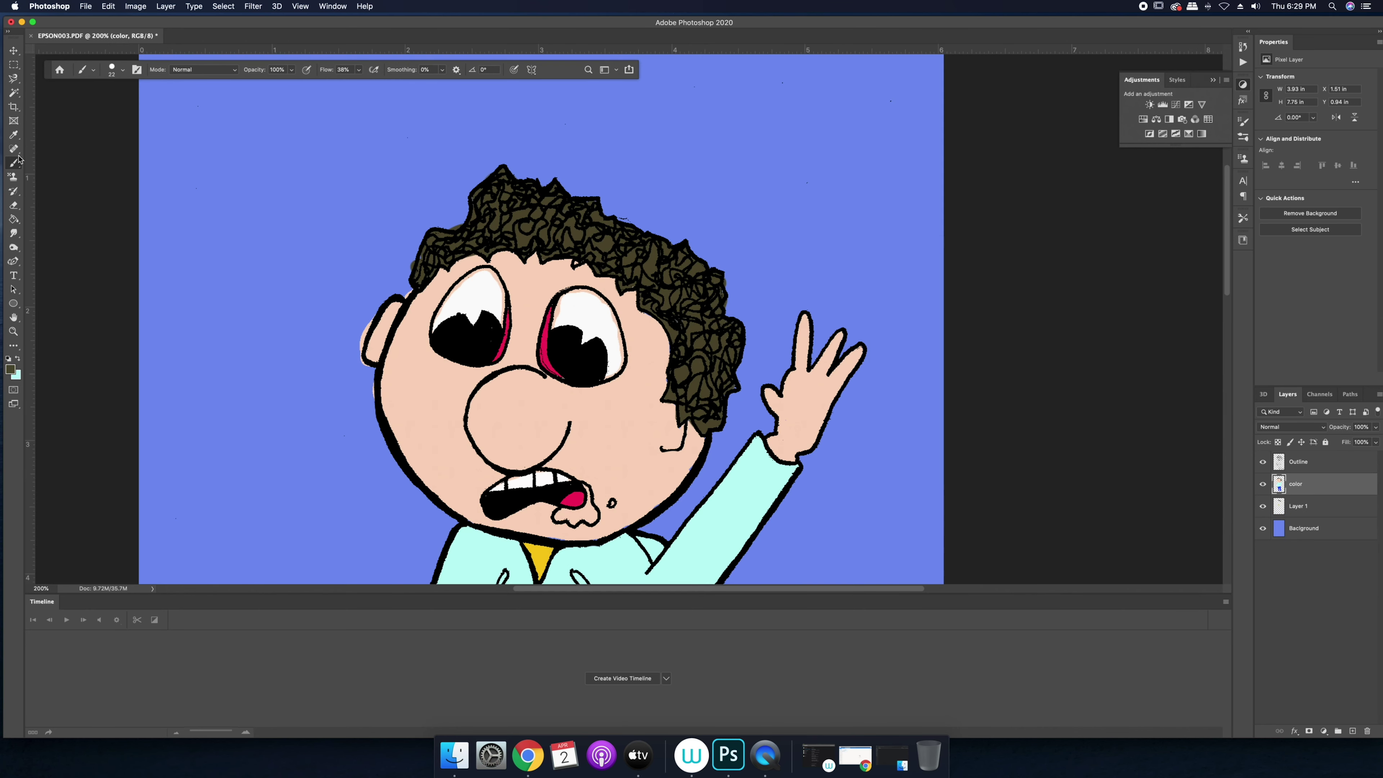
# Zoom out to the whole figure and toggle the Outline layer off and on to check colours.
pyautogui.click(14, 205)
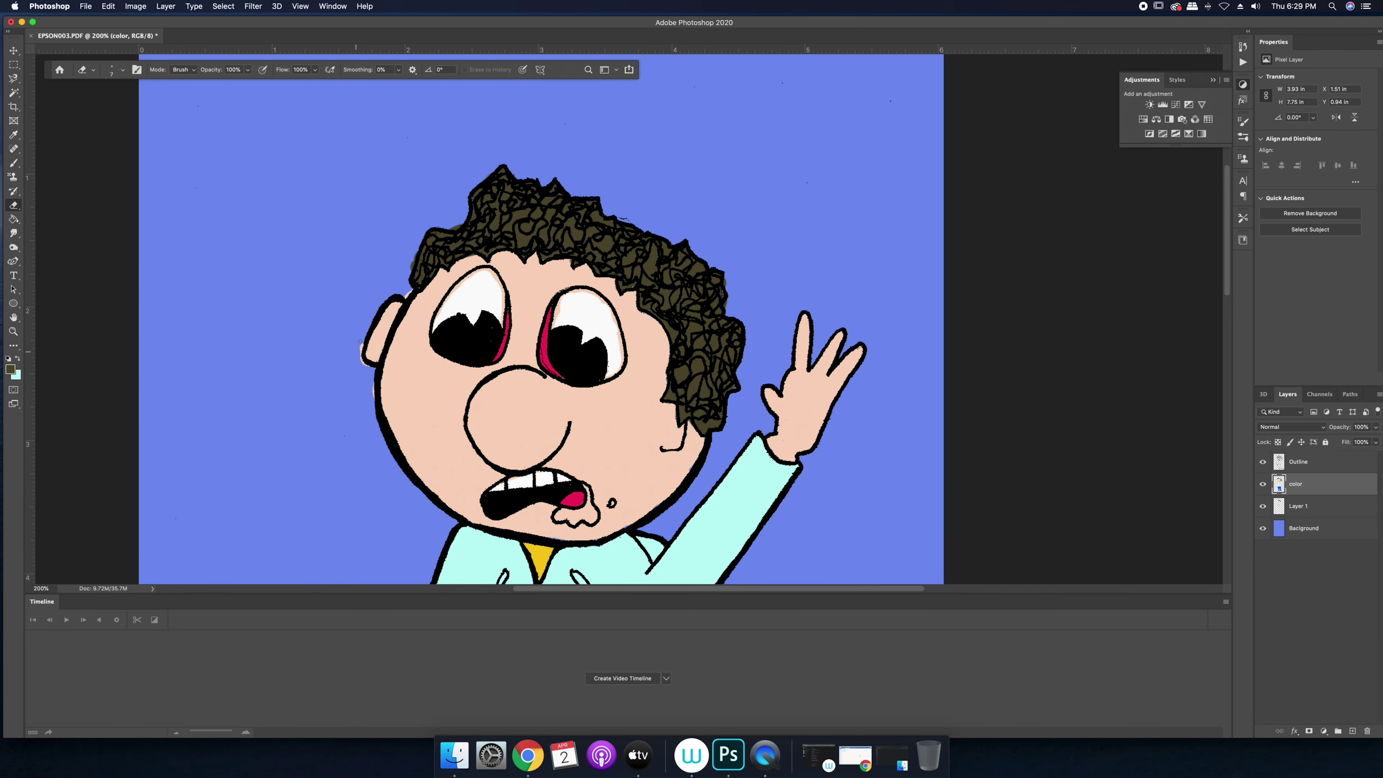
pyautogui.press('z')
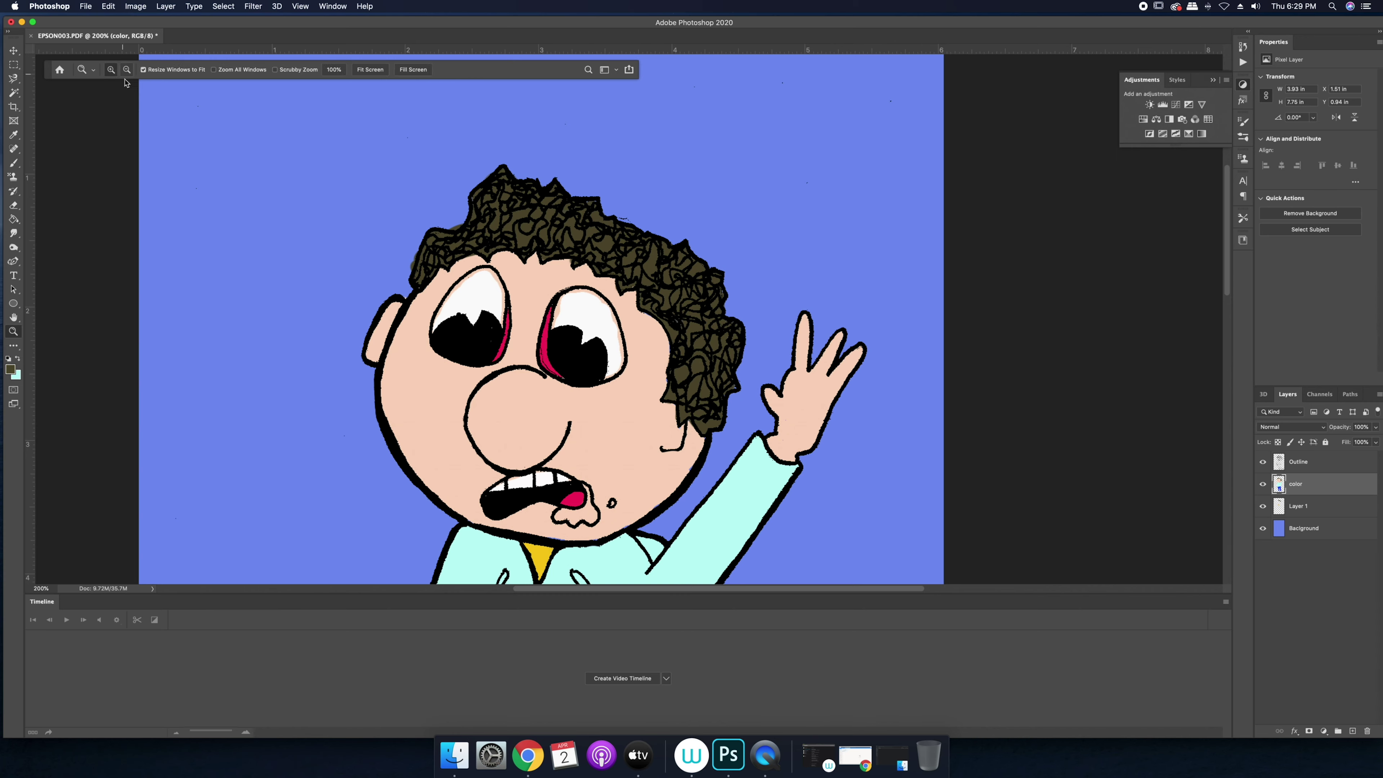
pyautogui.keyDown('alt'); pyautogui.click(739, 387); pyautogui.keyUp('alt')
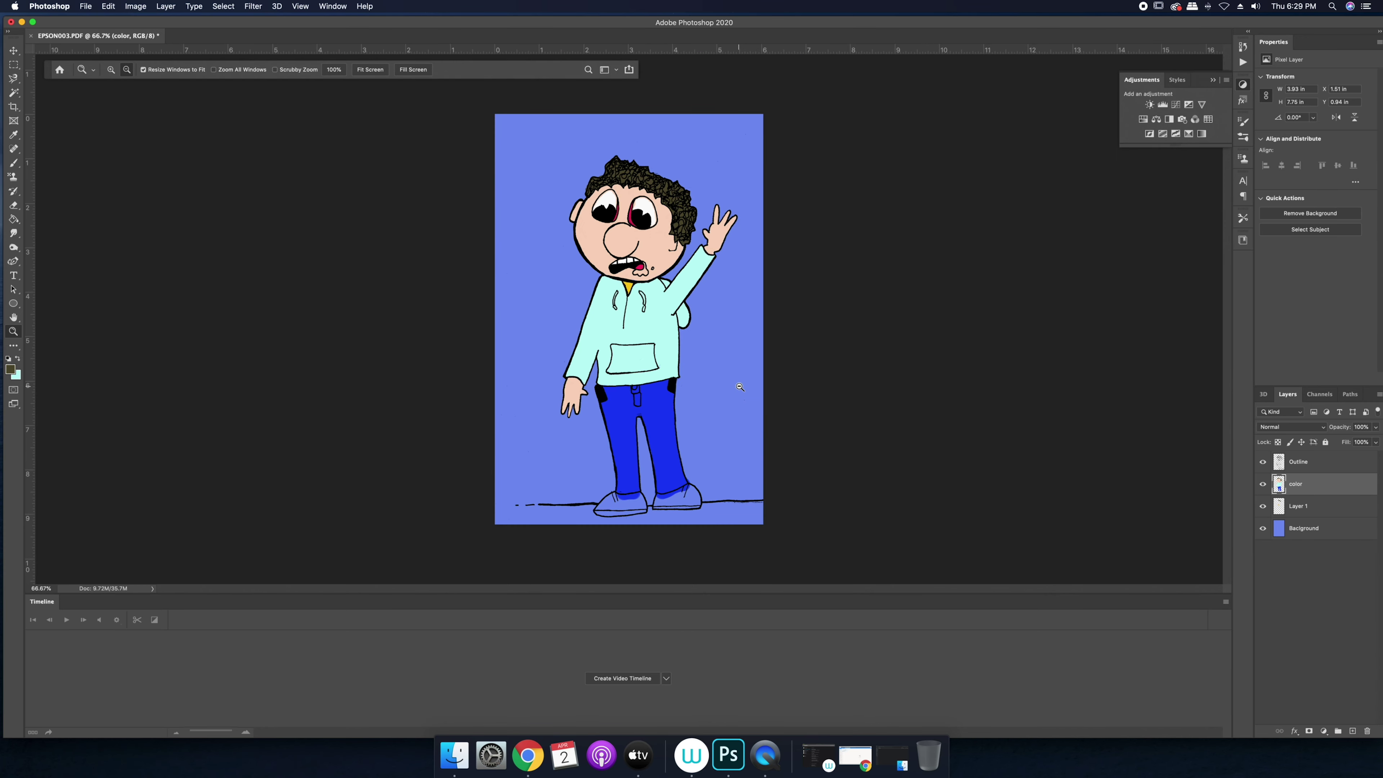
pyautogui.press('b')
pyautogui.click(1263, 462)
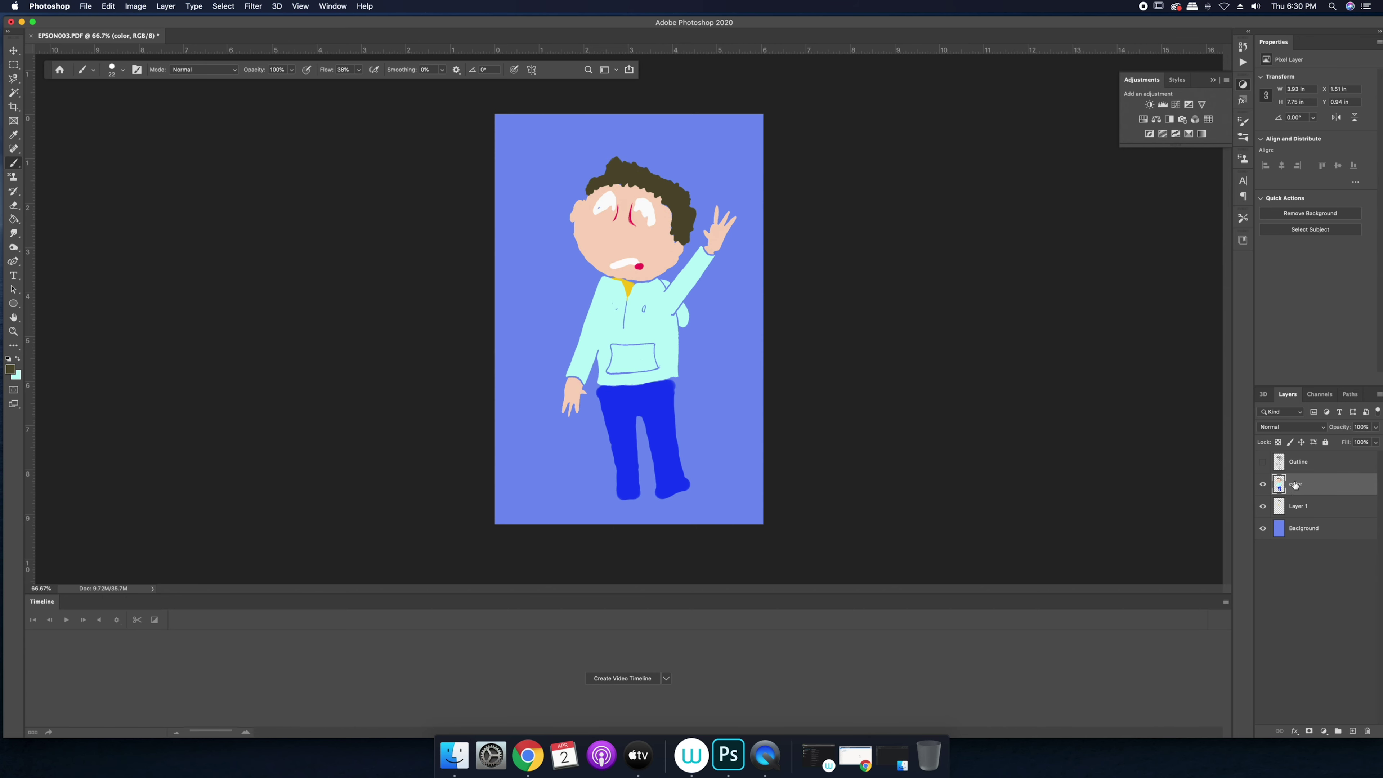
pyautogui.click(1261, 462)
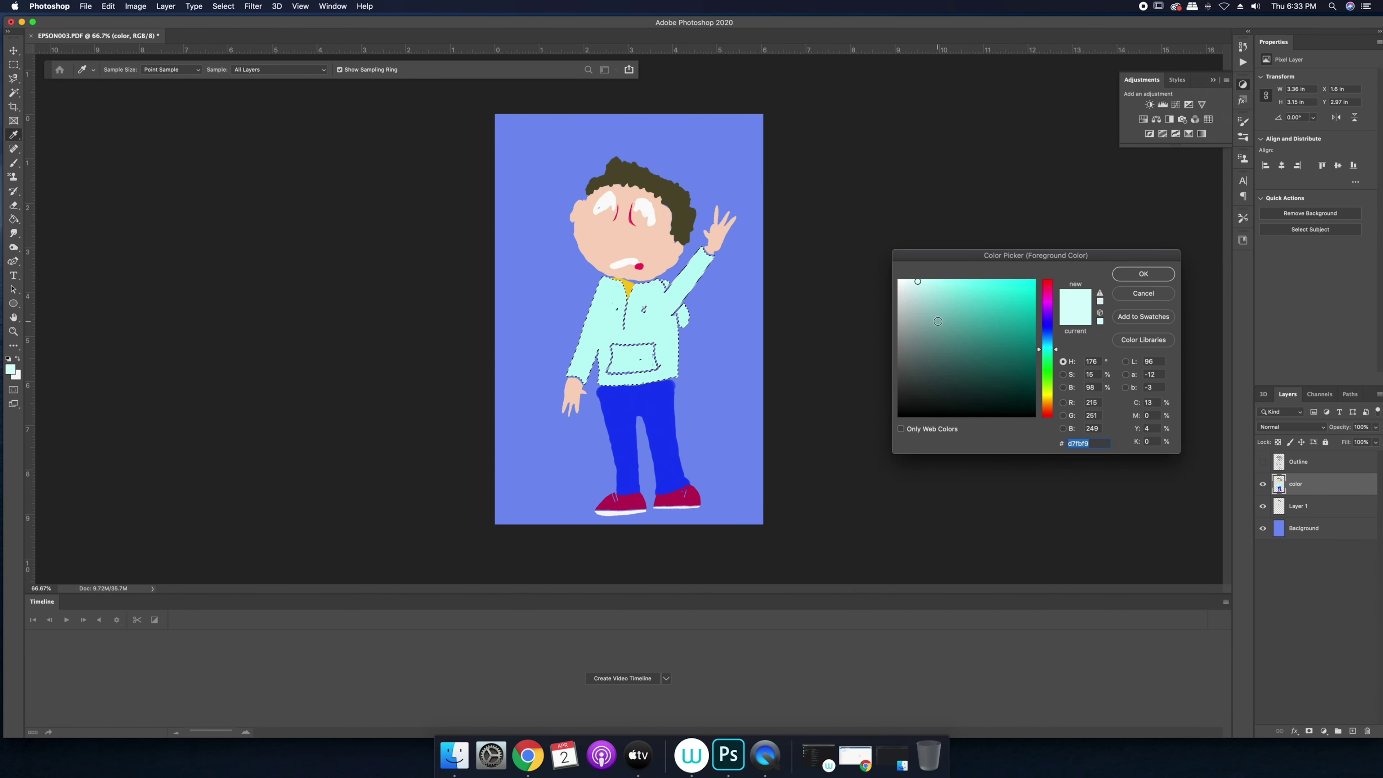
# Set the foreground to teal 82b6b3 and enlarge the brush to 182 px.
pyautogui.moveTo(842, 321); pyautogui.dragTo(1089, 299)
pyautogui.press('Return')
pyautogui.press('b')
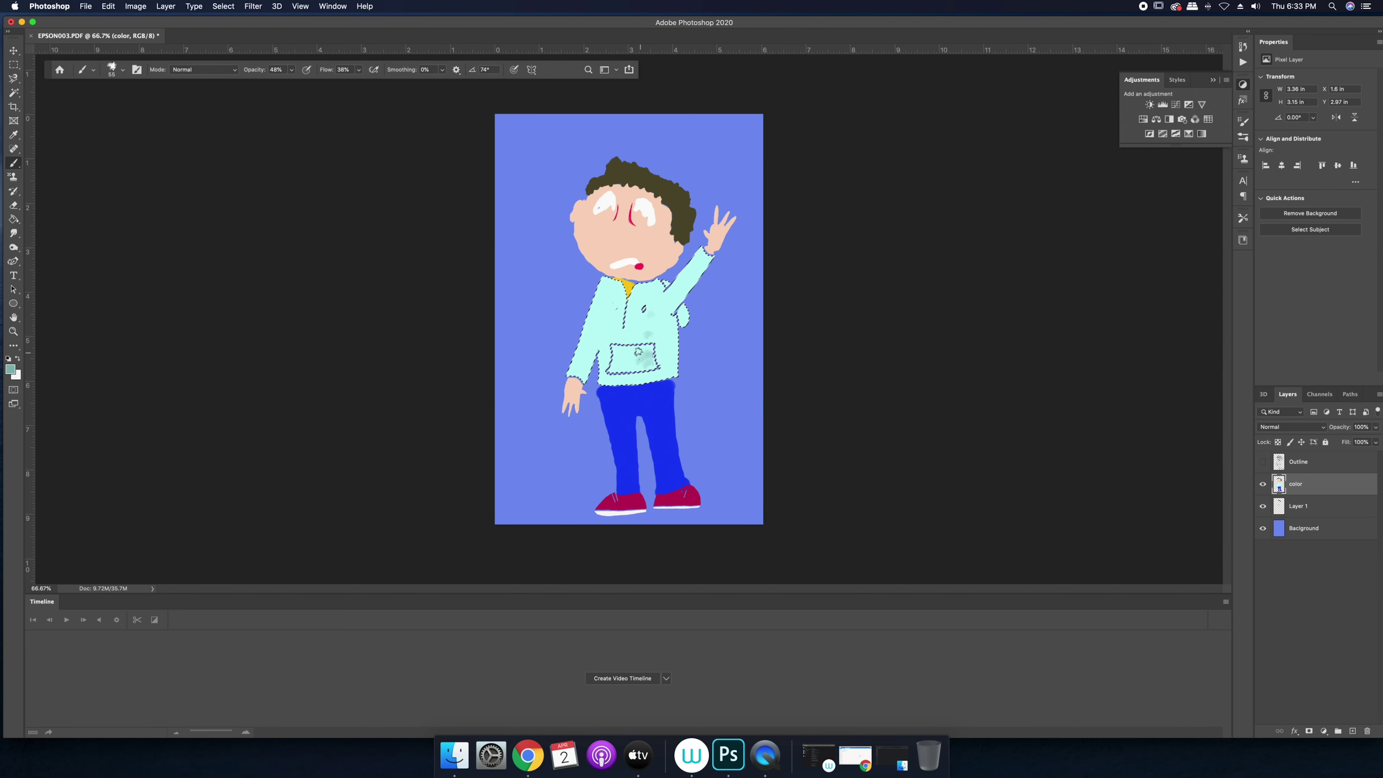
pyautogui.click(121, 70)
pyautogui.moveTo(130, 101); pyautogui.dragTo(135, 105)
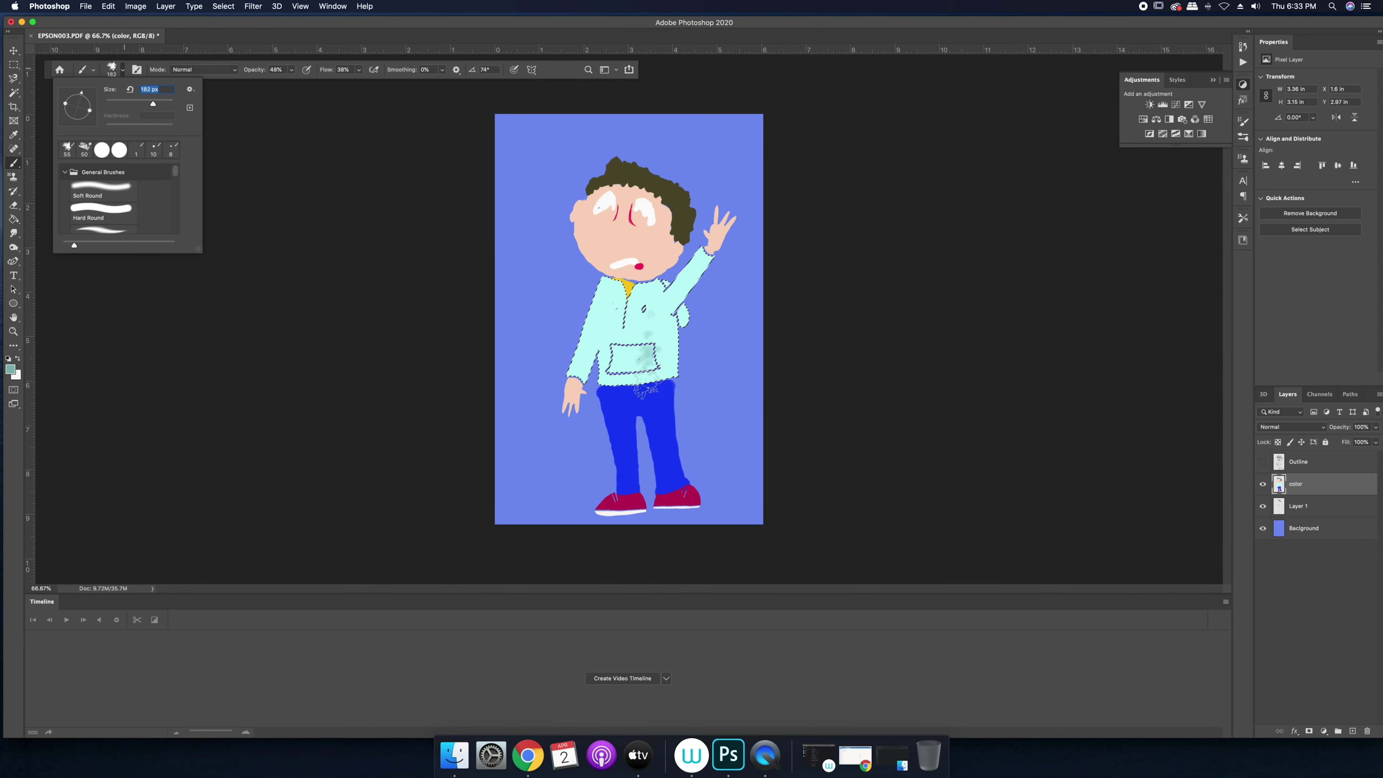
pyautogui.press('Return')
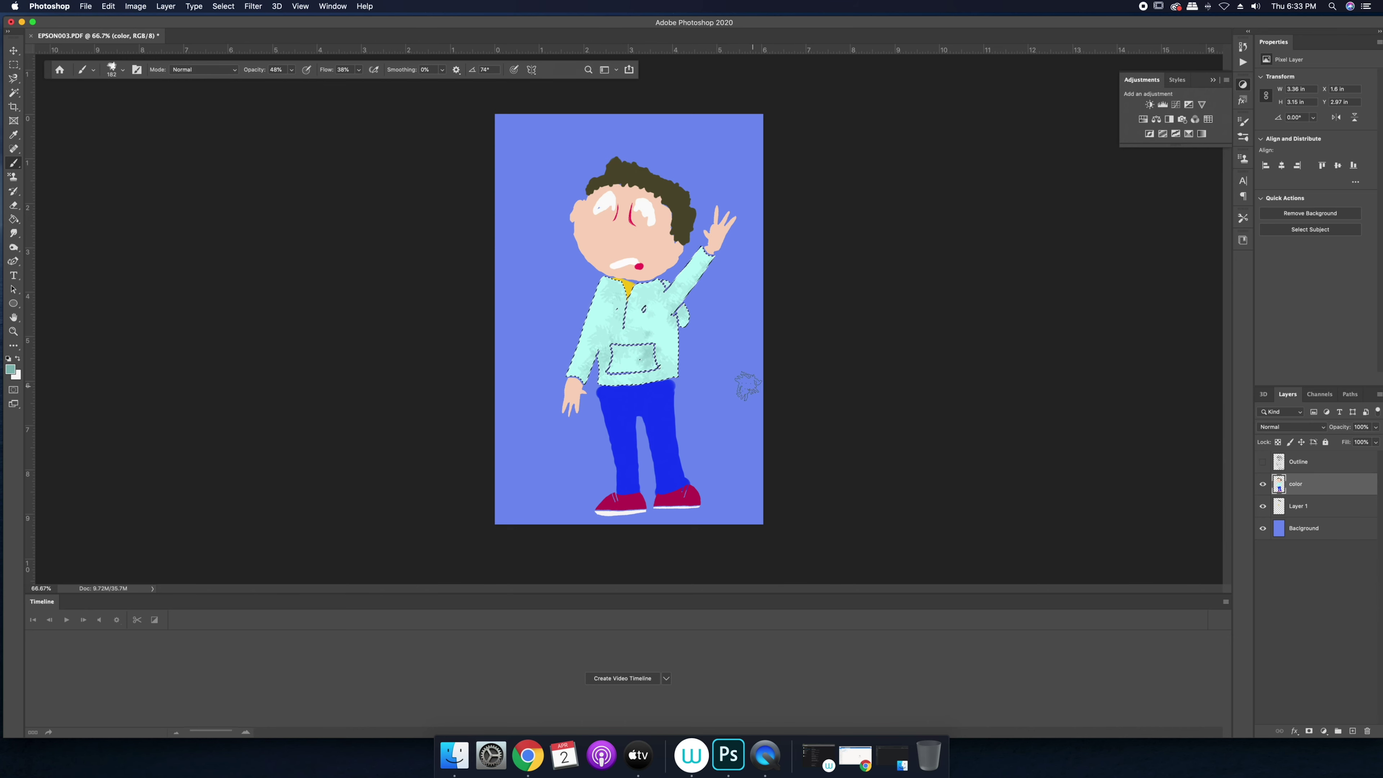
# Toggle the outline layer on and off to check the colouring, then hide it.
pyautogui.click(10, 370)
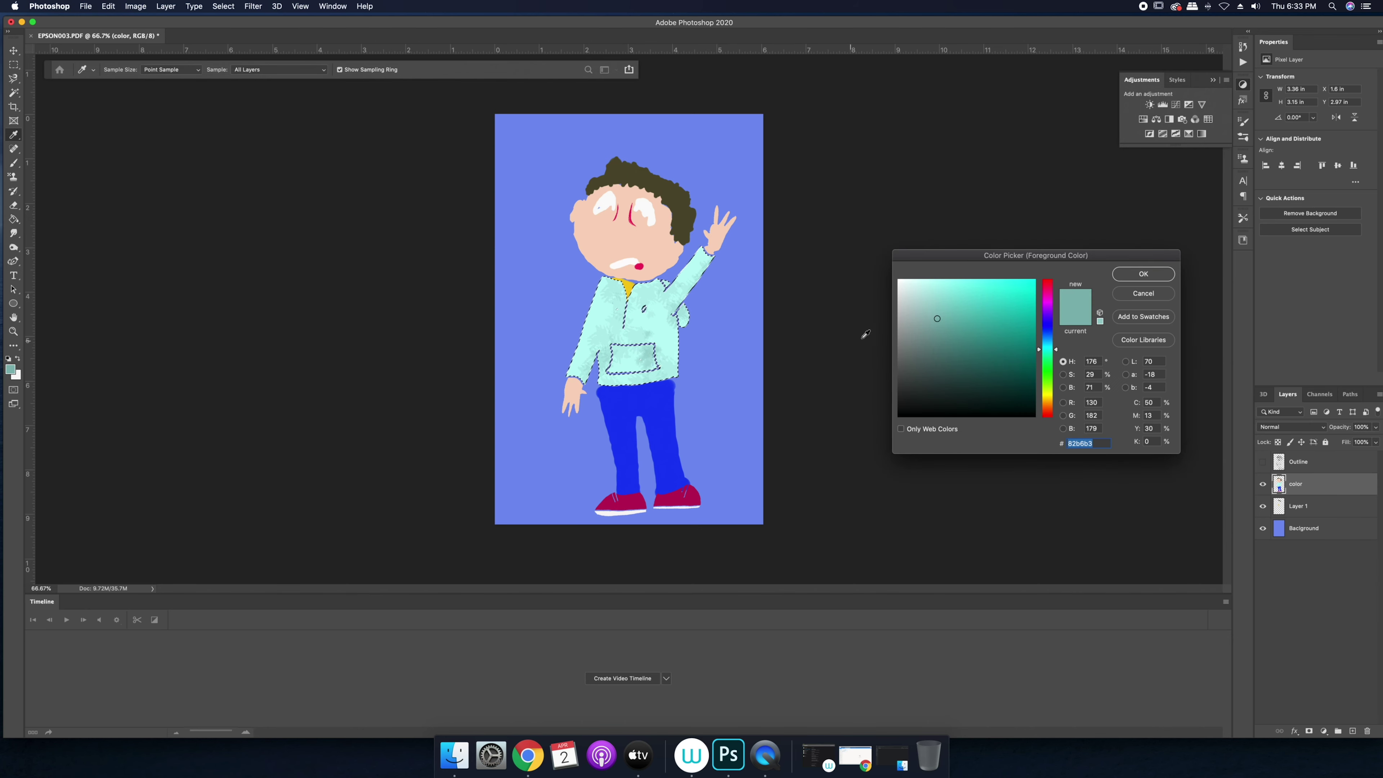
pyautogui.click(1157, 296)
pyautogui.press('w')
pyautogui.click(1263, 462)
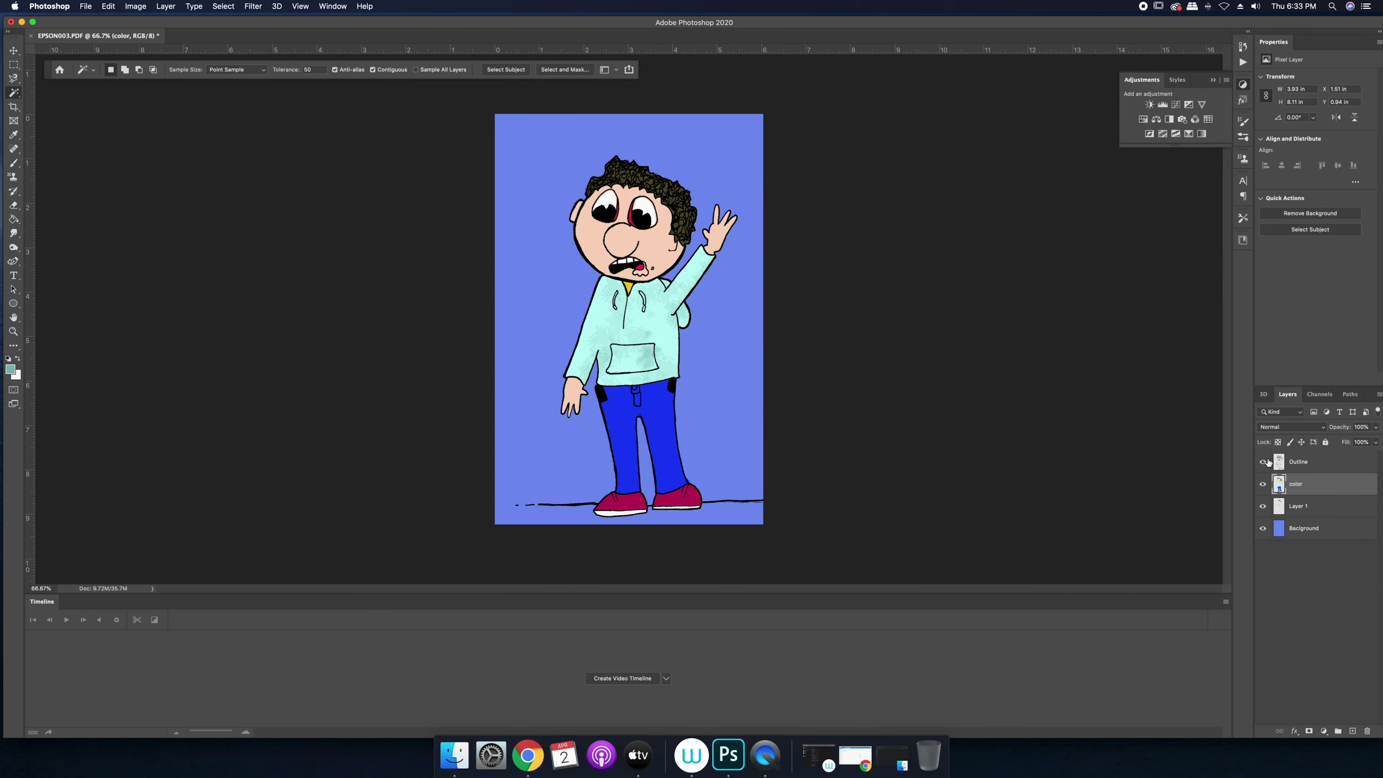
pyautogui.doubleClick(1263, 461)
pyautogui.doubleClick(1262, 461)
pyautogui.click(1262, 461)
# On a new layer, paint soft blush in the sampled skin tone over the nose and cheek.
pyautogui.press('b')
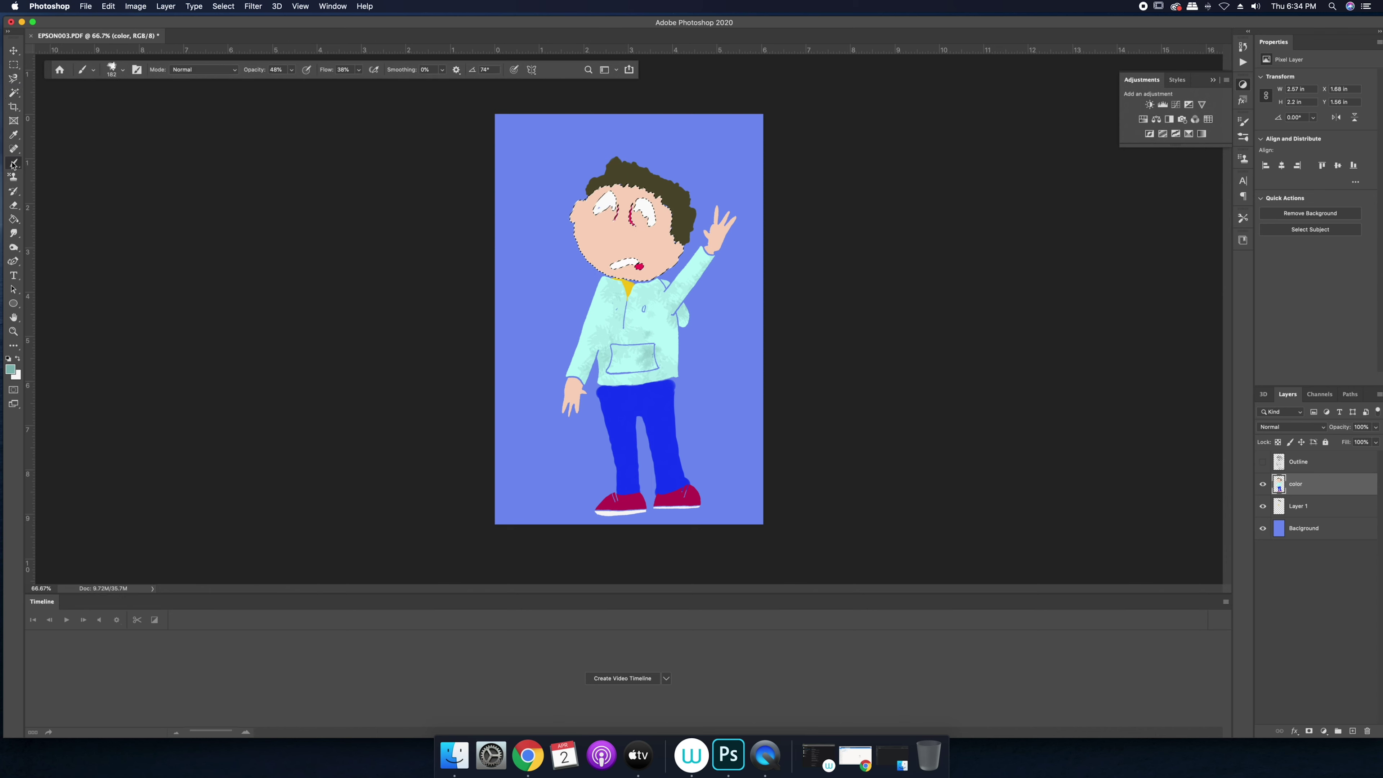
pyautogui.click(1352, 730)
pyautogui.click(10, 370)
pyautogui.click(692, 248)
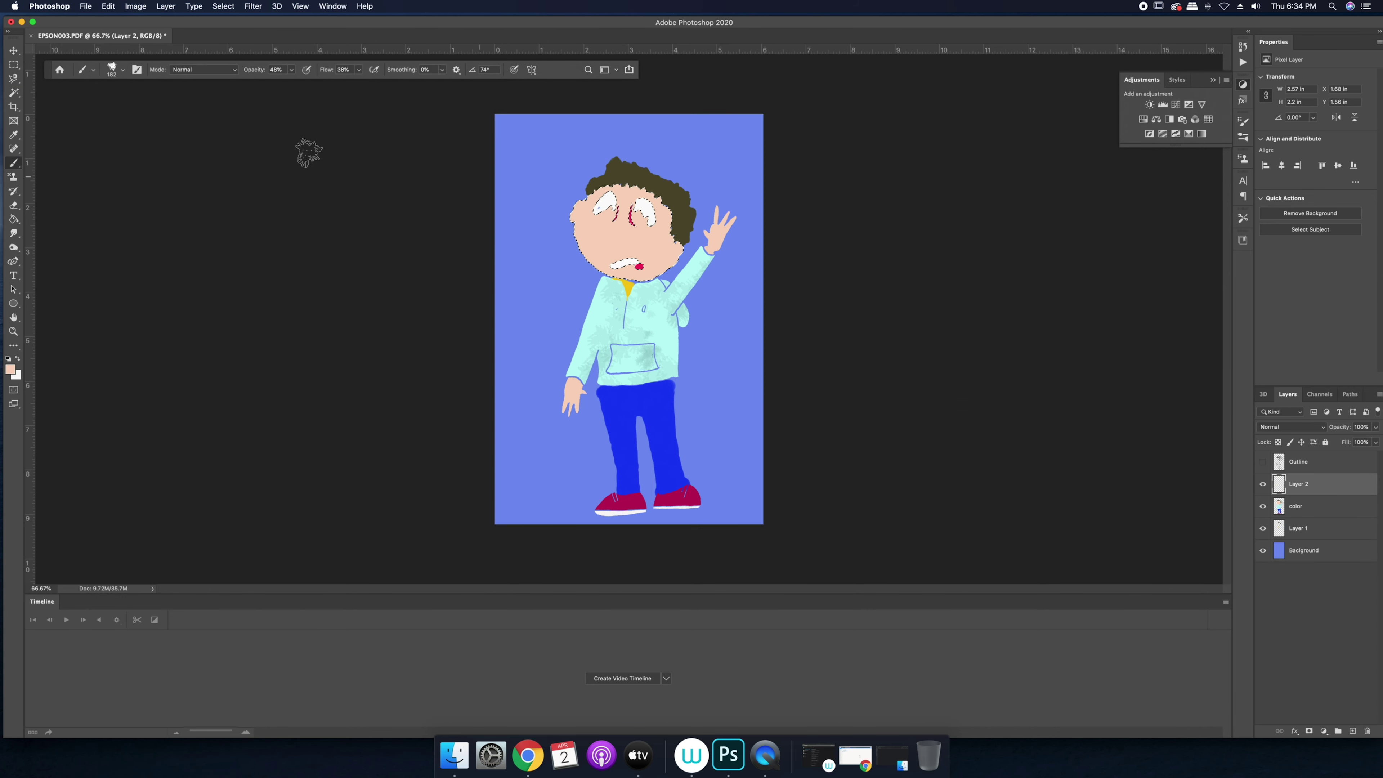
pyautogui.press('Return')
pyautogui.click(111, 69)
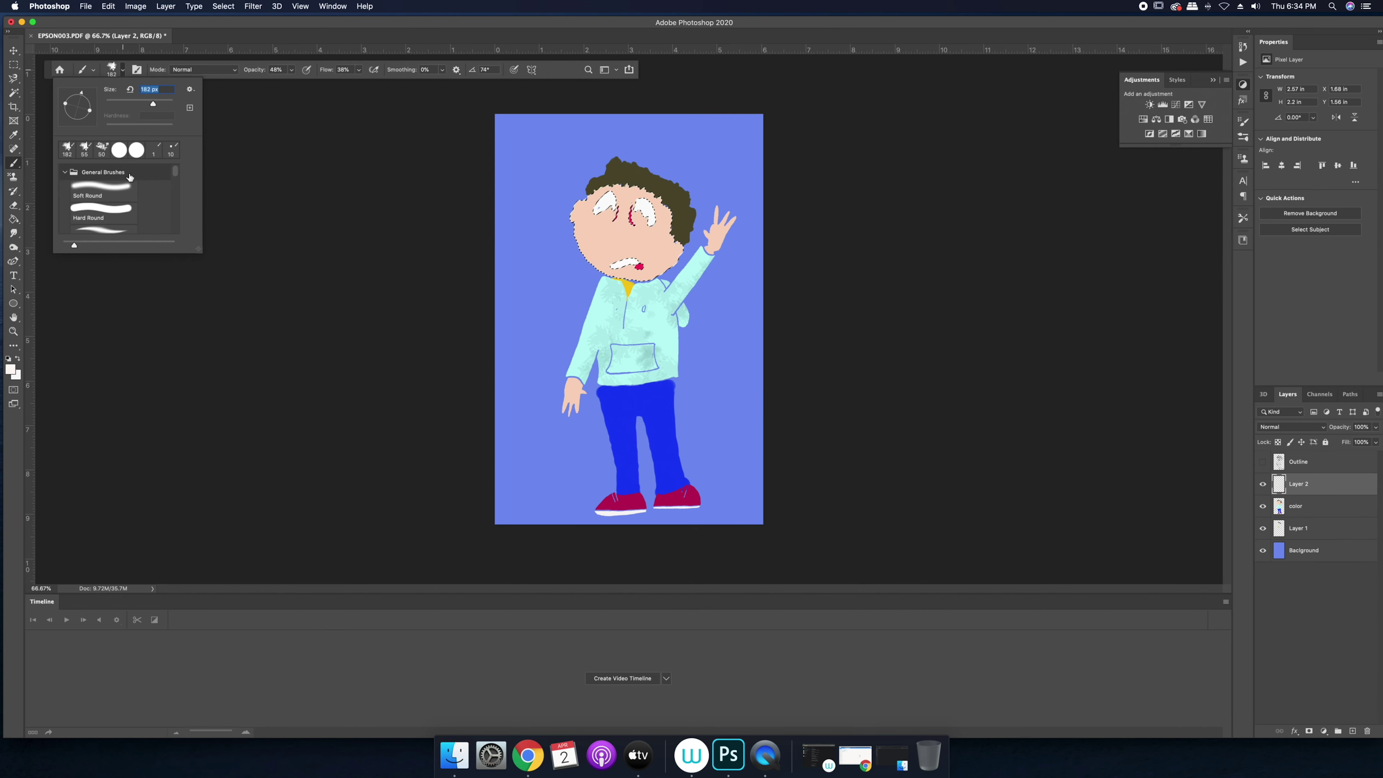
pyautogui.click(620, 234)
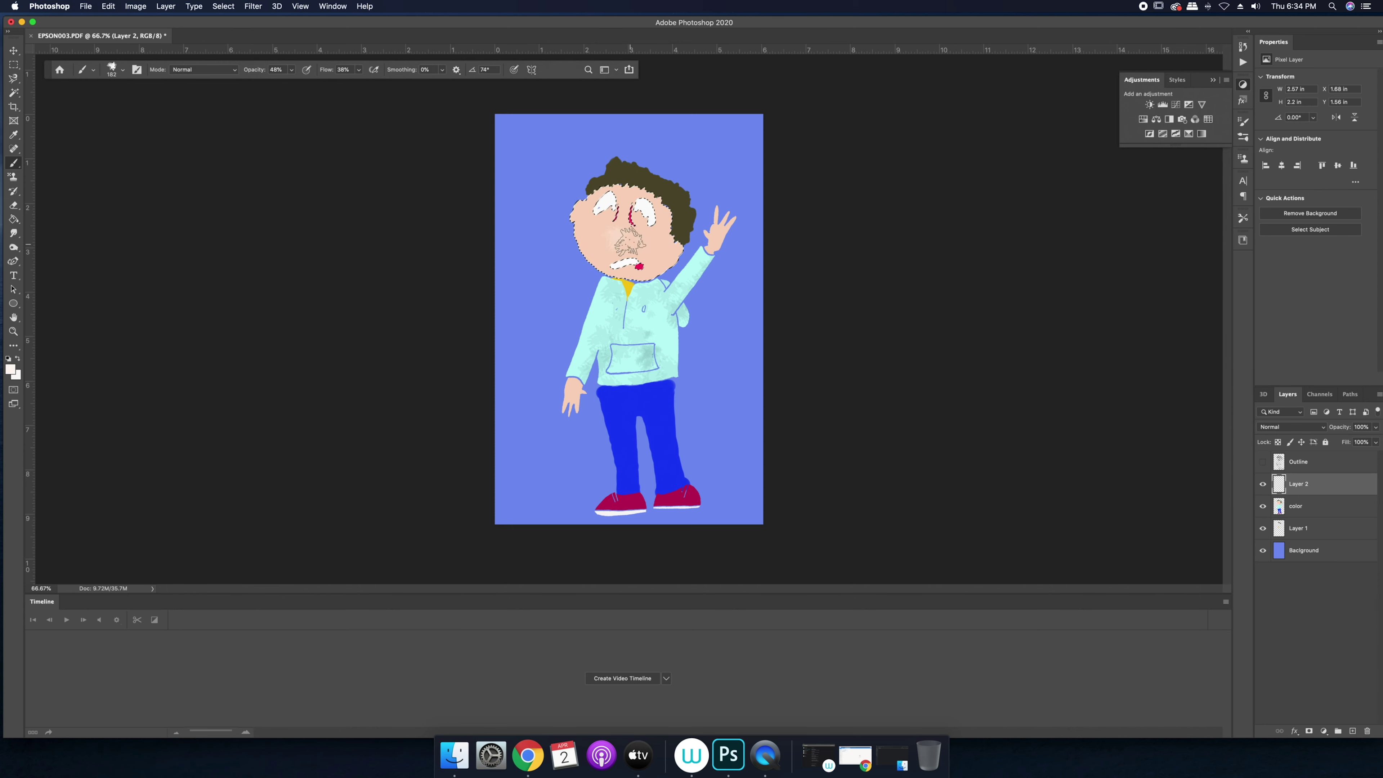
pyautogui.moveTo(623, 238)
pyautogui.mouseDown()
pyautogui.moveTo(608, 208)
pyautogui.moveTo(596, 240)
pyautogui.moveTo(582, 240)
pyautogui.moveTo(606, 206)
pyautogui.moveTo(585, 214)
pyautogui.moveTo(653, 203)
pyautogui.mouseUp()
# Clear the face selection and briefly show the outline layer to compare.
pyautogui.press('w')
pyautogui.hotkey('ctrl', 'd')
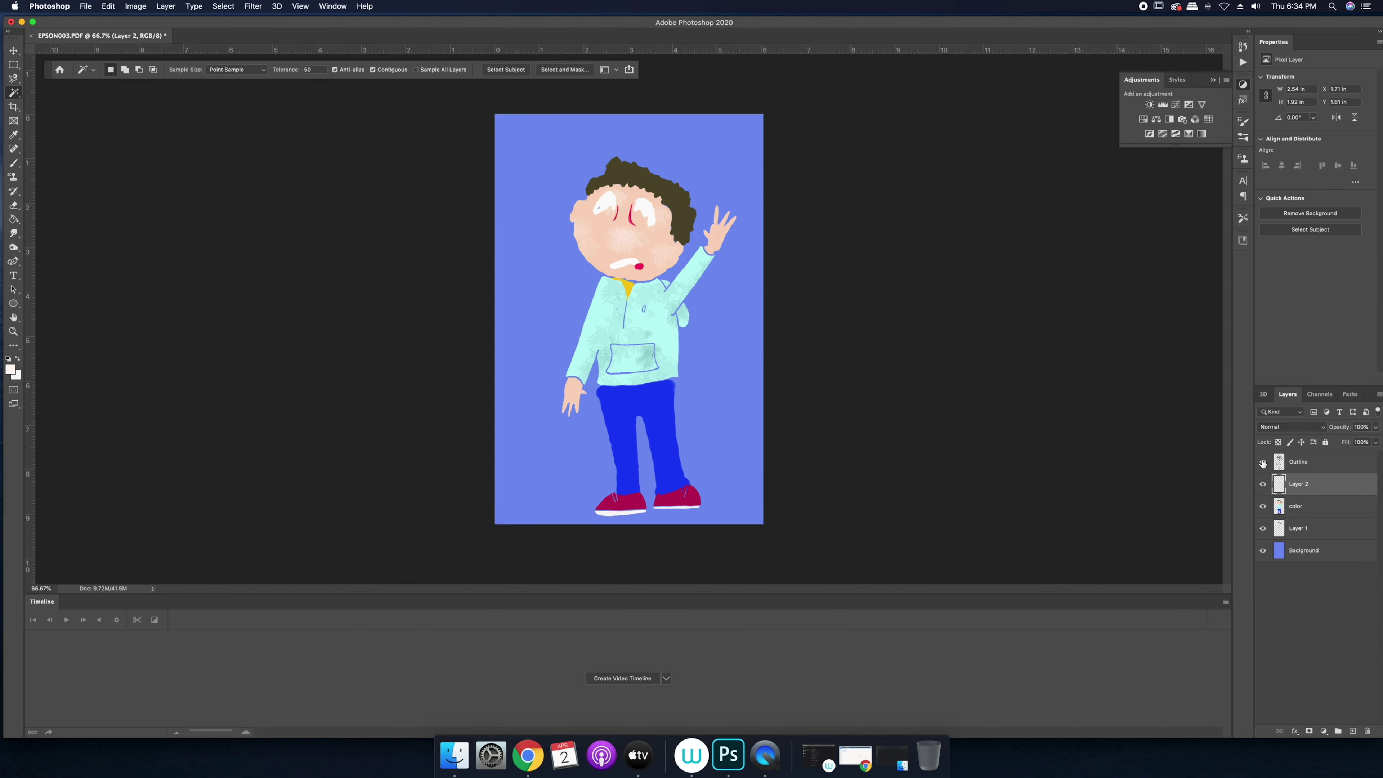
pyautogui.click(1263, 461)
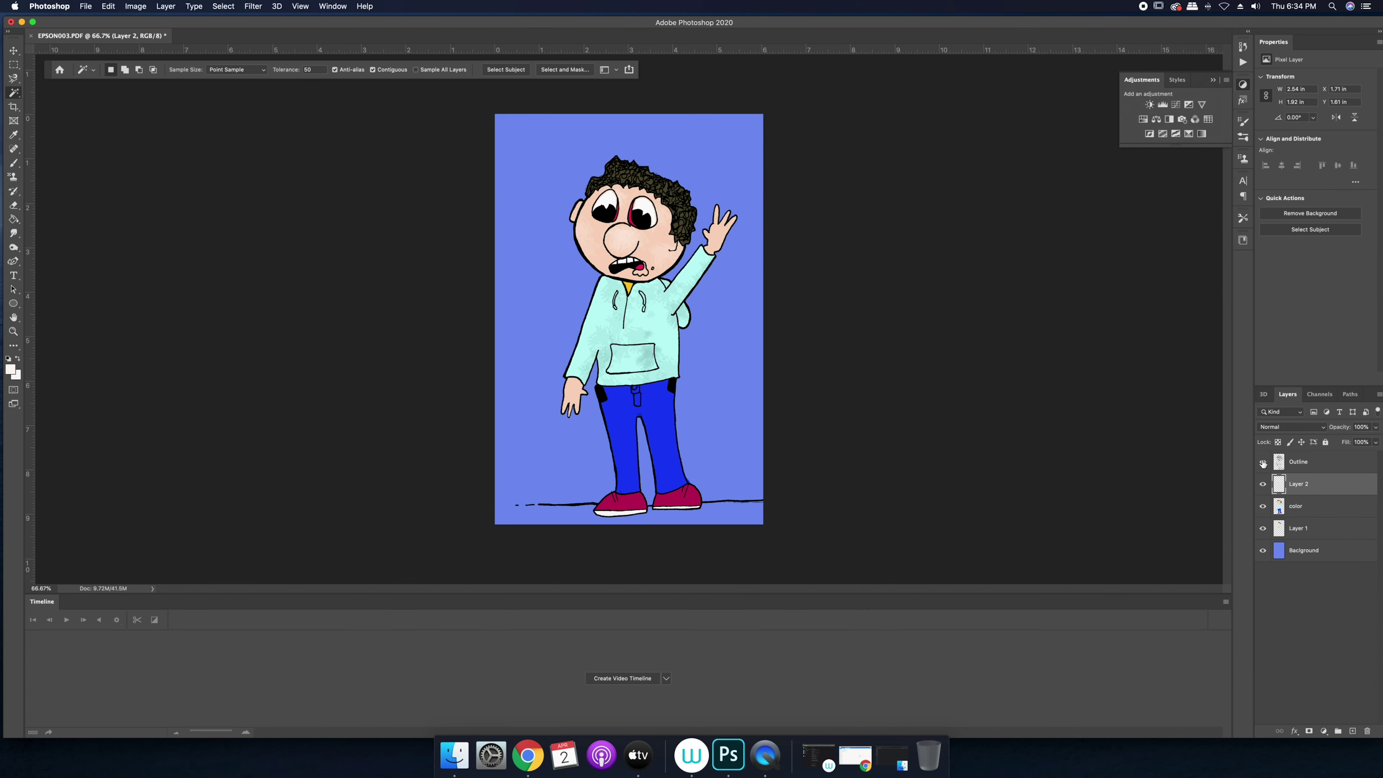
pyautogui.click(1263, 461)
# Select the blue pants on the color layer and brush lighter blue texture into them.
pyautogui.click(1306, 506)
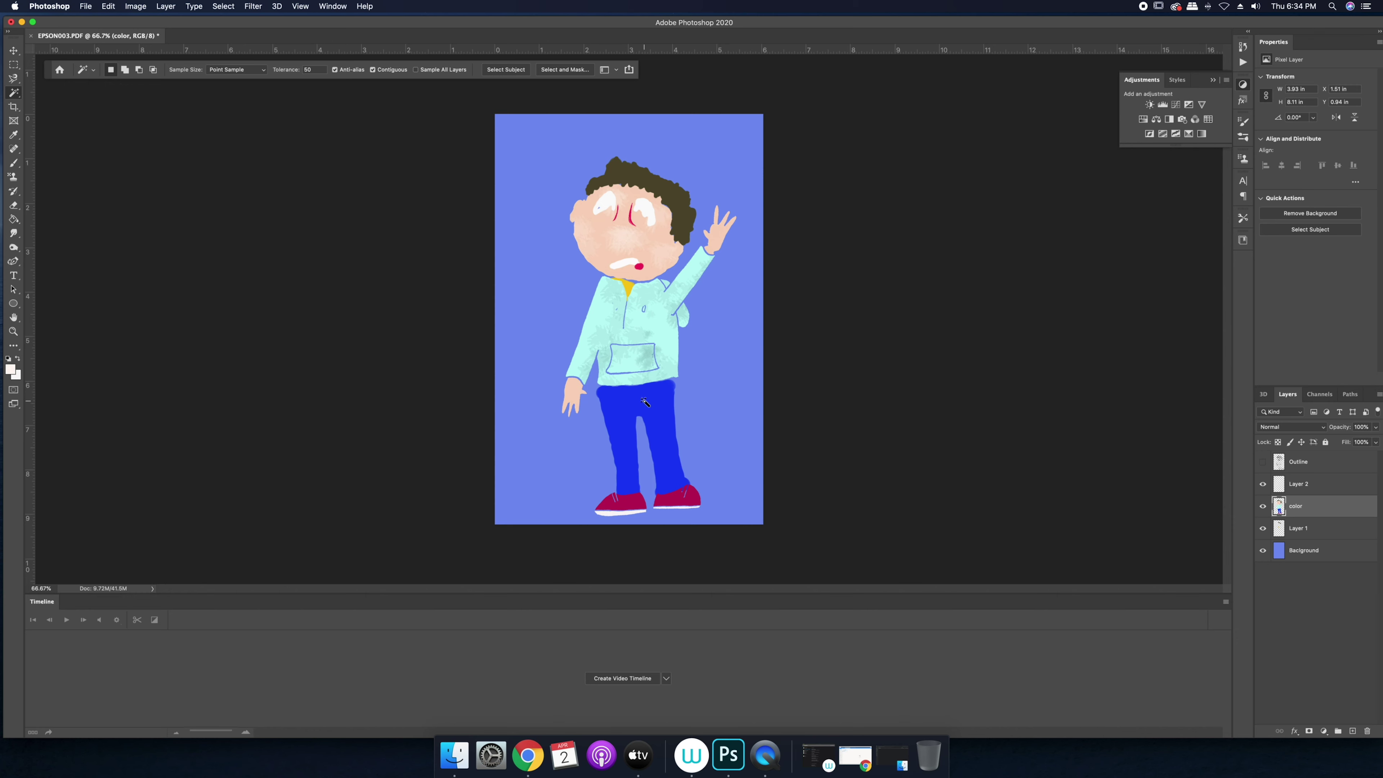
pyautogui.click(634, 425)
pyautogui.click(10, 370)
pyautogui.click(606, 409)
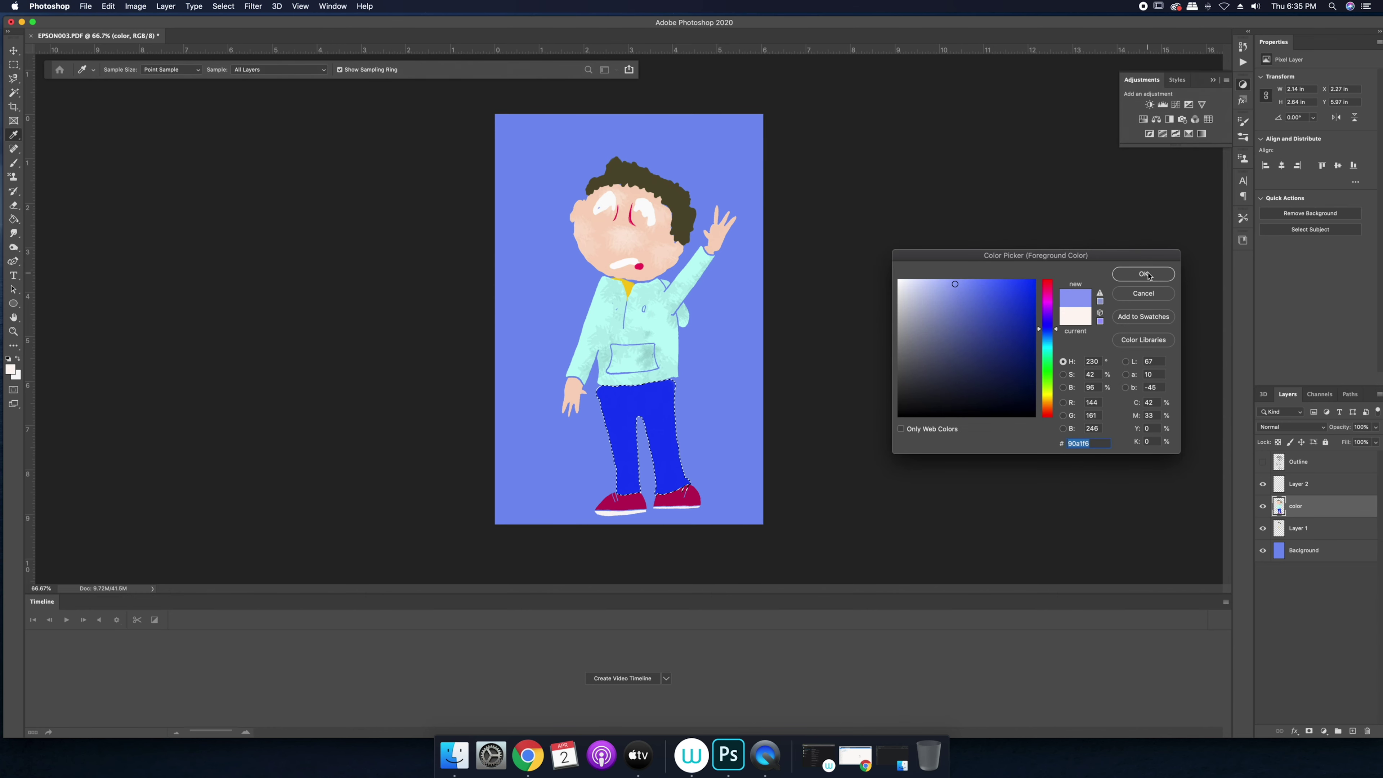
pyautogui.press('Return')
pyautogui.press('b')
pyautogui.moveTo(655, 412)
pyautogui.mouseDown()
pyautogui.moveTo(691, 498)
pyautogui.moveTo(651, 440)
pyautogui.moveTo(665, 429)
pyautogui.moveTo(659, 360)
pyautogui.moveTo(611, 421)
pyautogui.moveTo(609, 404)
pyautogui.moveTo(618, 482)
pyautogui.mouseUp()
# Clear the pants selection and show the outline layer again.
pyautogui.click(13, 92)
pyautogui.hotkey('ctrl', 'd')
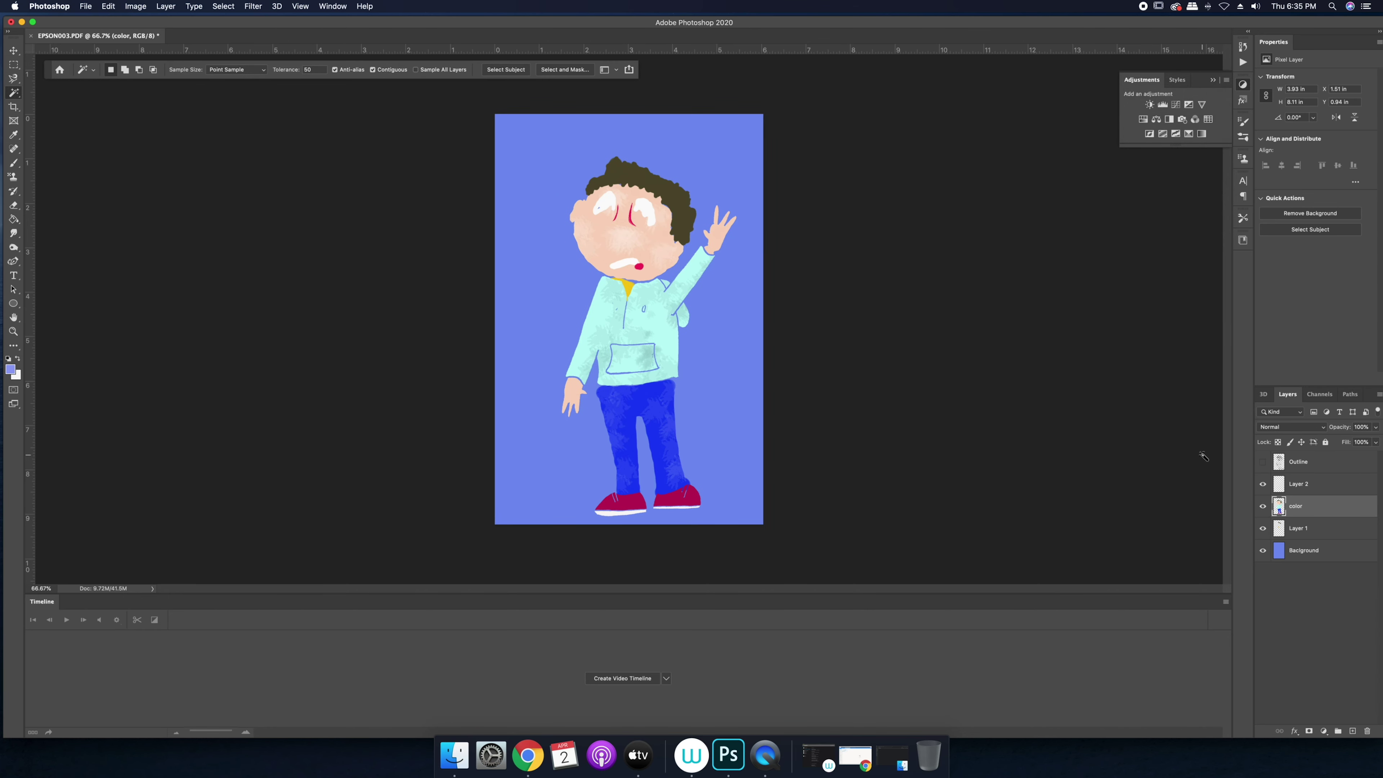
pyautogui.click(1263, 462)
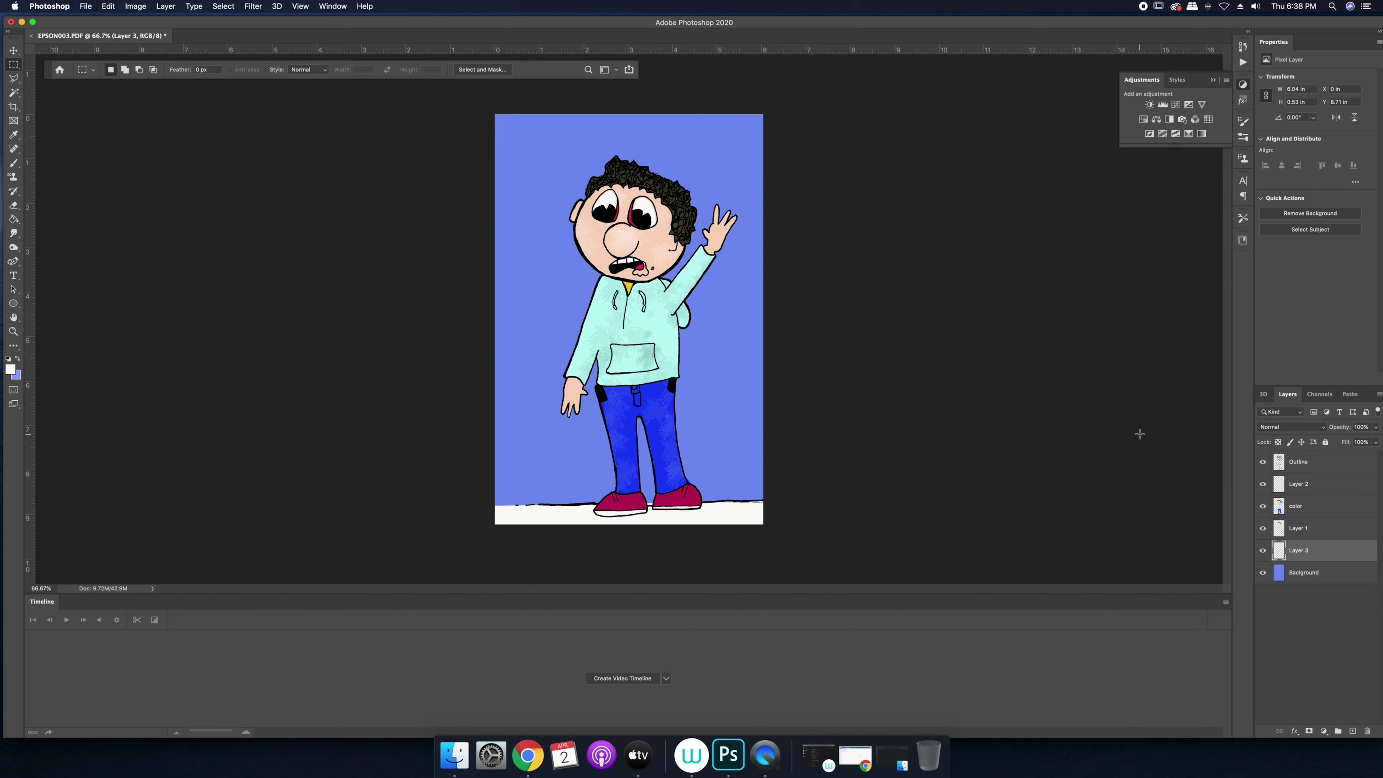
# Make the Background layer active and set the foreground to a saturated blue.
pyautogui.click(1333, 582)
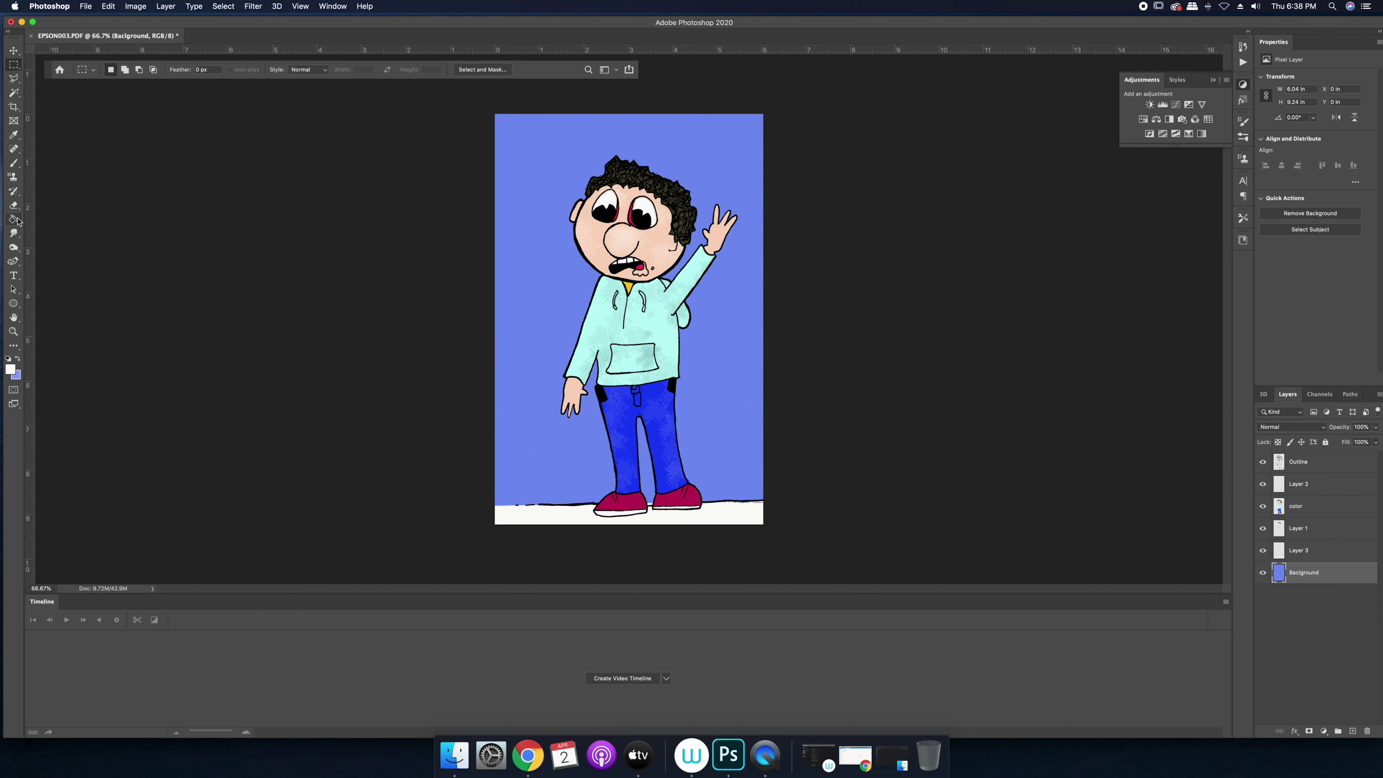
pyautogui.click(13, 162)
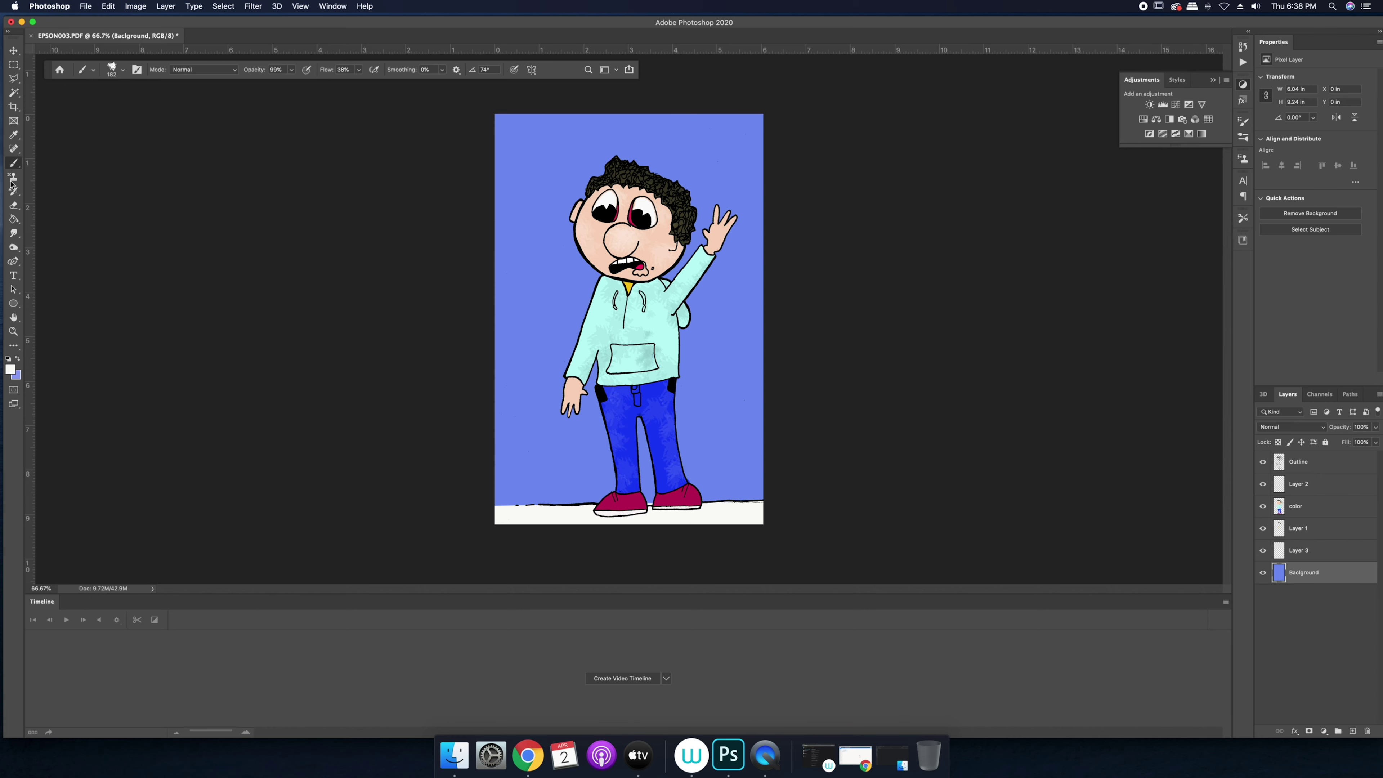
pyautogui.click(11, 370)
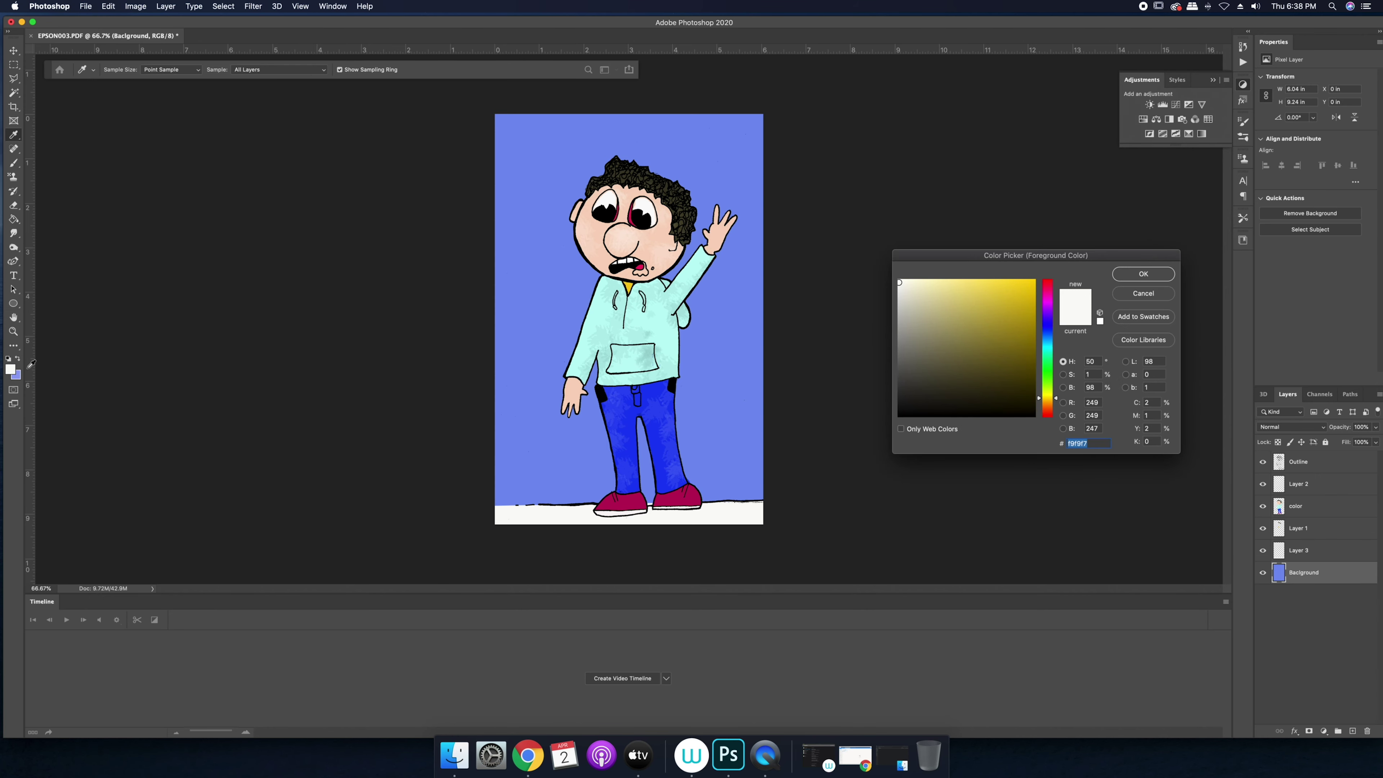
pyautogui.click(1046, 334)
pyautogui.click(1026, 285)
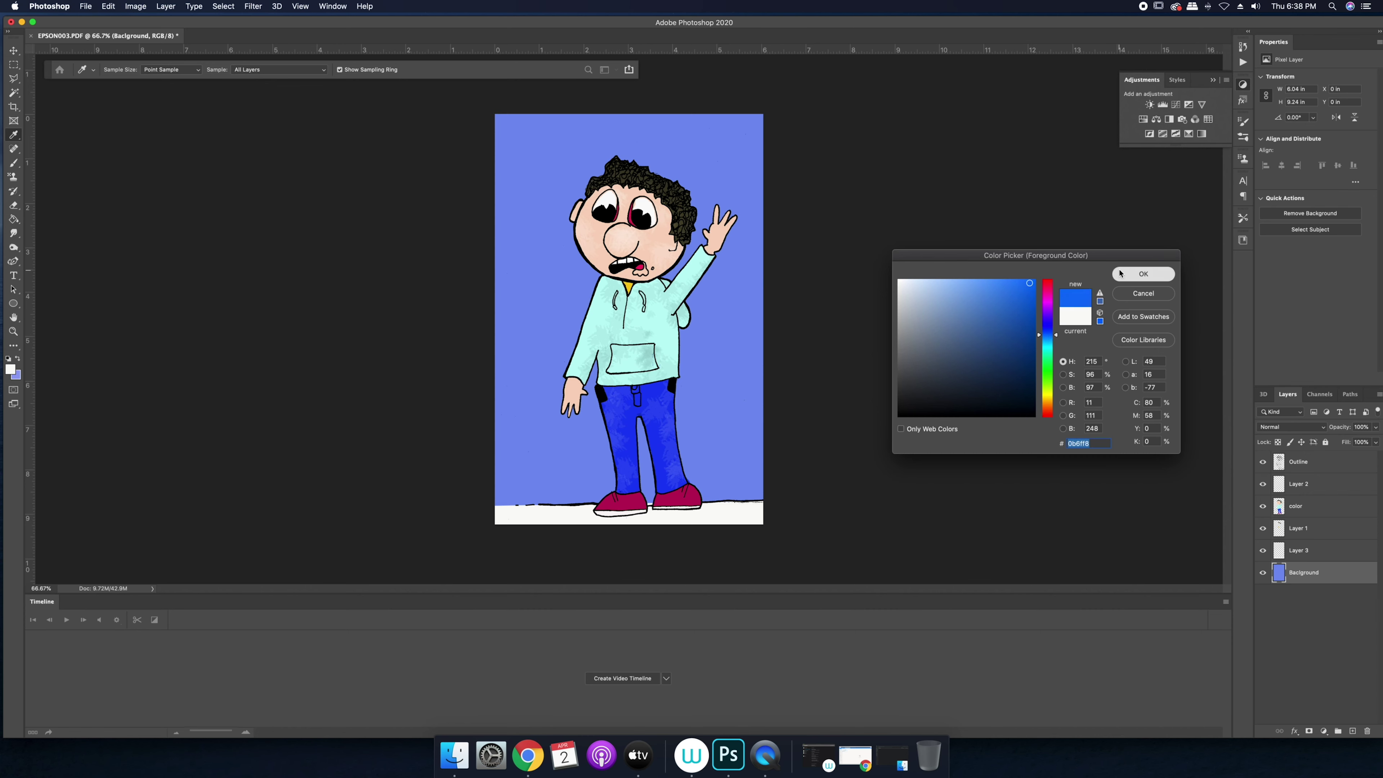
pyautogui.click(1143, 274)
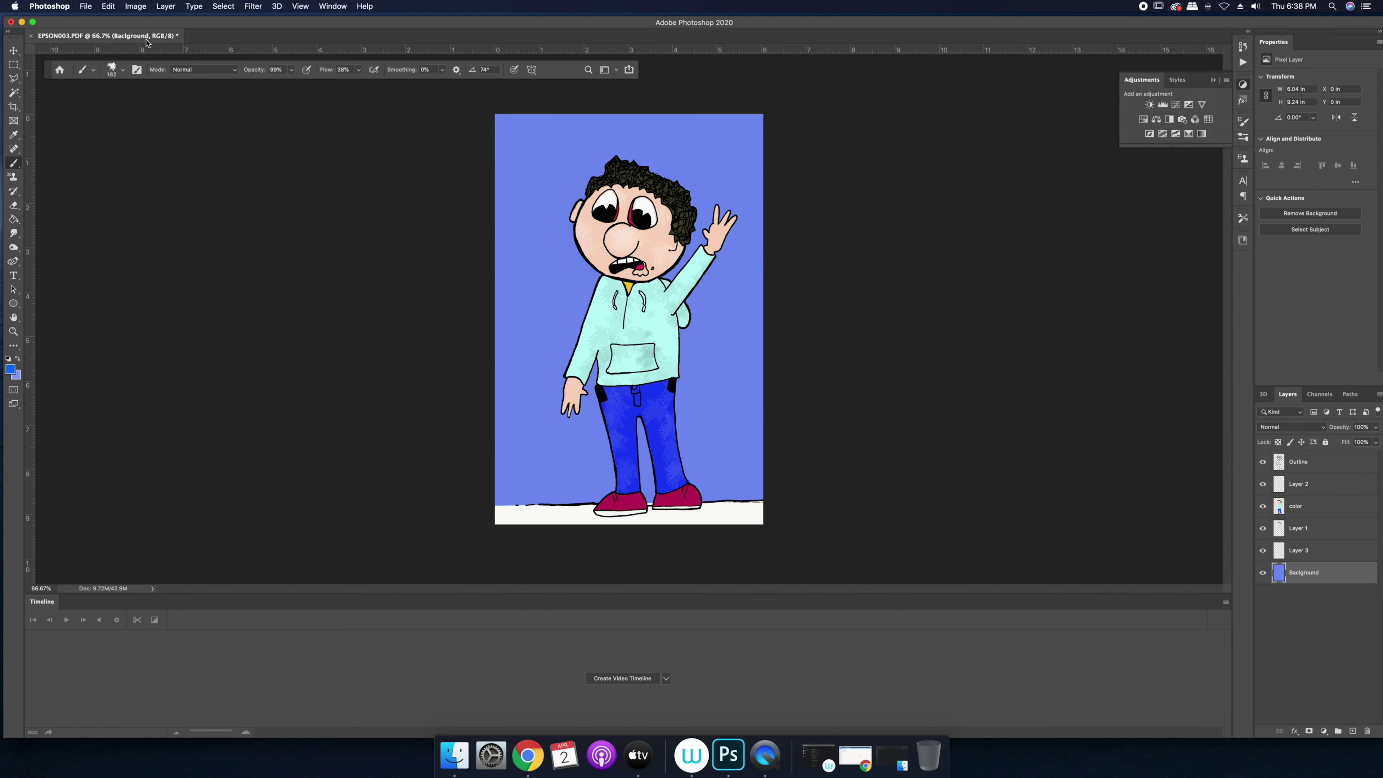
# Choose a Spatter brush preset and set its size to 188.
pyautogui.click(122, 69)
pyautogui.scroll(-5, 169, 199)
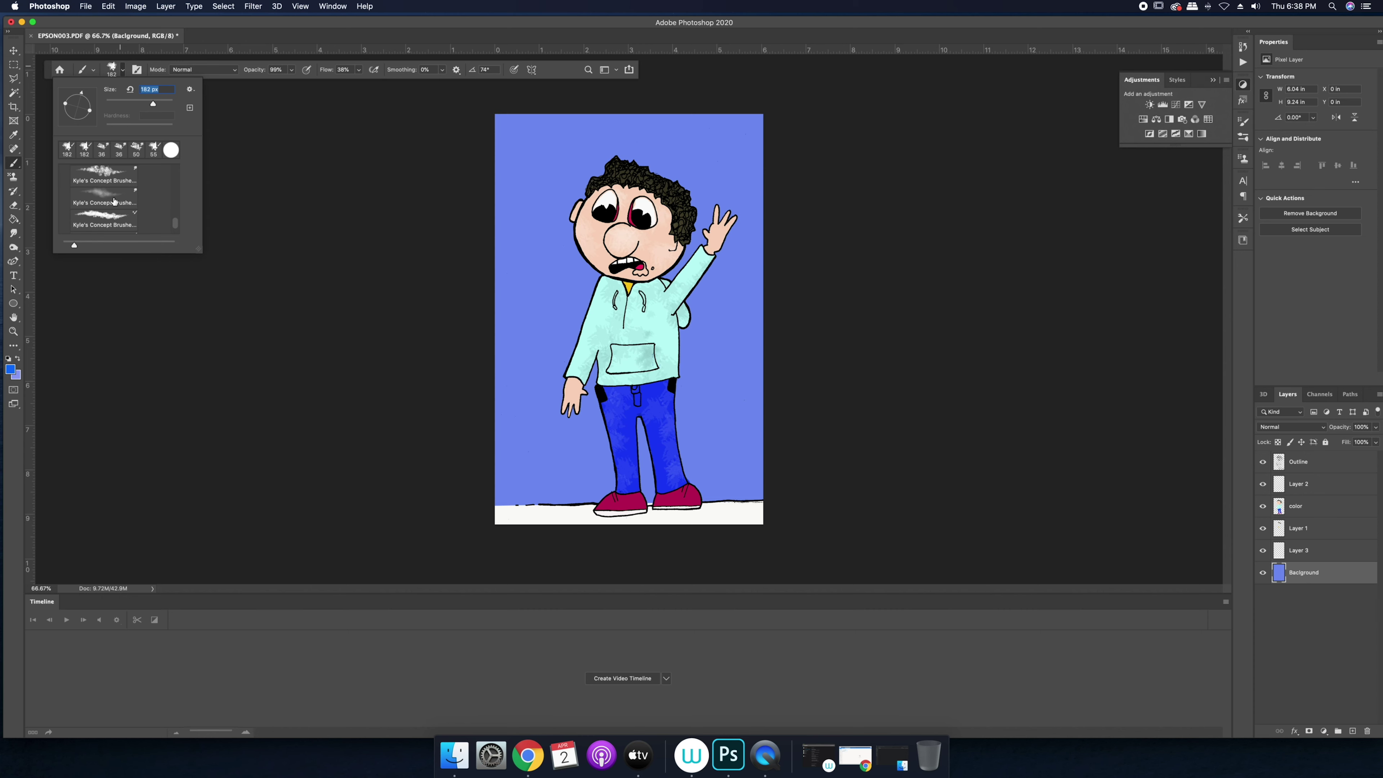
pyautogui.scroll(-6, 104, 202)
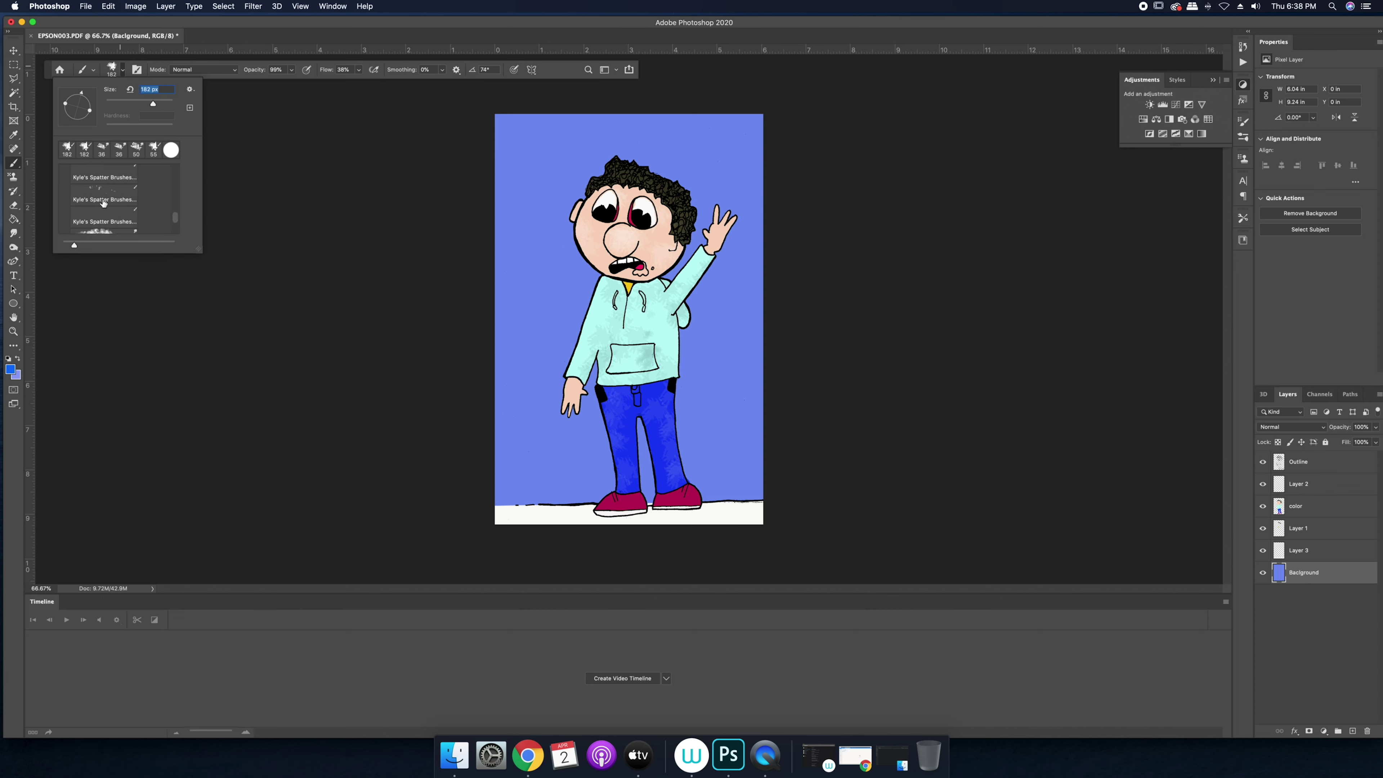
pyautogui.click(103, 199)
pyautogui.click(288, 97)
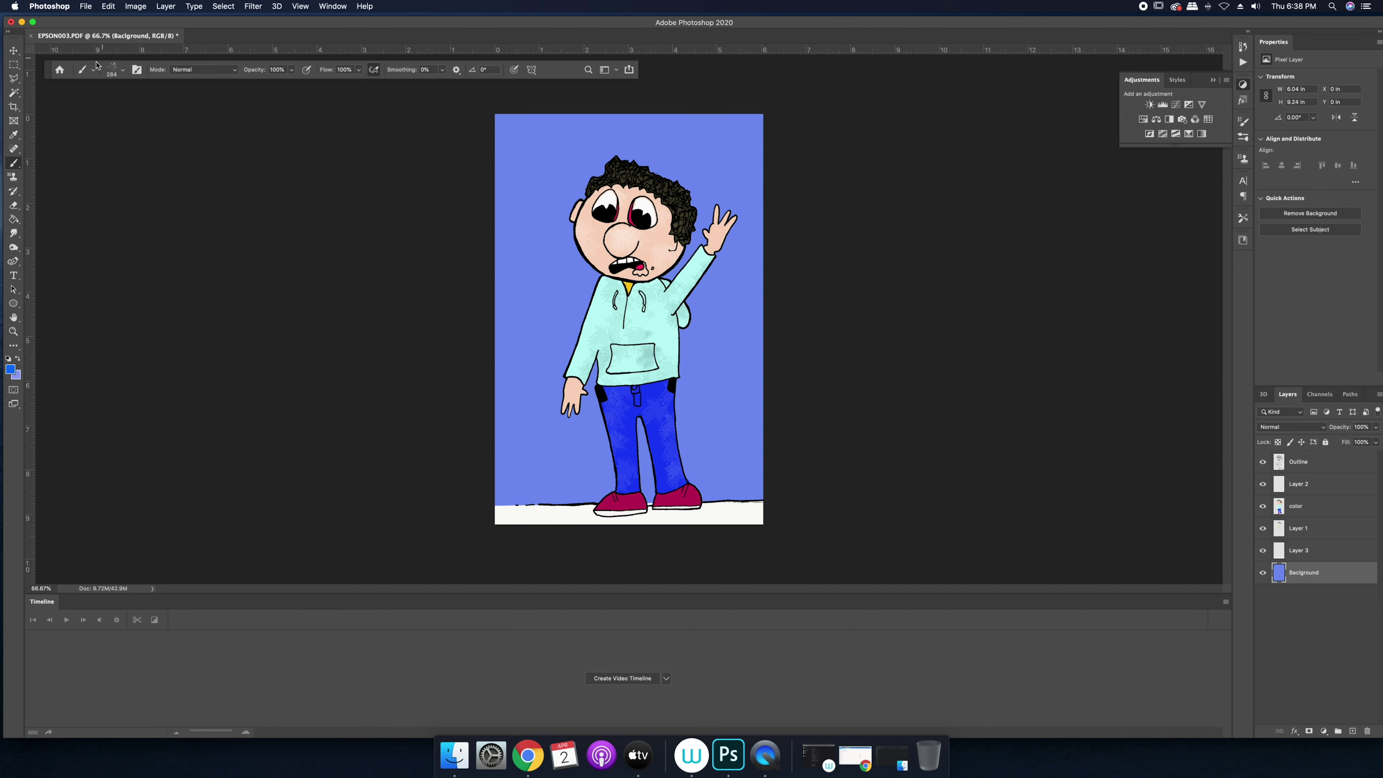
pyautogui.click(122, 72)
pyautogui.press(']')
pyautogui.press(']')
pyautogui.press(']')
pyautogui.press(']')
pyautogui.press(']')
pyautogui.press(']')
pyautogui.press(']')
pyautogui.press(']')
pyautogui.press(']')
pyautogui.press(']')
pyautogui.press(']')
pyautogui.press(']')
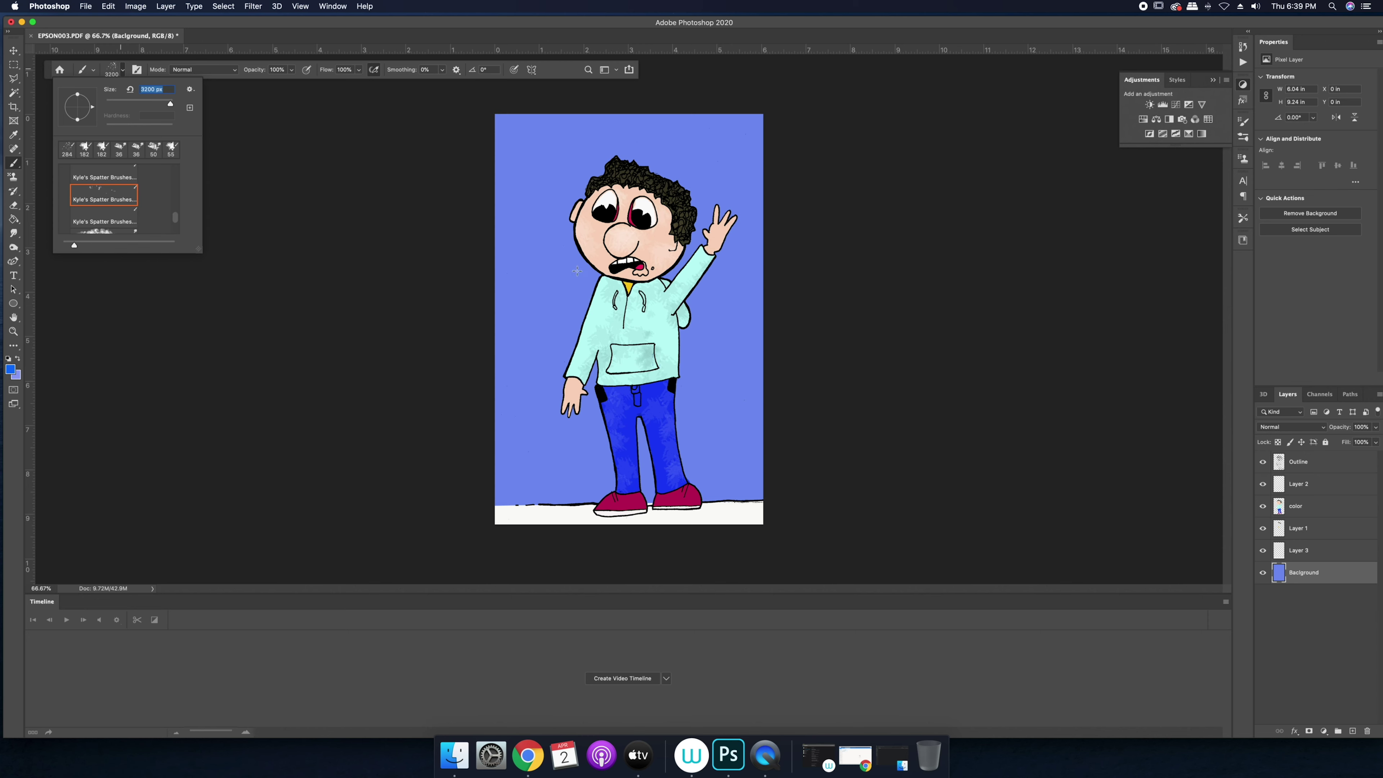
pyautogui.write('188')
# Stamp blue spatter around the hoodie with the brush enlarged to 380 px.
pyautogui.click(642, 318)
pyautogui.press('super+z')
pyautogui.click(738, 287)
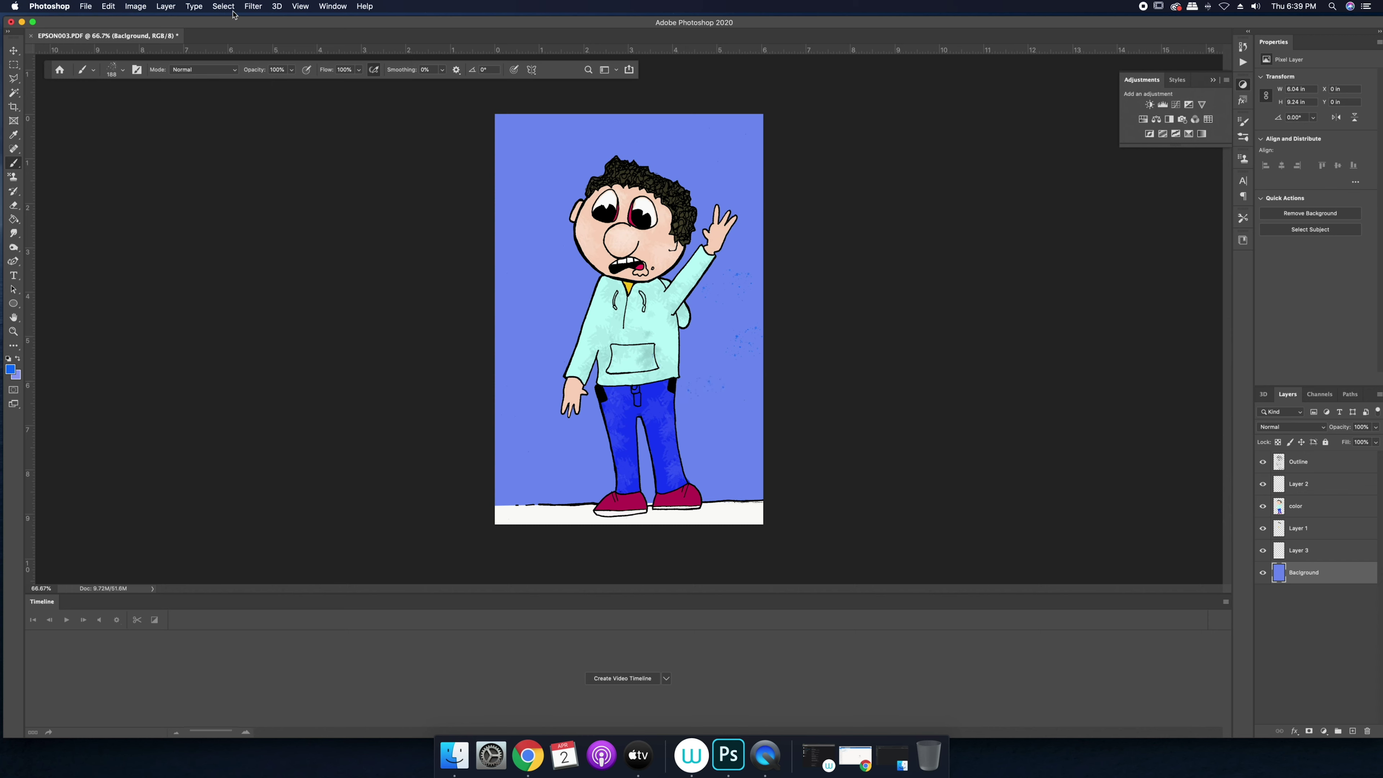
pyautogui.click(122, 71)
pyautogui.moveTo(153, 103); pyautogui.dragTo(170, 104)
pyautogui.click(566, 310)
pyautogui.click(727, 305)
# Add spatter beside the legs and paint a green drip below the nose.
pyautogui.click(603, 473)
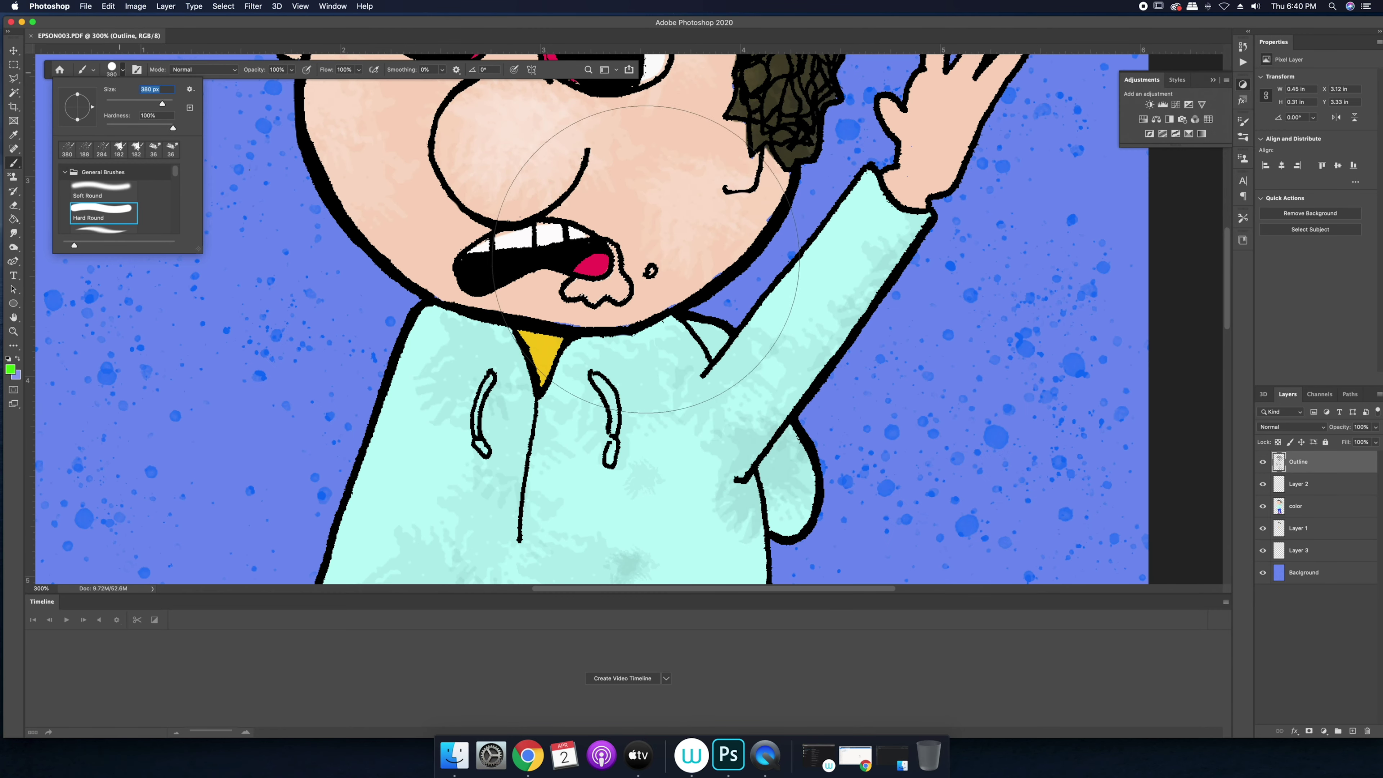
pyautogui.doubleClick(109, 207)
pyautogui.moveTo(594, 262); pyautogui.dragTo(599, 295)
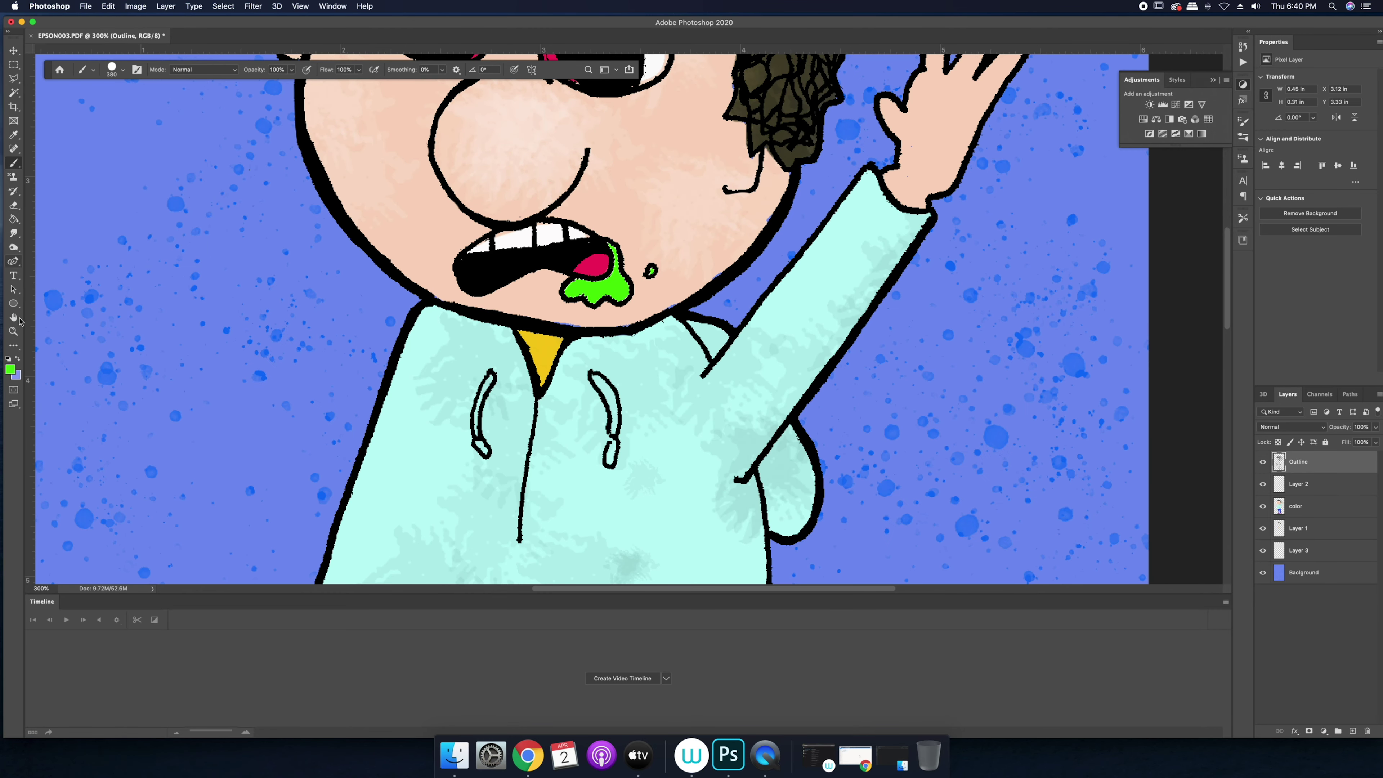
# Zoom out until the whole figure fits in the window.
pyautogui.click(14, 331)
pyautogui.press('super+minus')
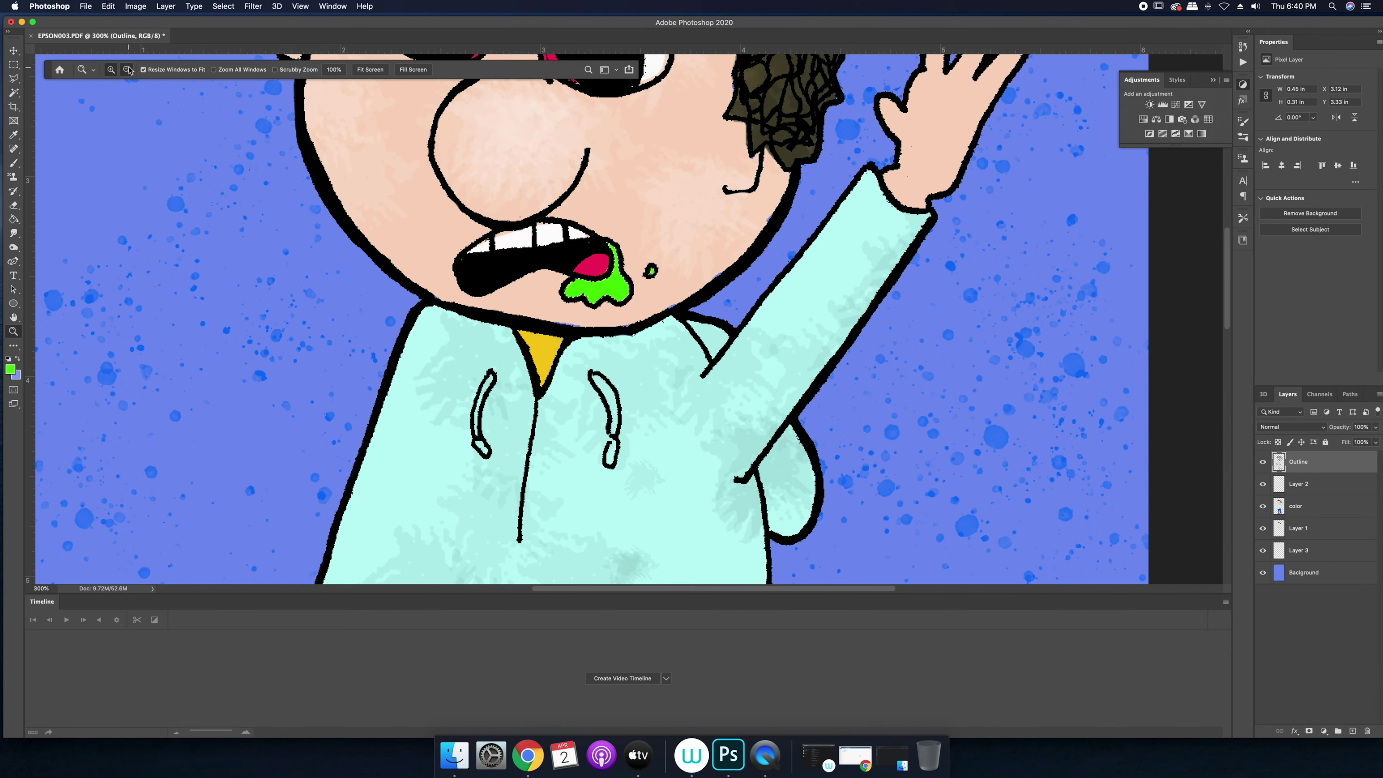
pyautogui.press('super+minus')
pyautogui.press('super+minus')
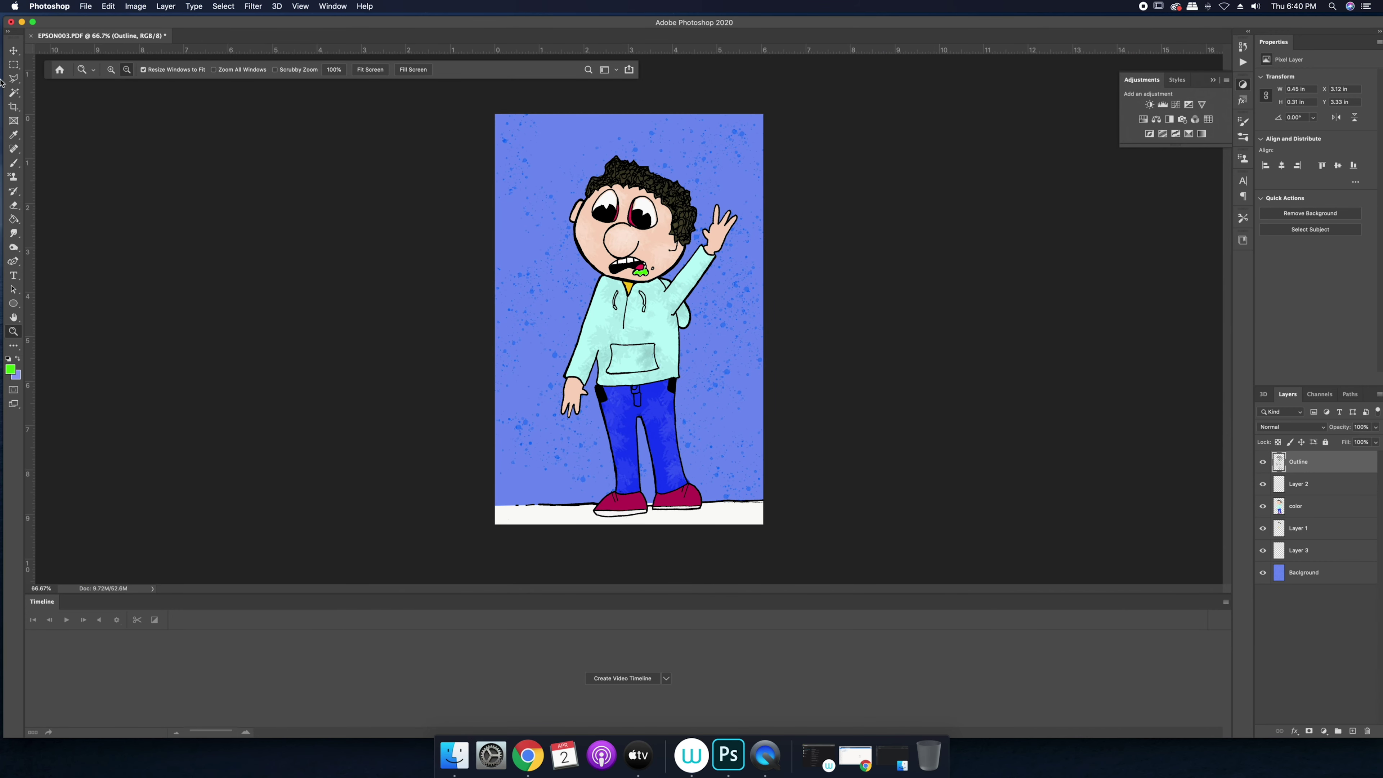
pyautogui.click(13, 93)
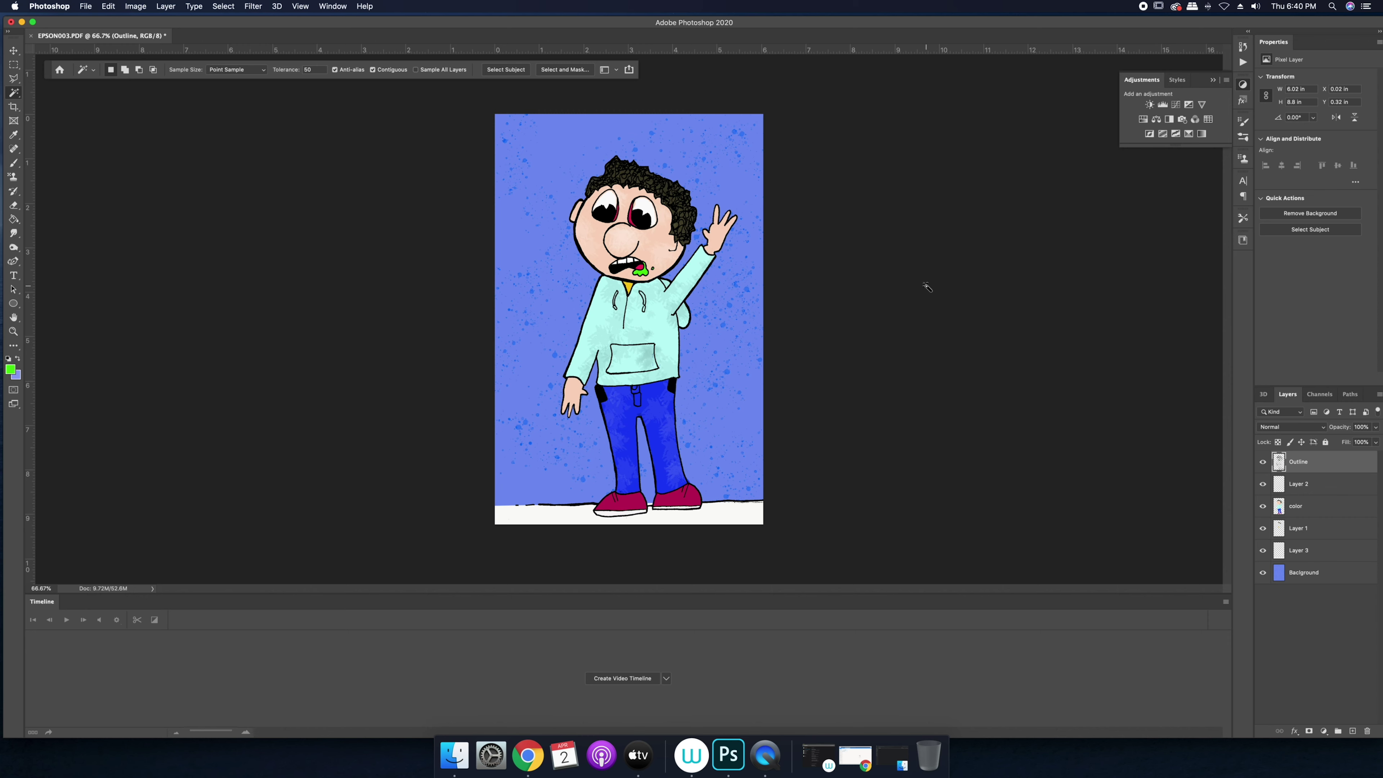
# Save EPSON003.PDF with File > Save.
pyautogui.click(87, 6)
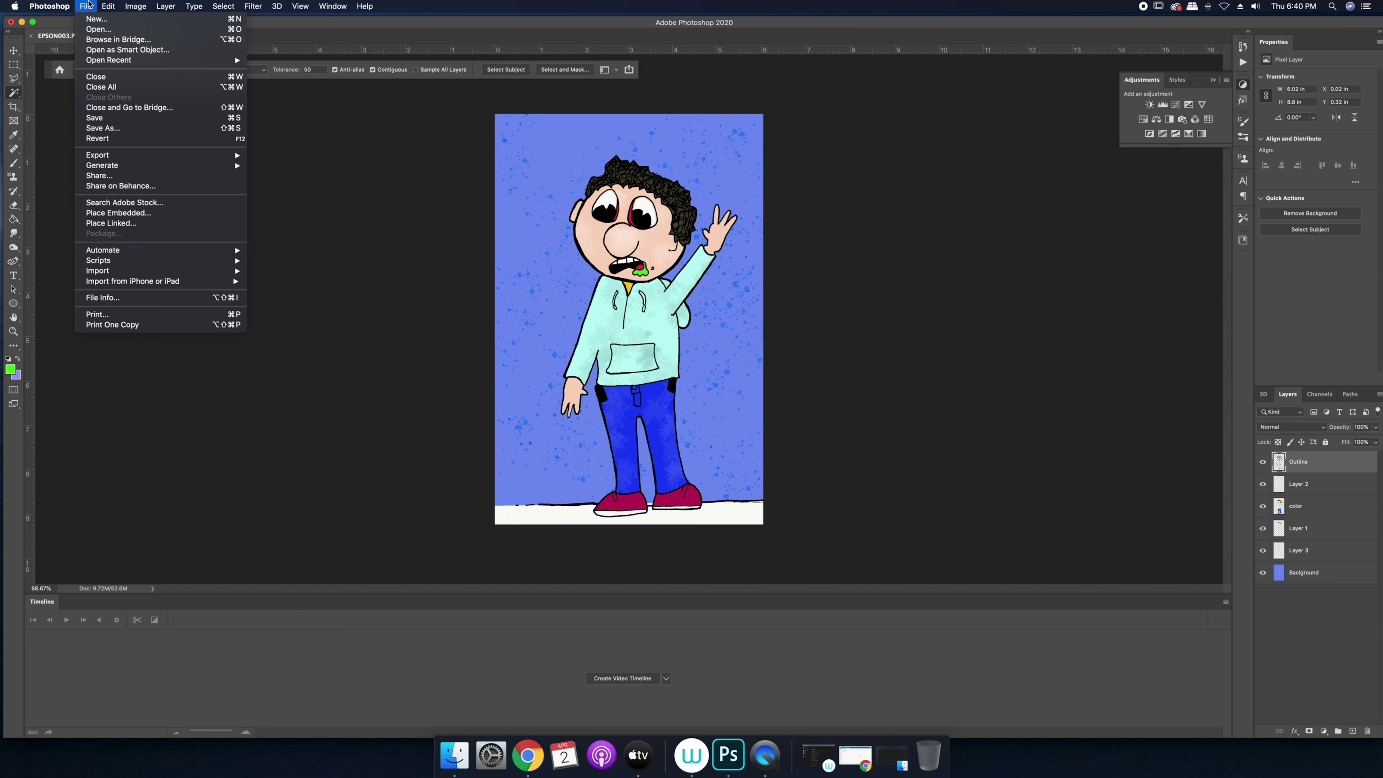
pyautogui.click(96, 115)
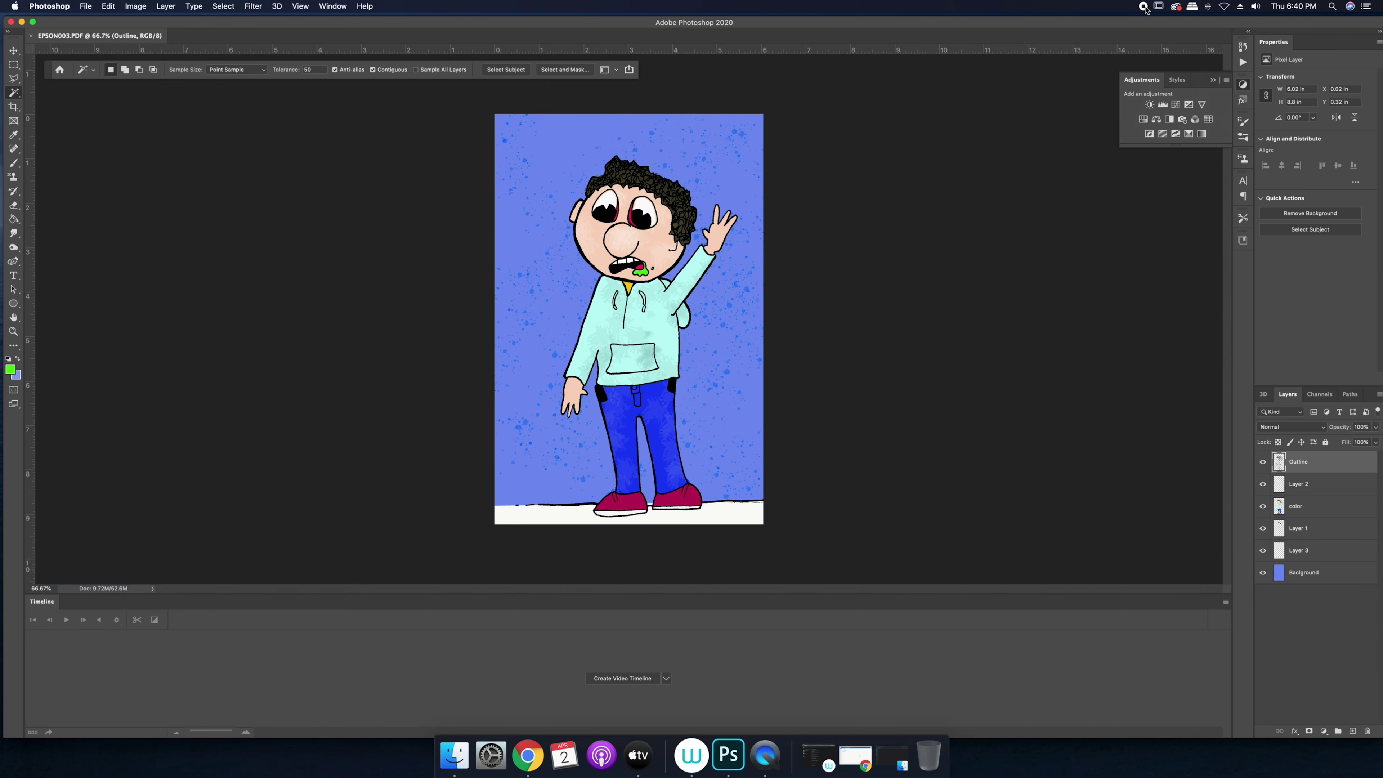